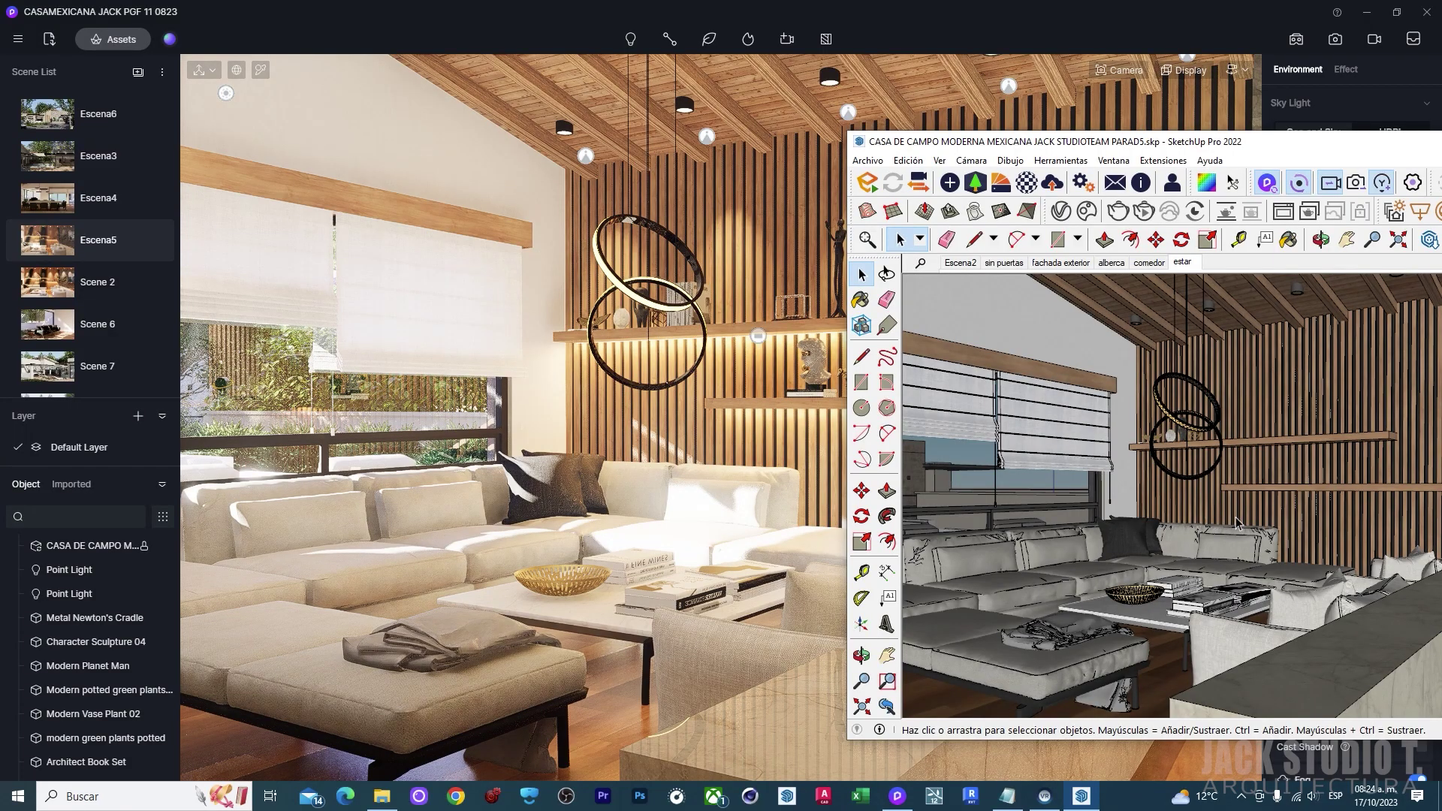
Glance around the living room, then move the SketchUp window aside and maximize it
middle_drag(1238, 523, 1160, 518)
mouse_move(1296, 142)
mouse_down()
mouse_move(1246, 163)
mouse_move(689, 191)
mouse_up()
double_click(690, 190)
Orbit past the stone wall and plant to the dining table and glass doors
middle_drag(634, 494, 553, 487)
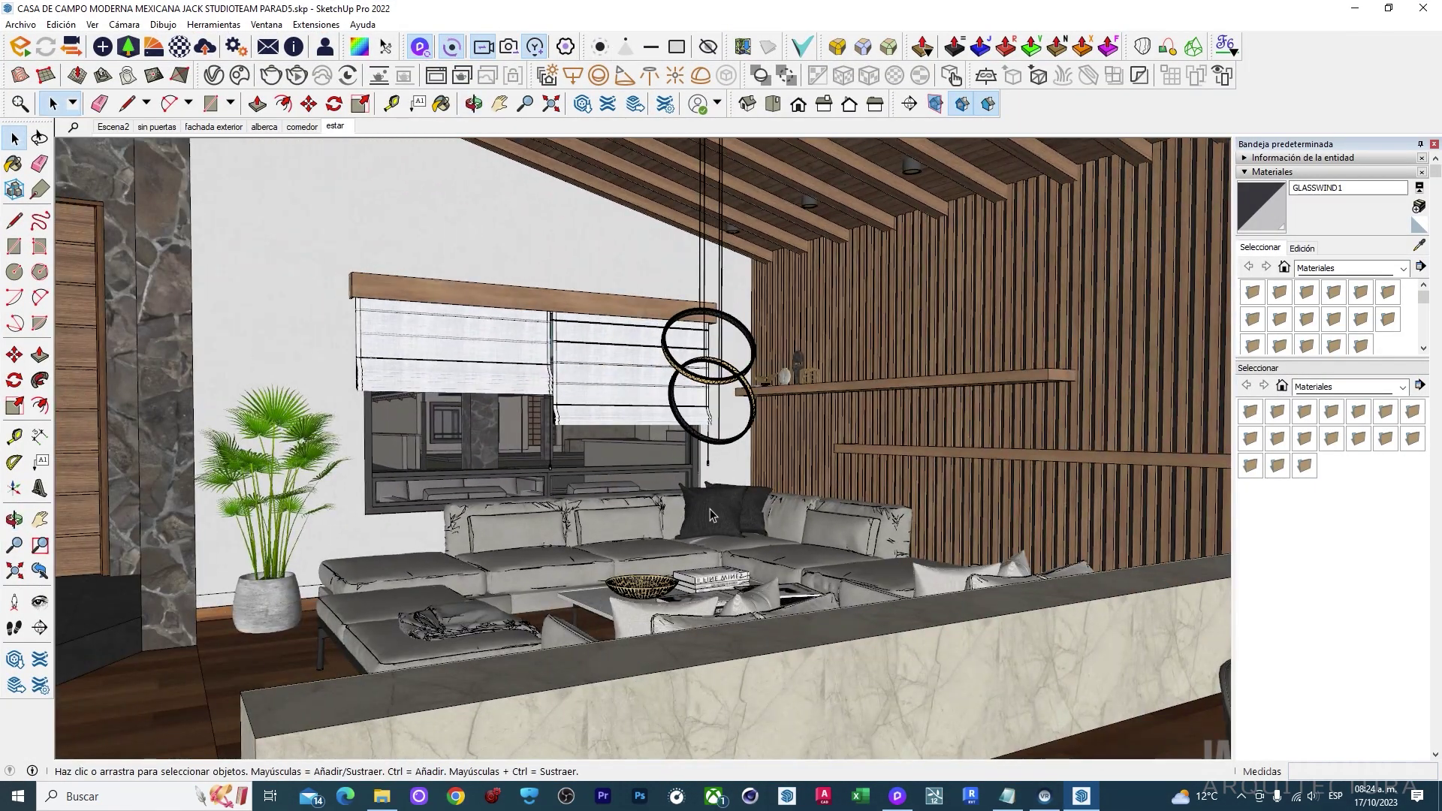
mouse_move(713, 515)
middle_down()
mouse_move(774, 532)
mouse_move(595, 550)
mouse_move(767, 348)
middle_up()
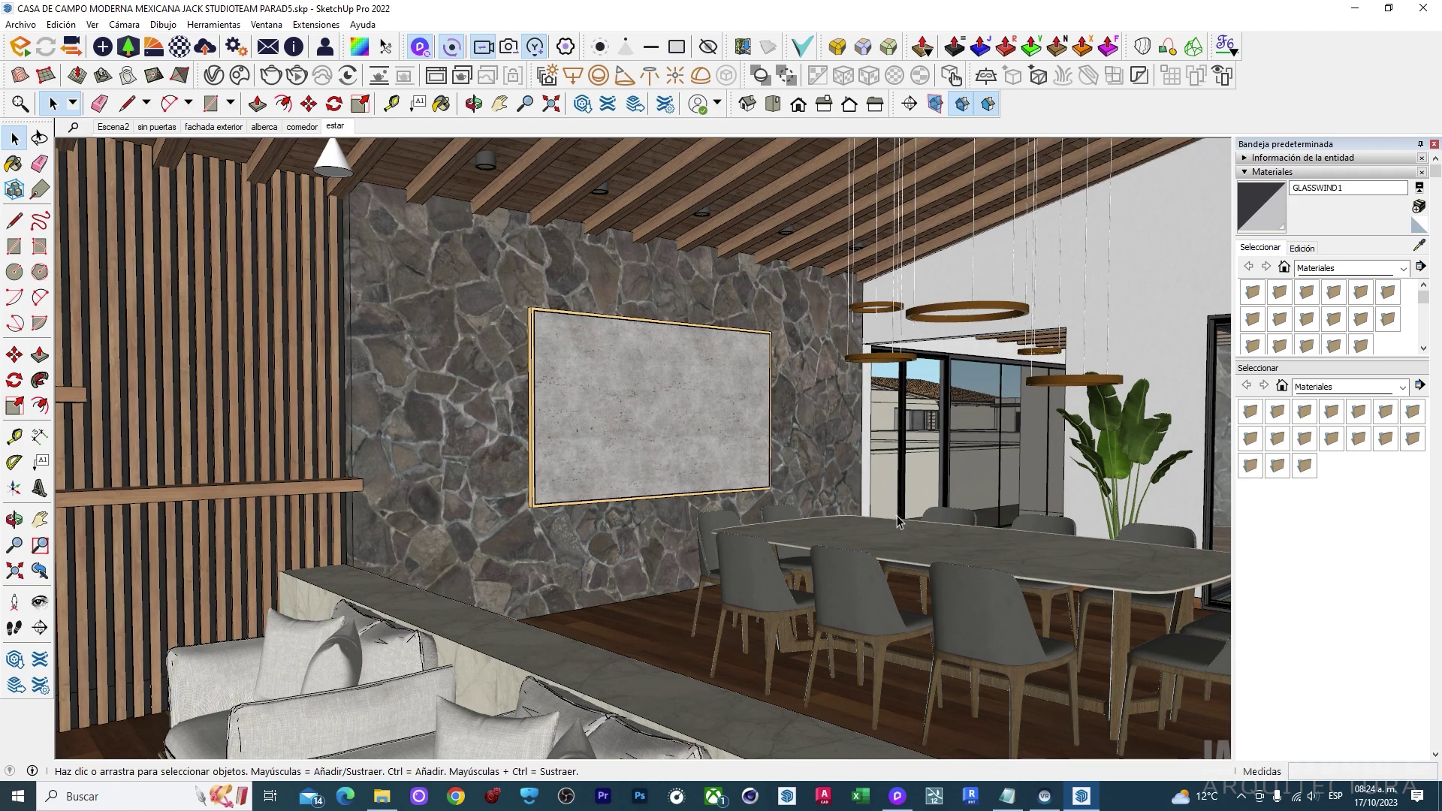
middle_drag(899, 521, 1166, 569)
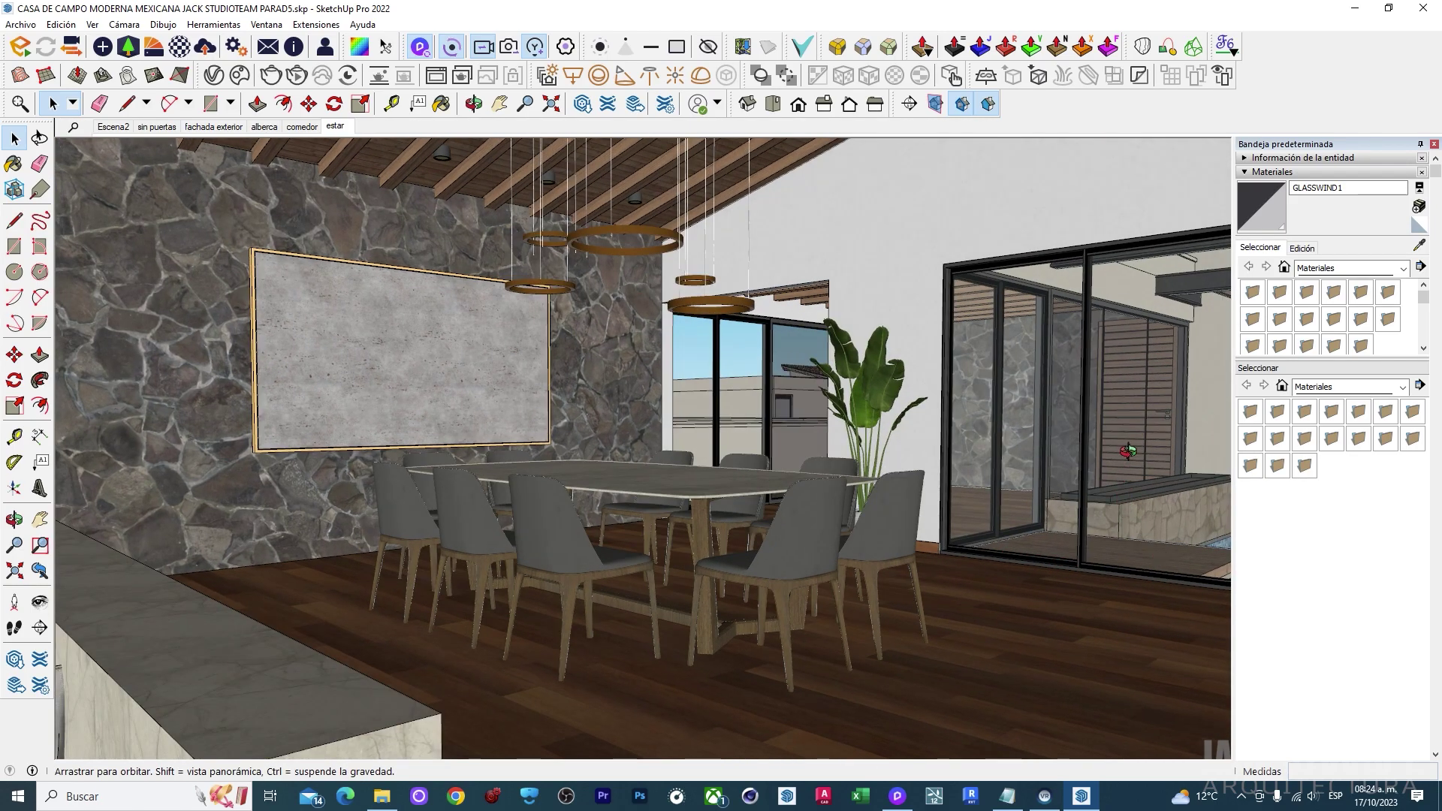
scroll(1120, 440, down, 3)
scroll(1121, 439, up, 5)
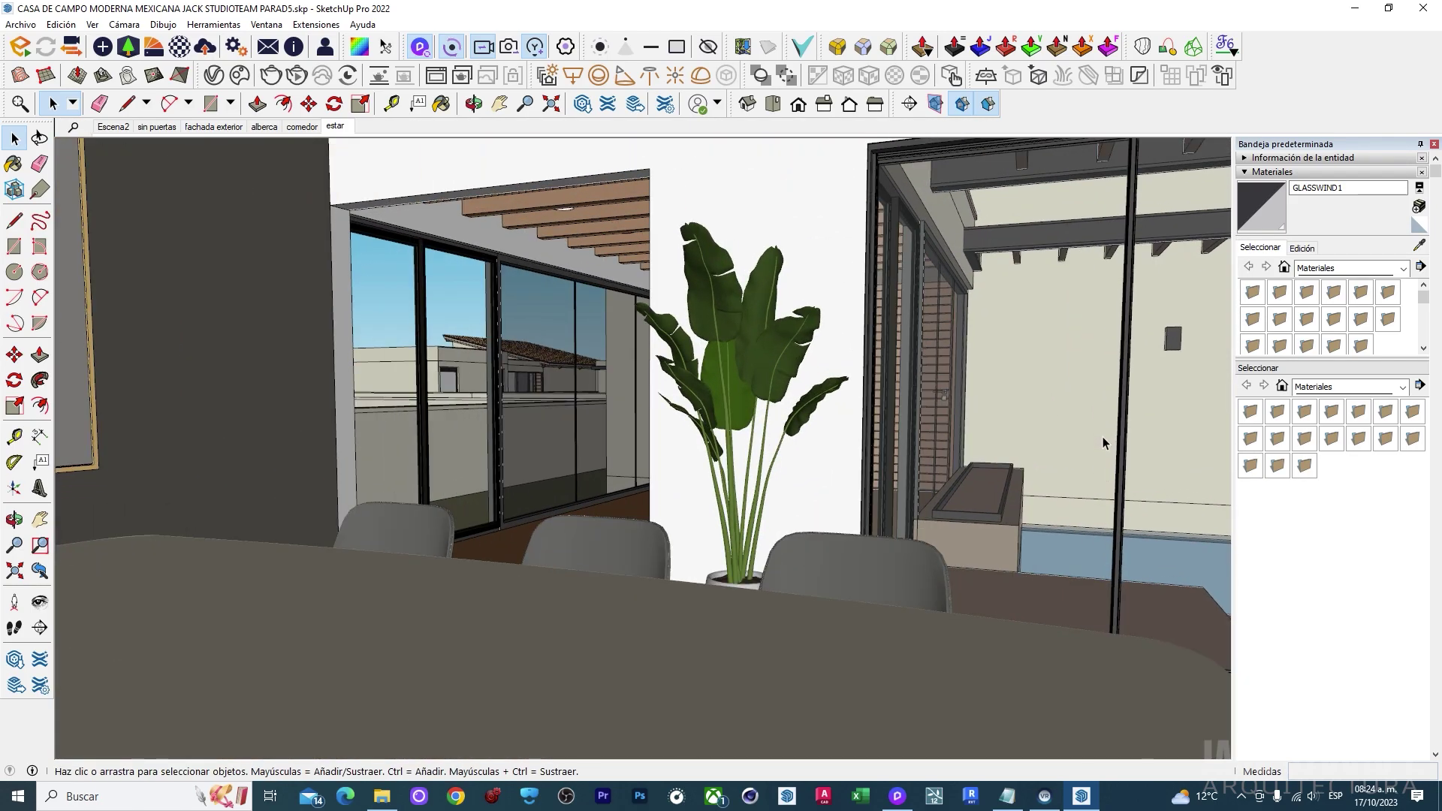
shift+middle_drag(1121, 439, 879, 481)
scroll(879, 482, down, 2)
scroll(883, 485, down, 2)
scroll(890, 492, down, 2)
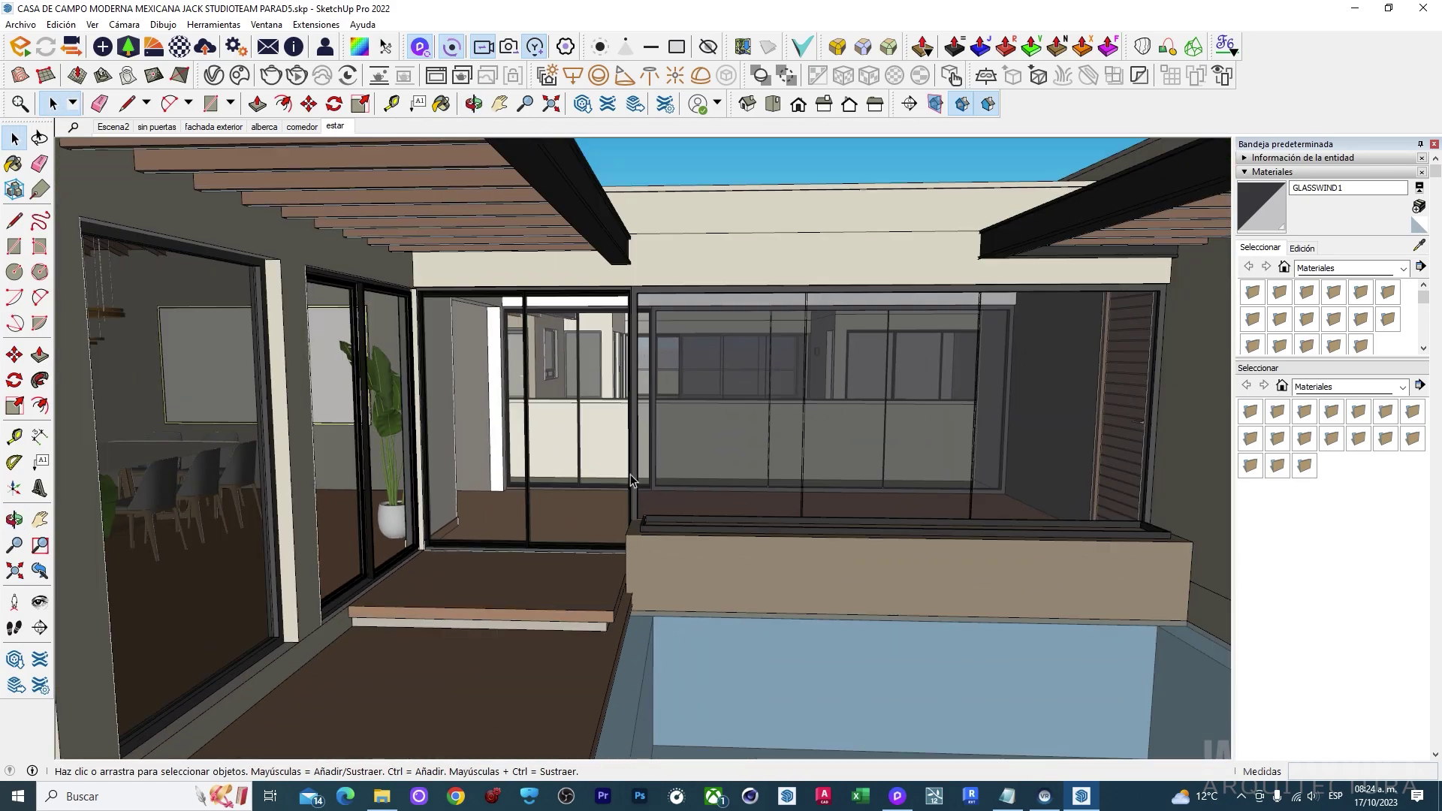
scroll(892, 495, down, 2)
Orbit by the bedroom glass wall and around to the covered terrace
mouse_move(715, 418)
middle_down()
mouse_move(1040, 483)
mouse_move(649, 513)
mouse_move(736, 495)
mouse_move(571, 503)
mouse_move(765, 504)
middle_up()
scroll(1040, 483, up, 3)
scroll(765, 503, down, 5)
scroll(660, 558, up, 2)
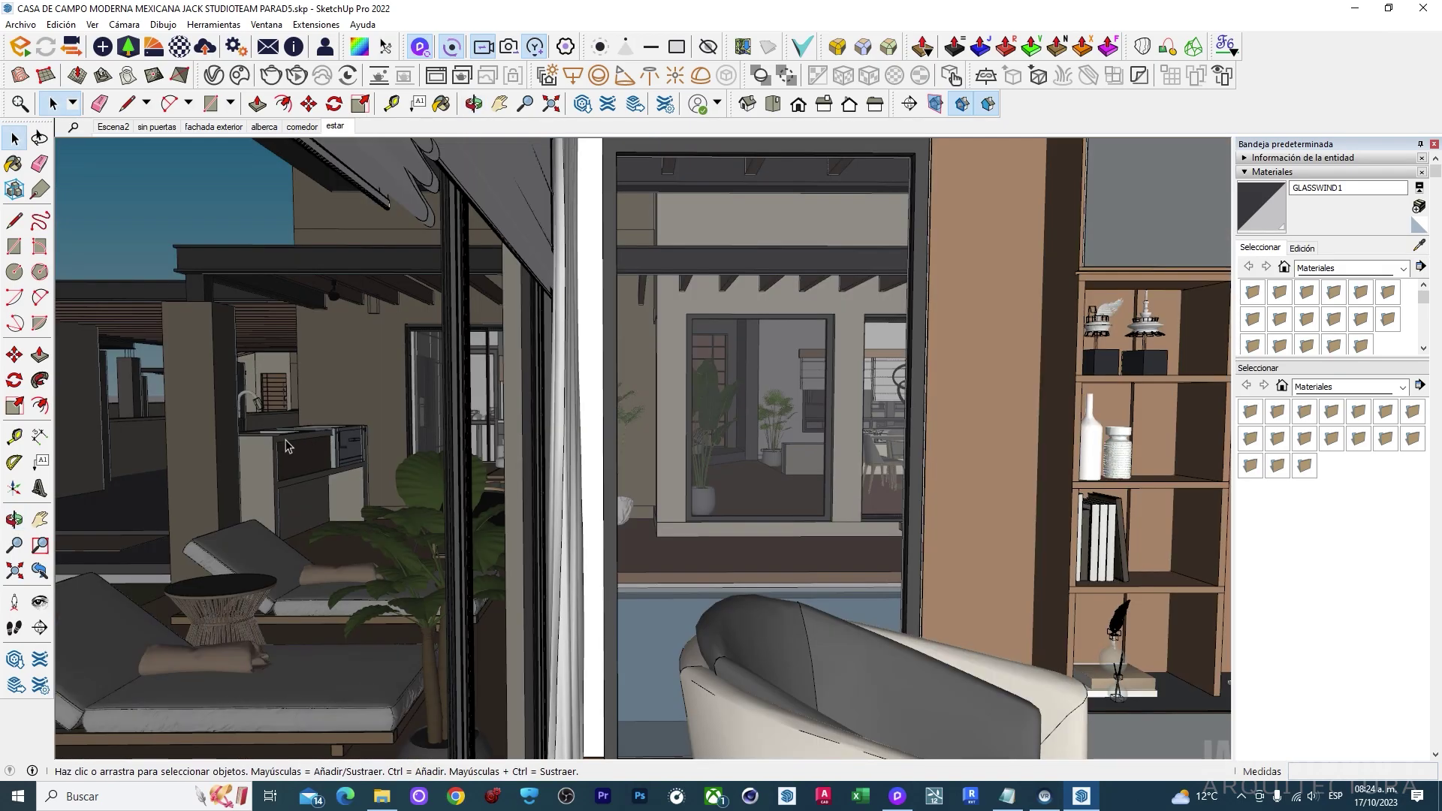
middle_drag(286, 446, 217, 445)
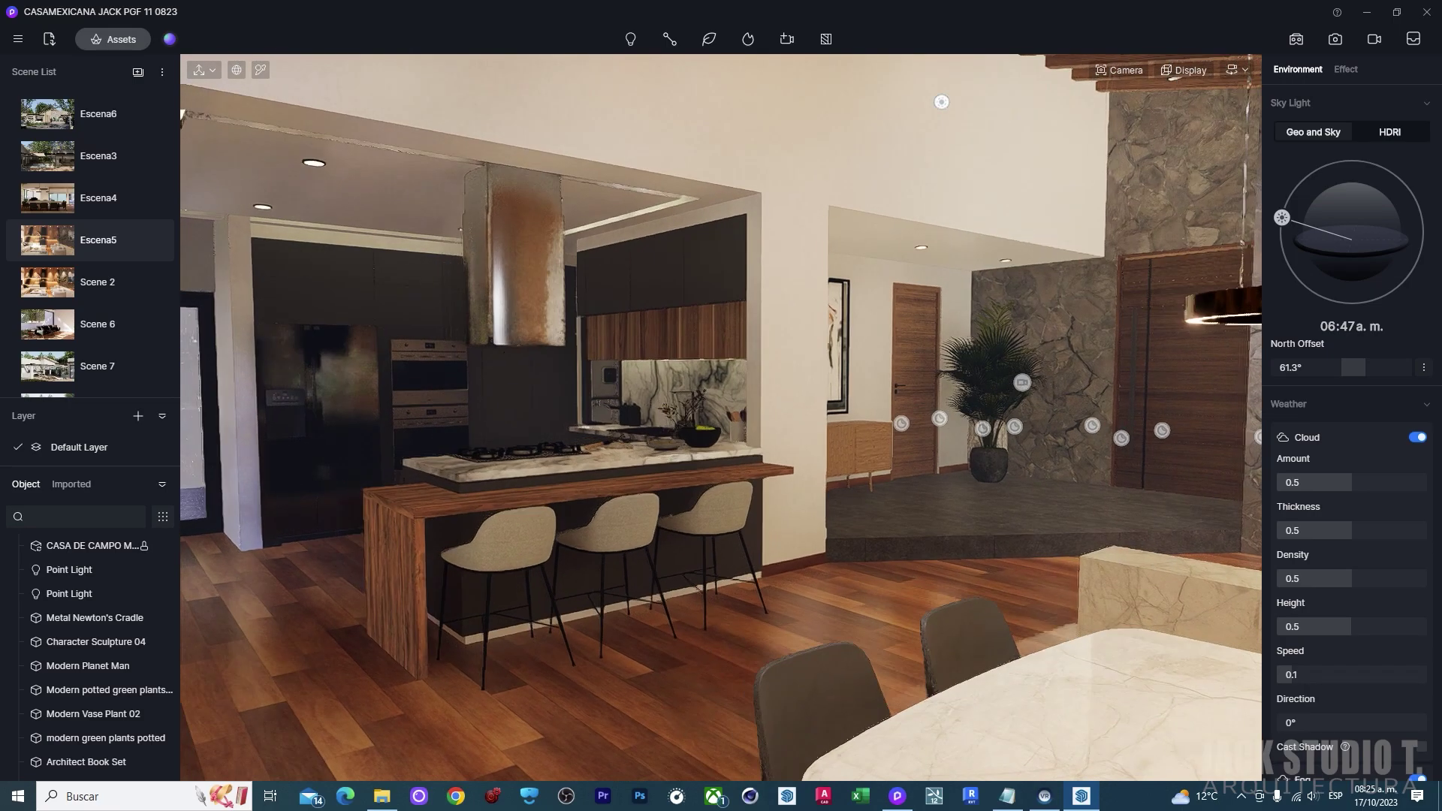
Compare Scene 2, settle on Escena5's living-room lighting, and switch to the video animation workspace
right_drag(804, 466, 436, 471)
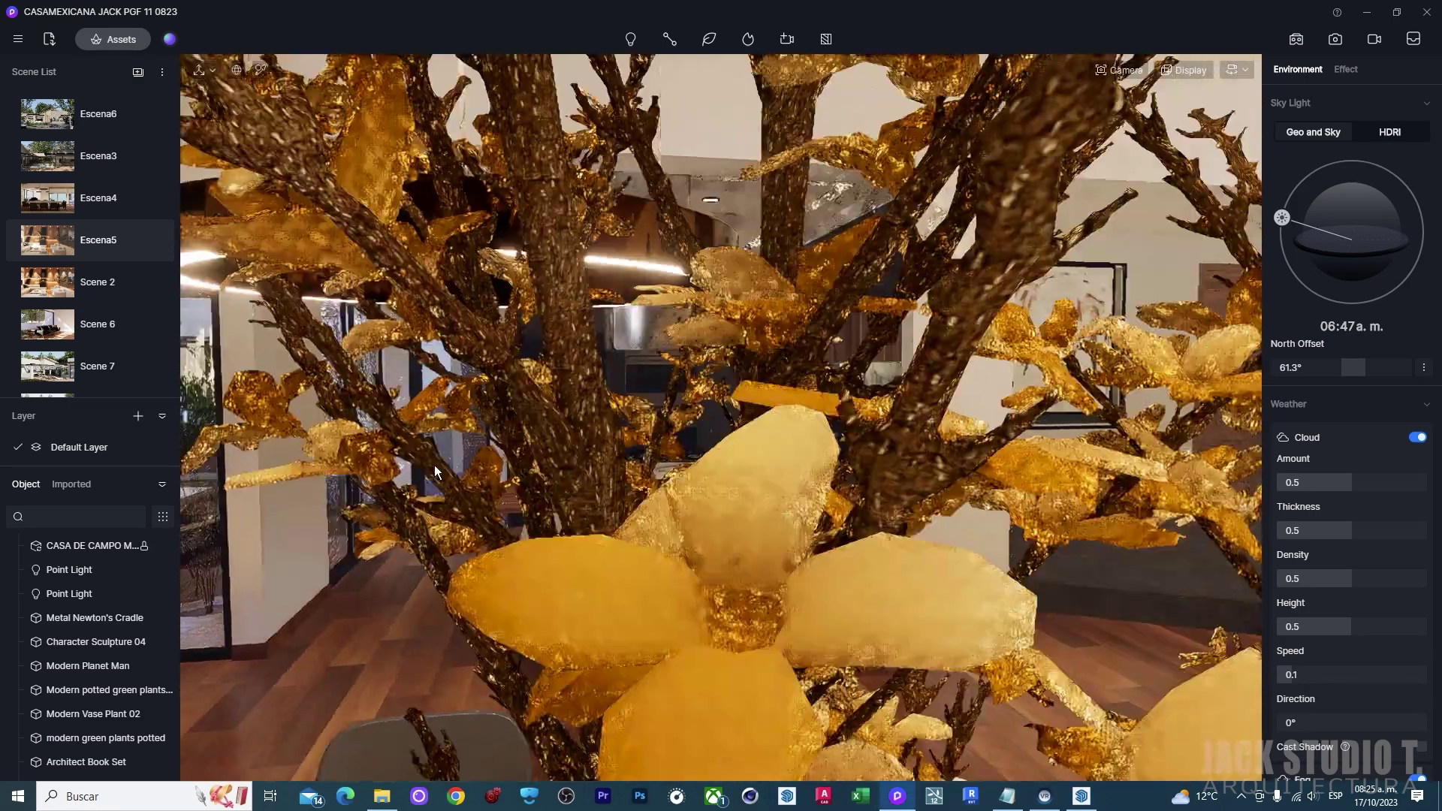
click(100, 240)
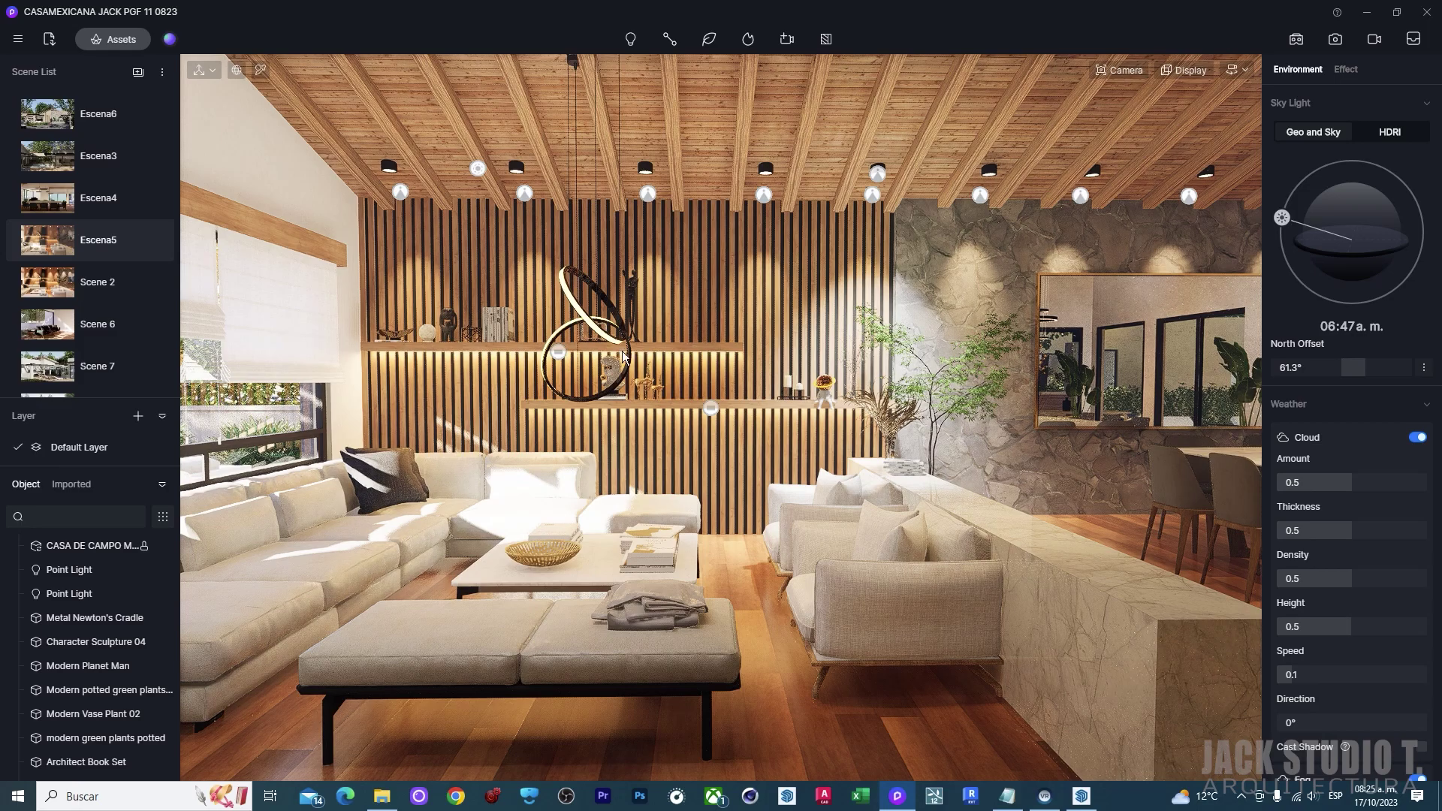
click(107, 291)
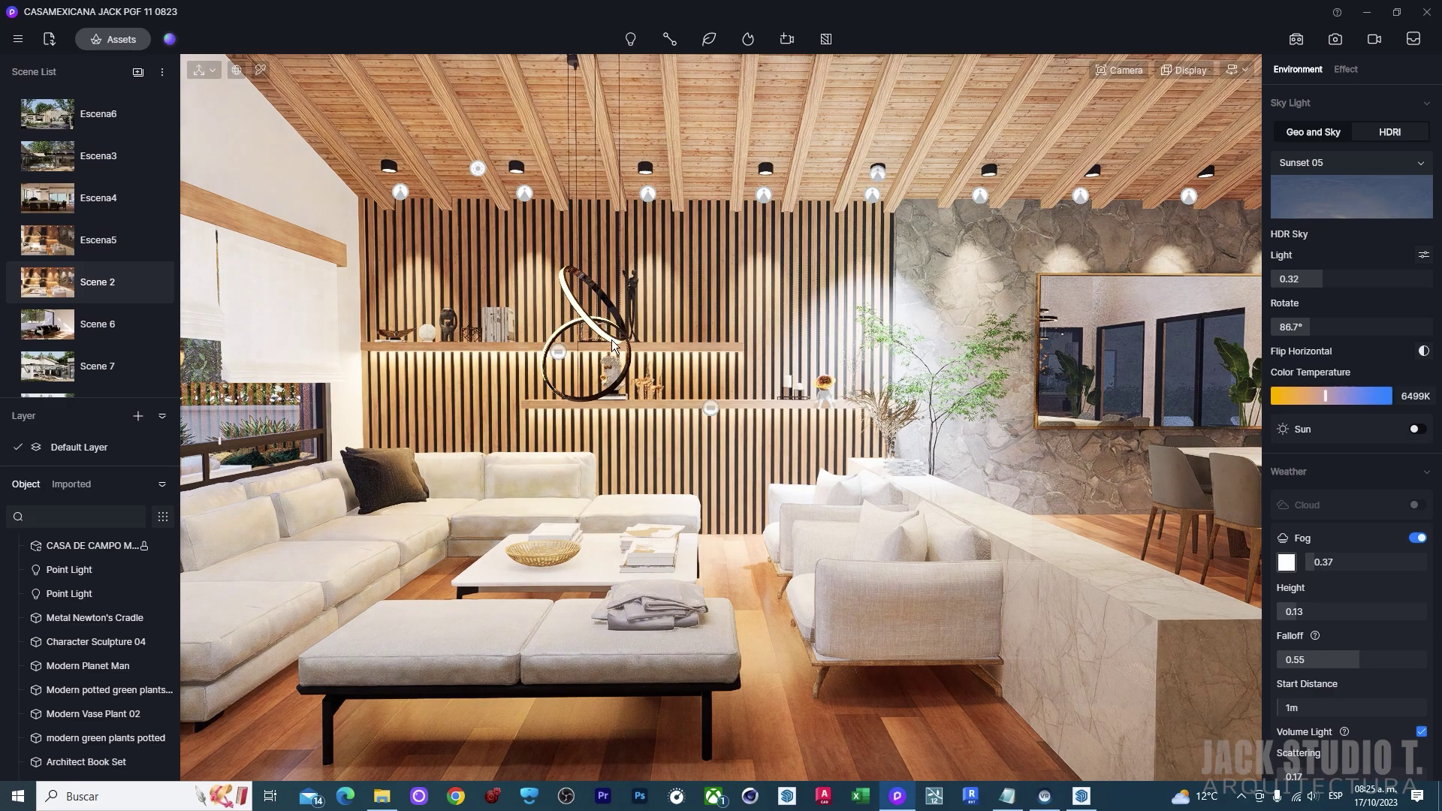
click(92, 241)
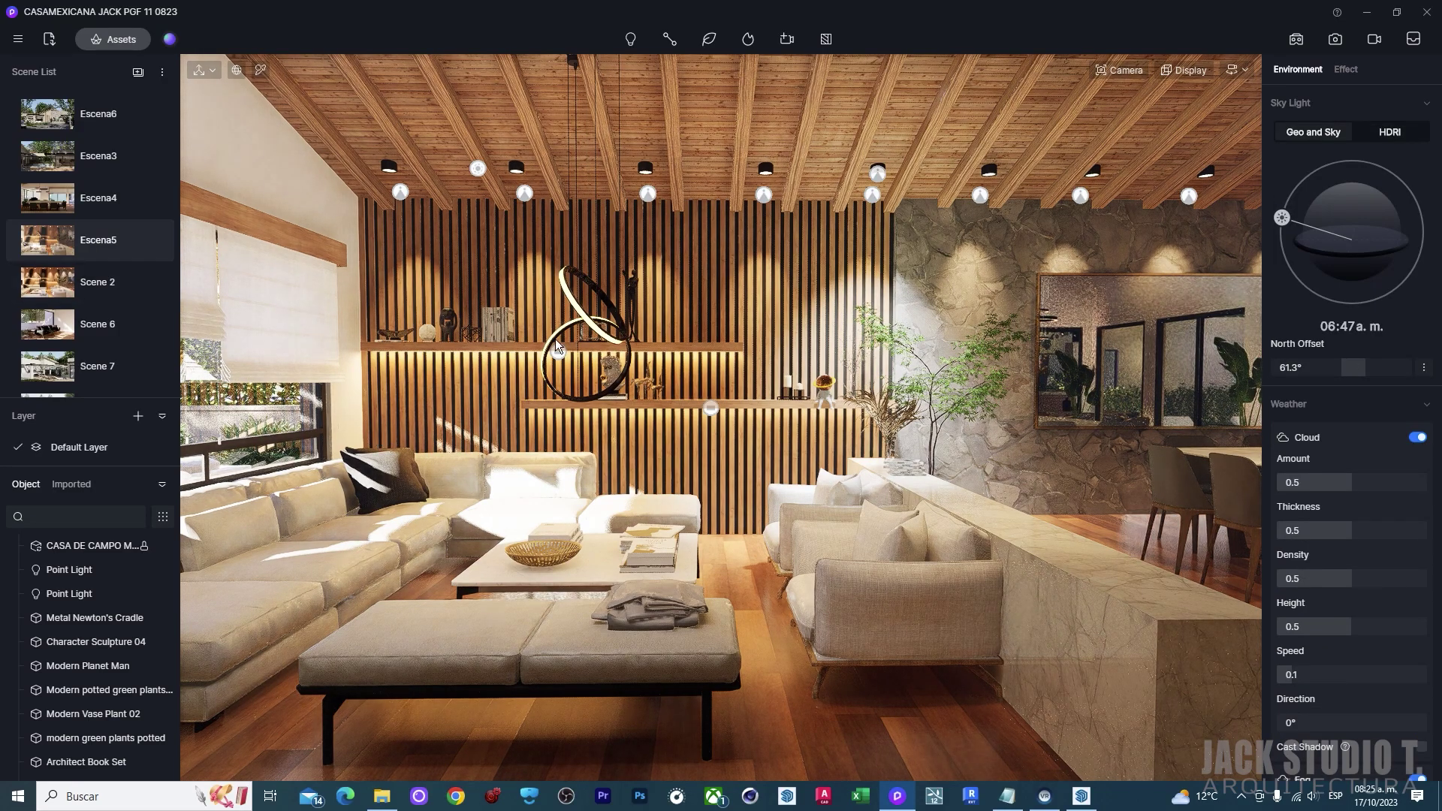
click(1377, 41)
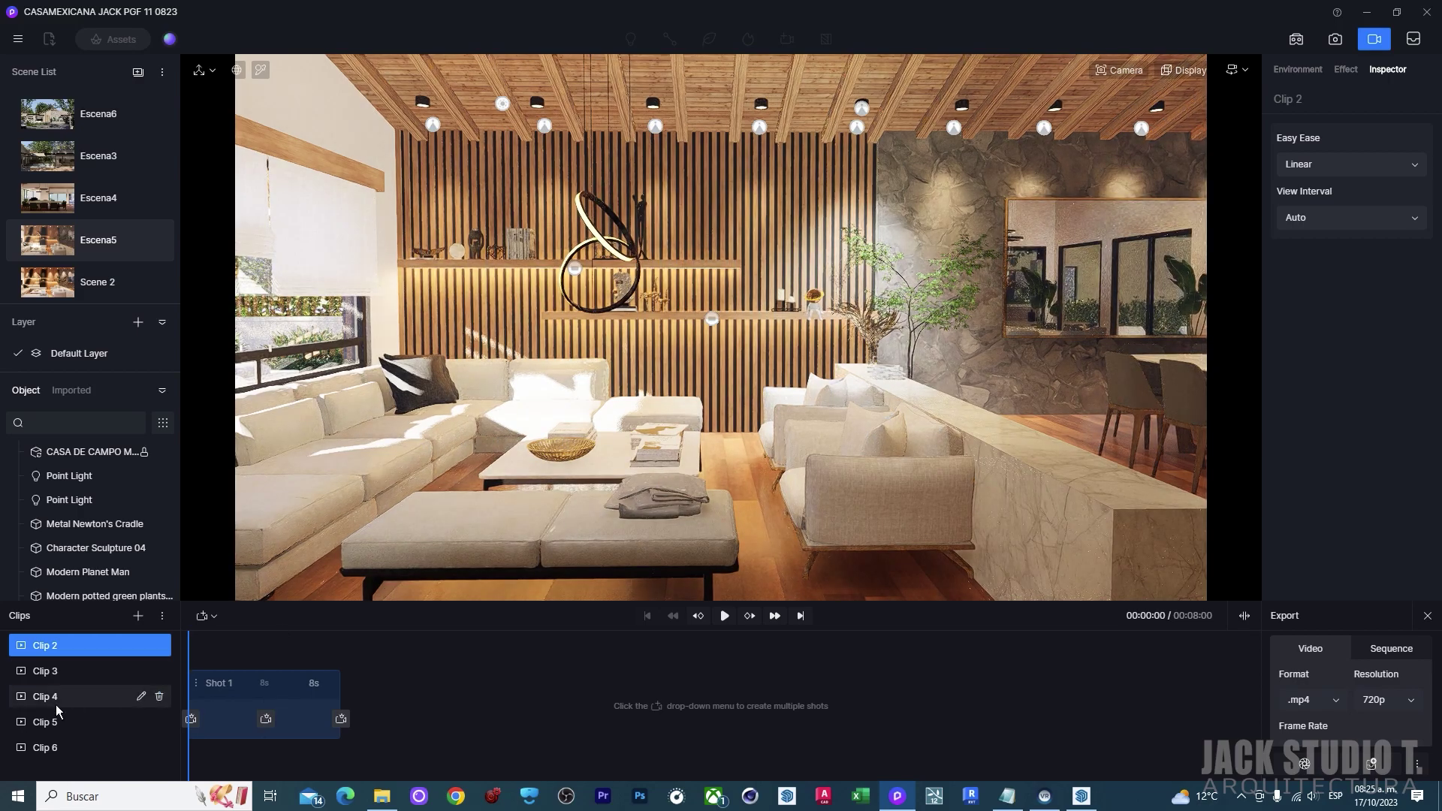
Add Clip 7, slide the camera left, and capture that living-room view as the first shot
click(138, 617)
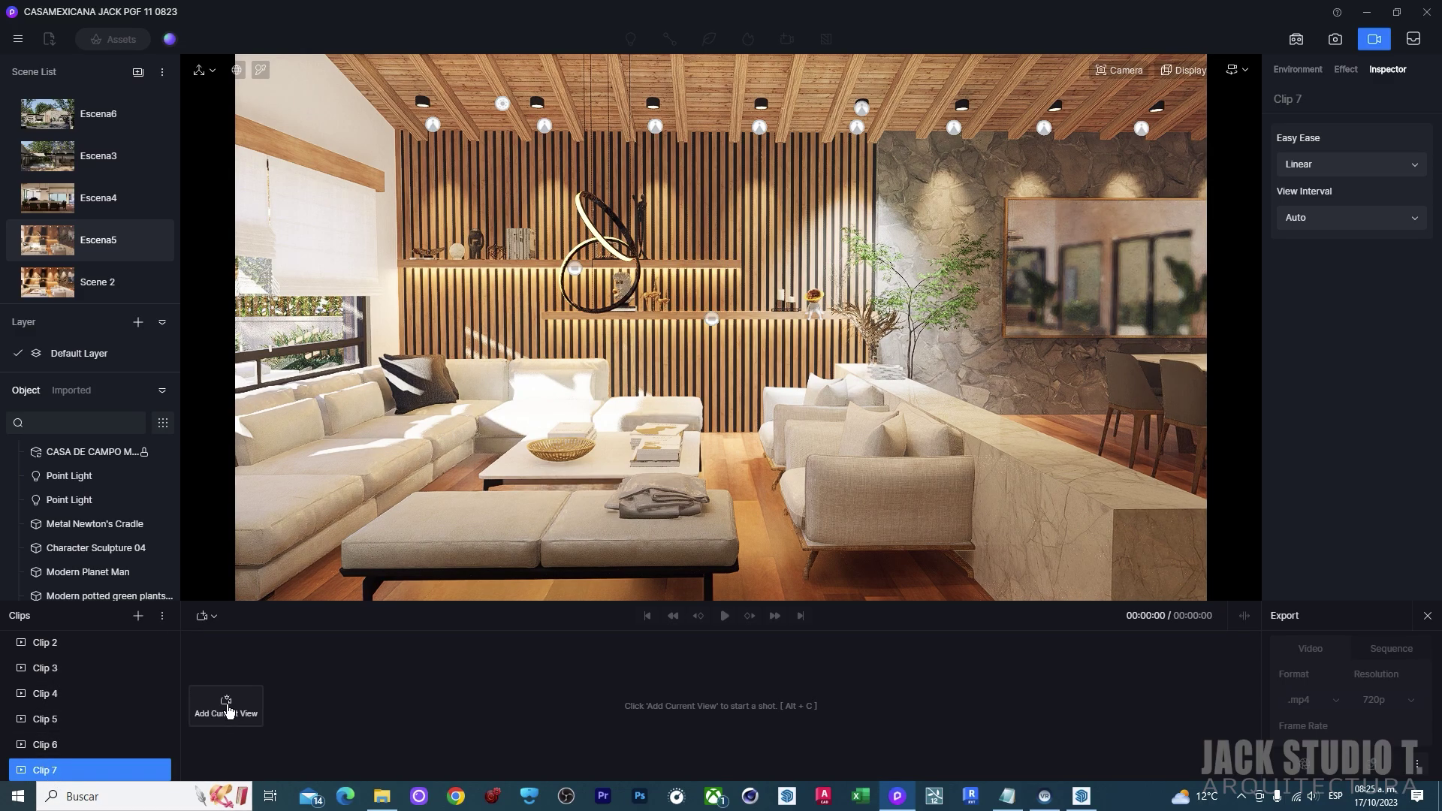
key(a)
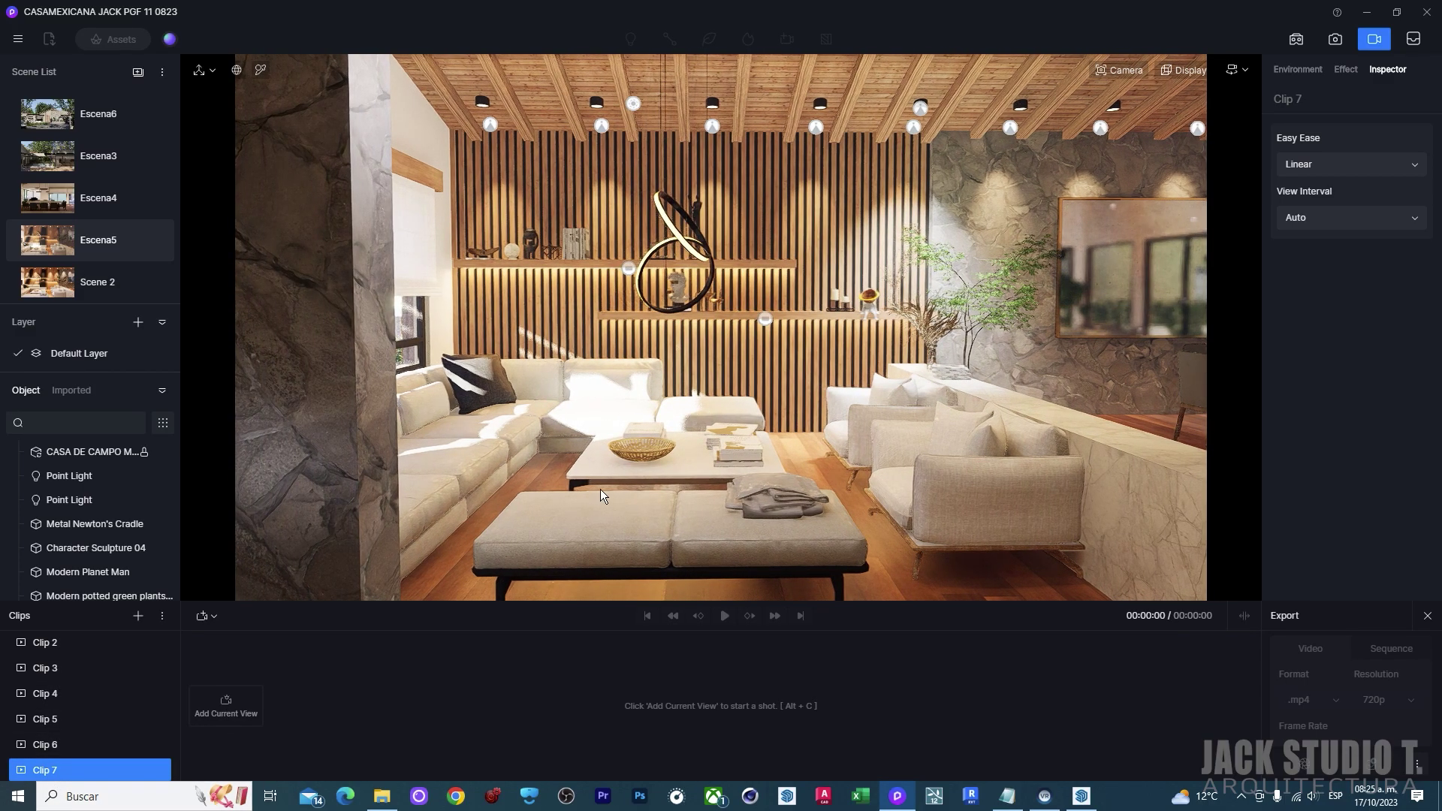
key(a)
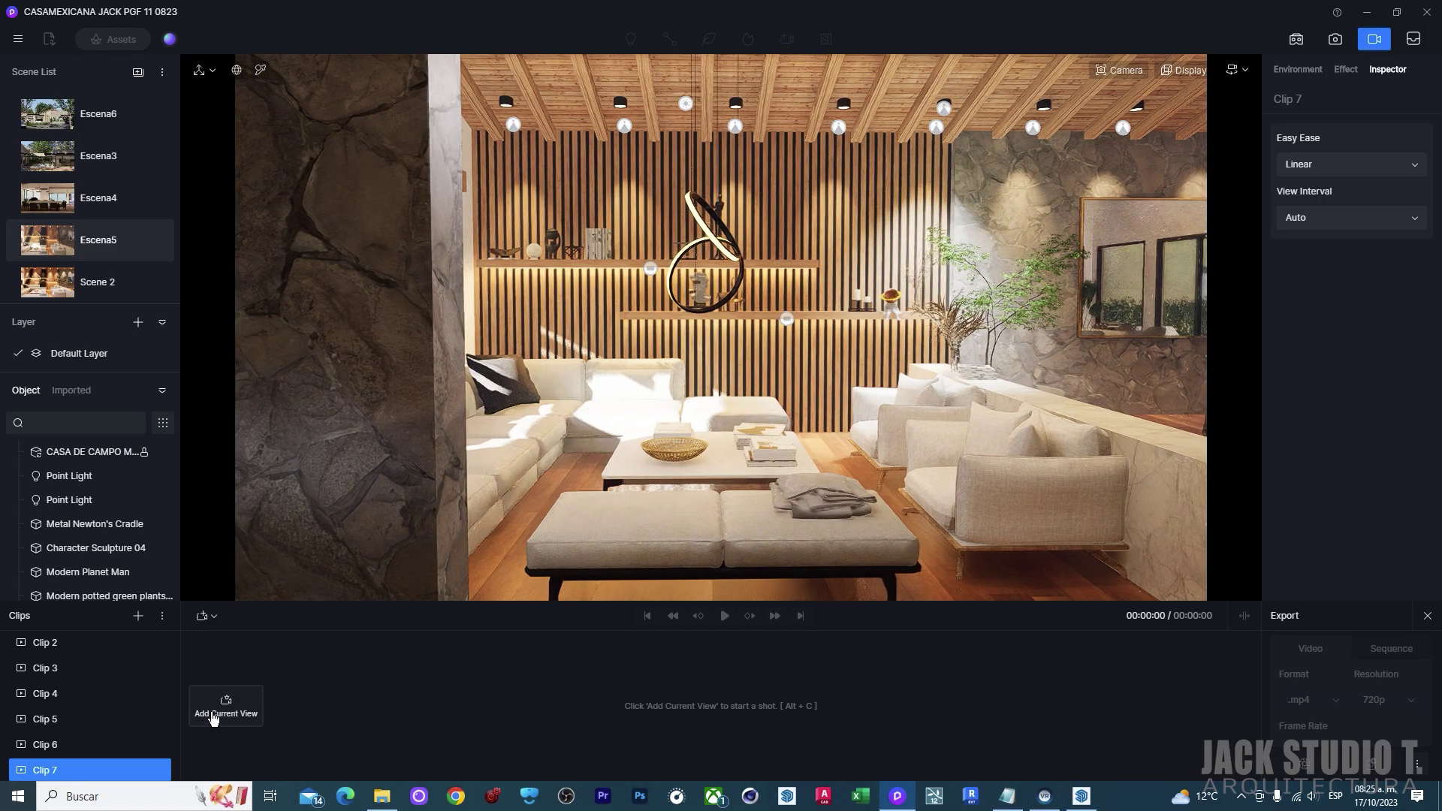
click(230, 715)
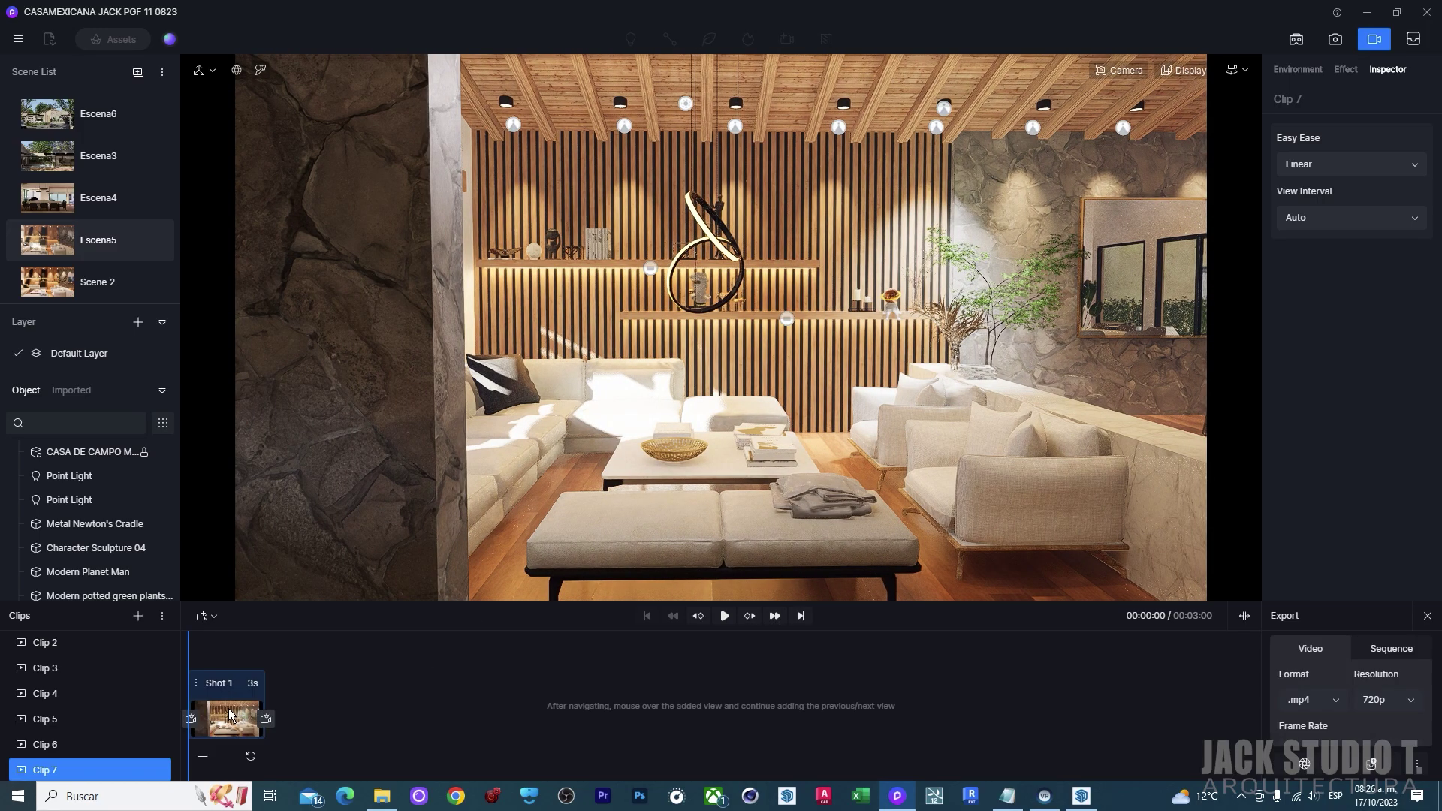
Move the camera forward and right past the dining table to the glass doorway
key(d)
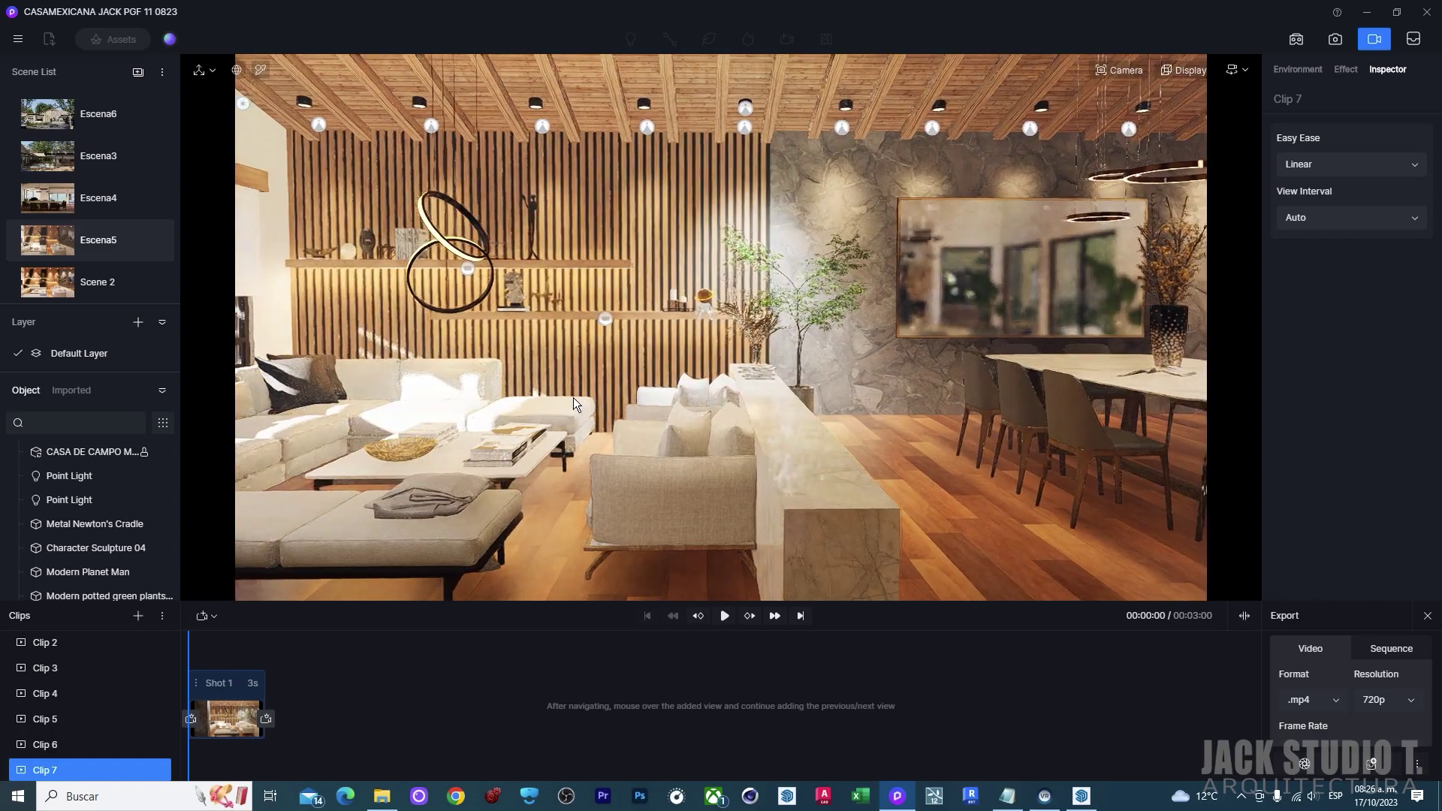
key(d)
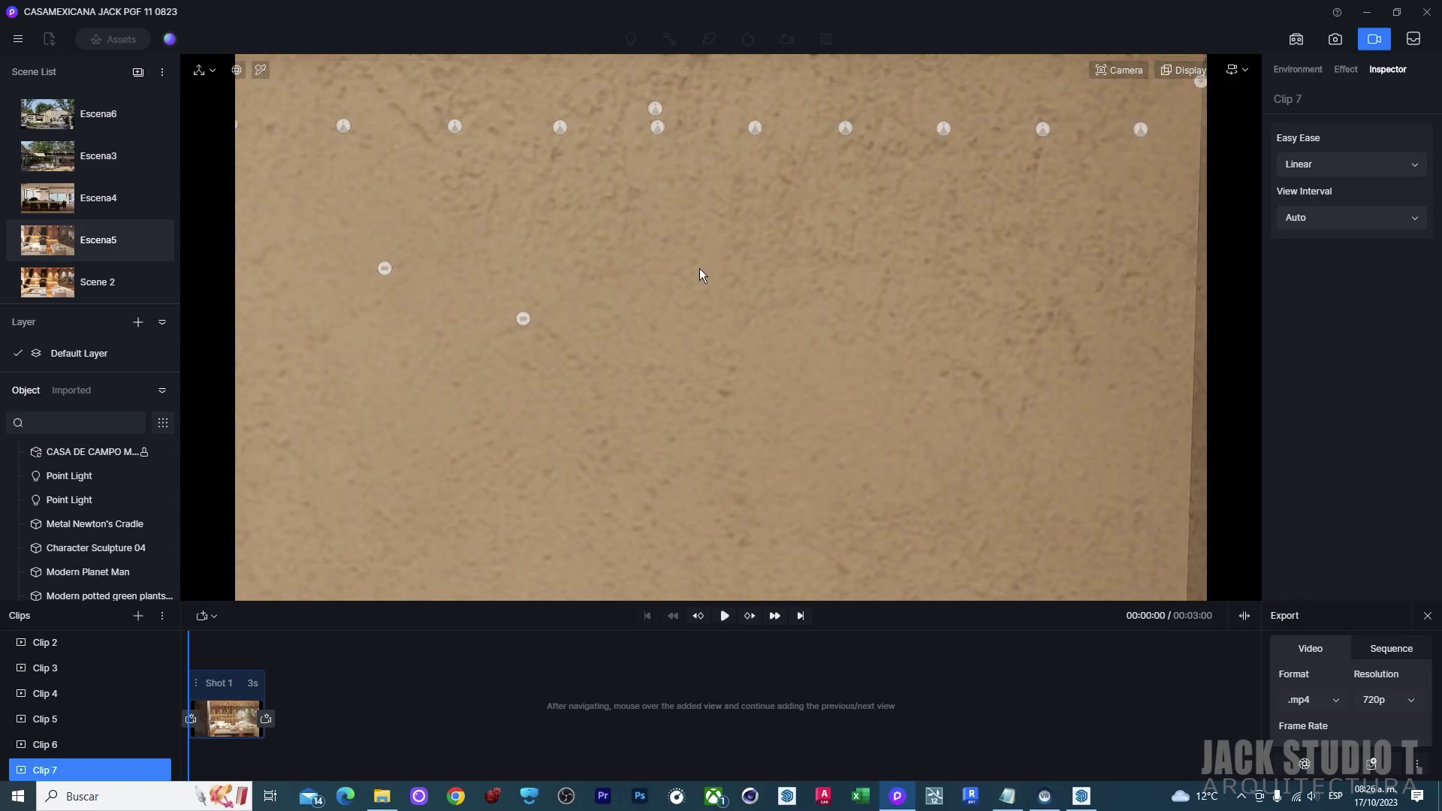
key(d)
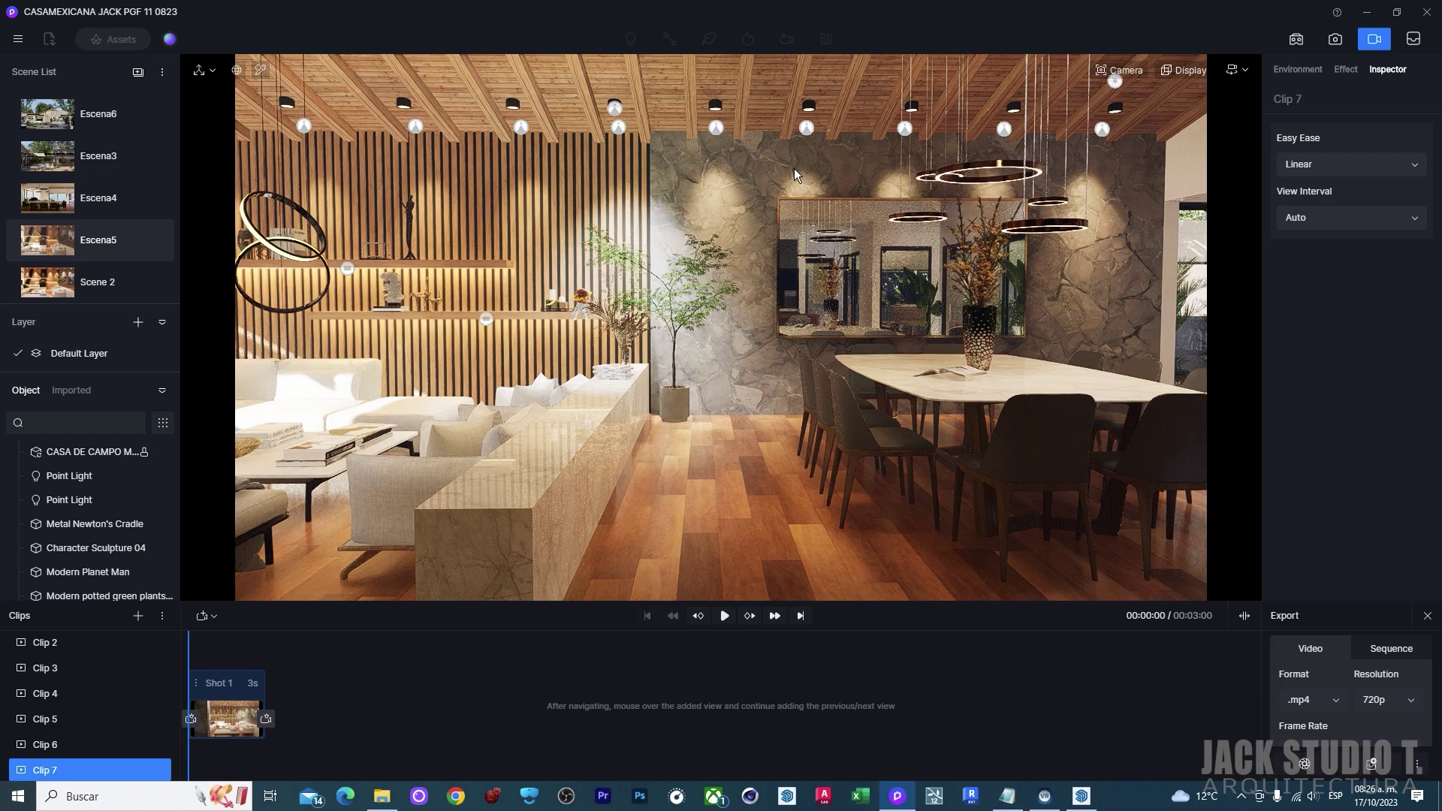
key(w)
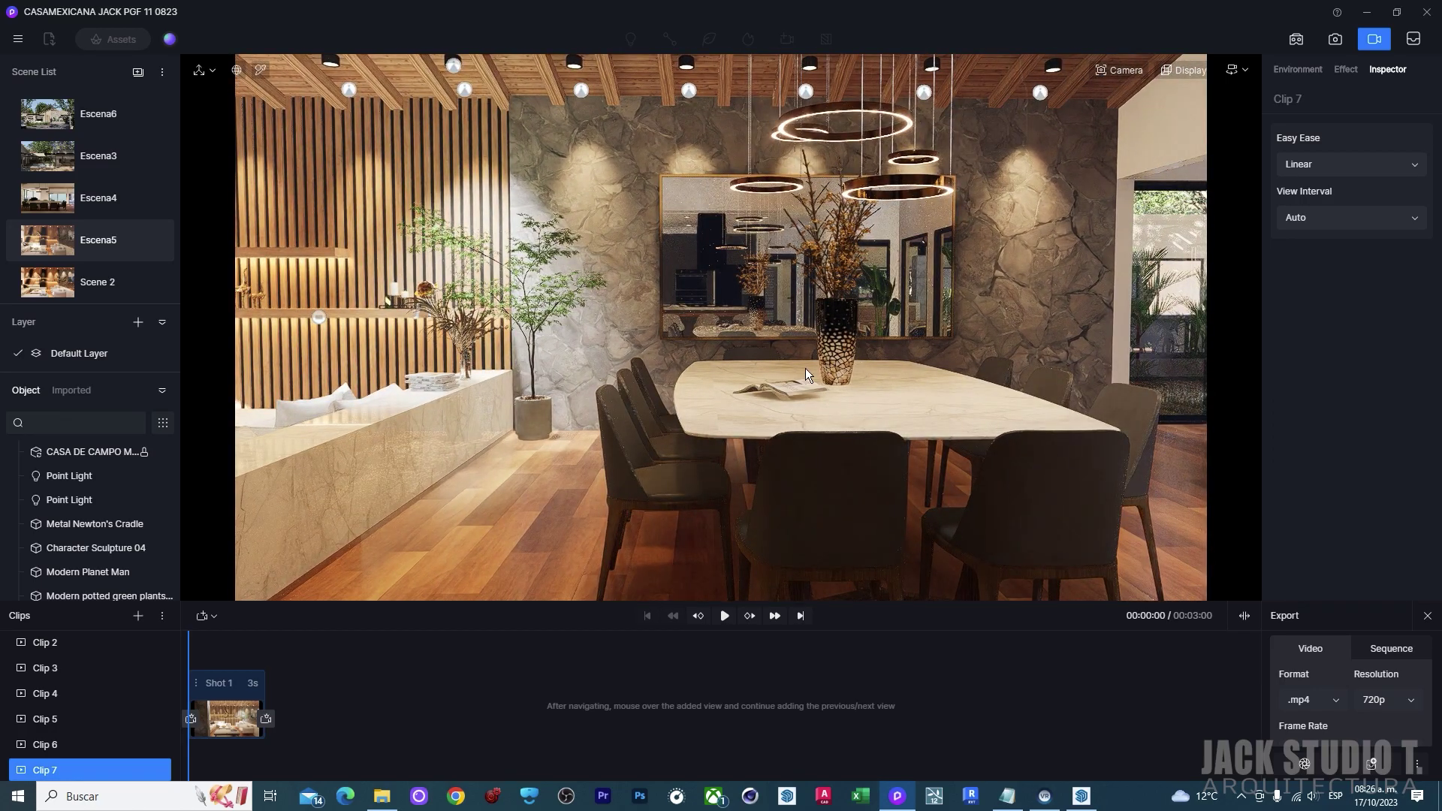
key(d)
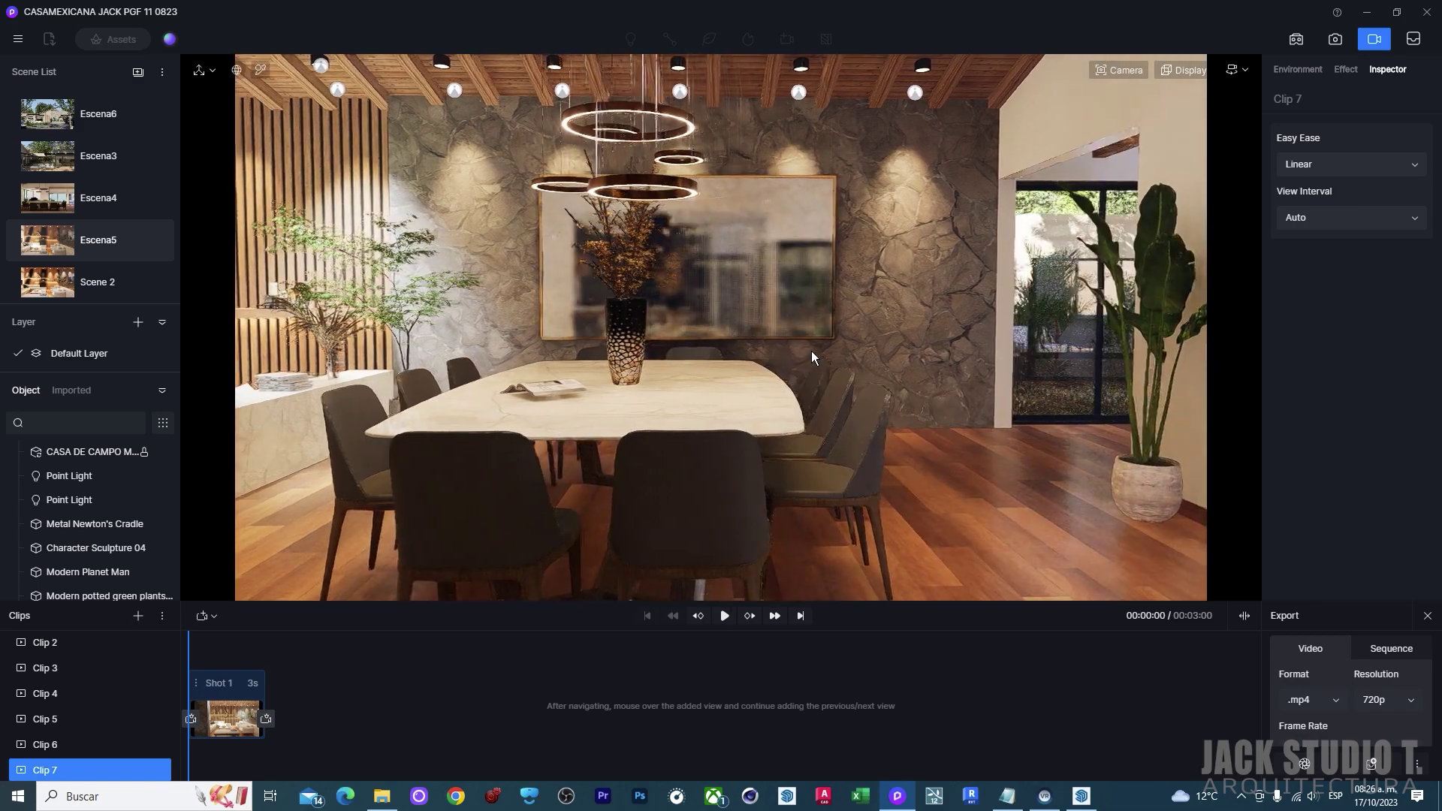
key(d)
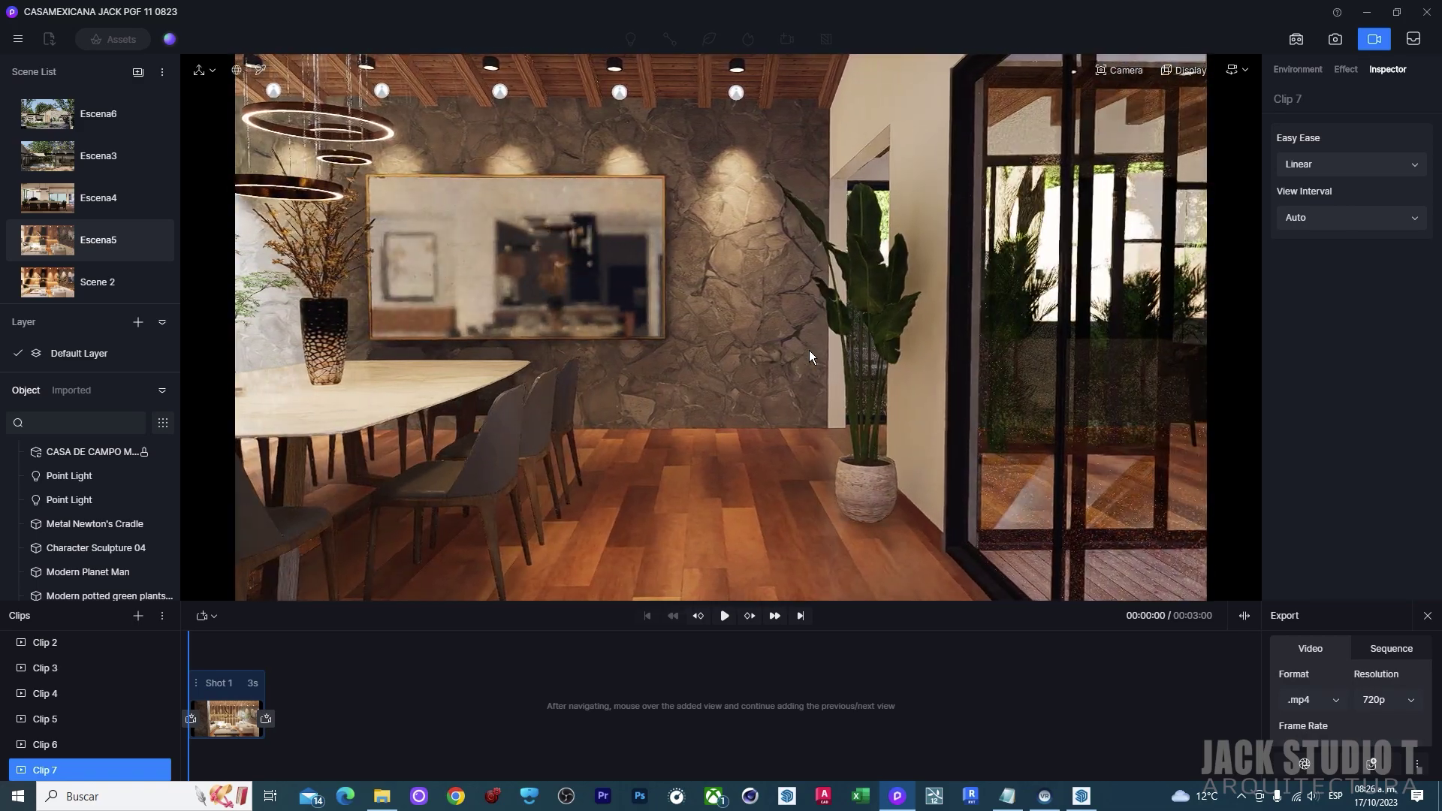
key(d)
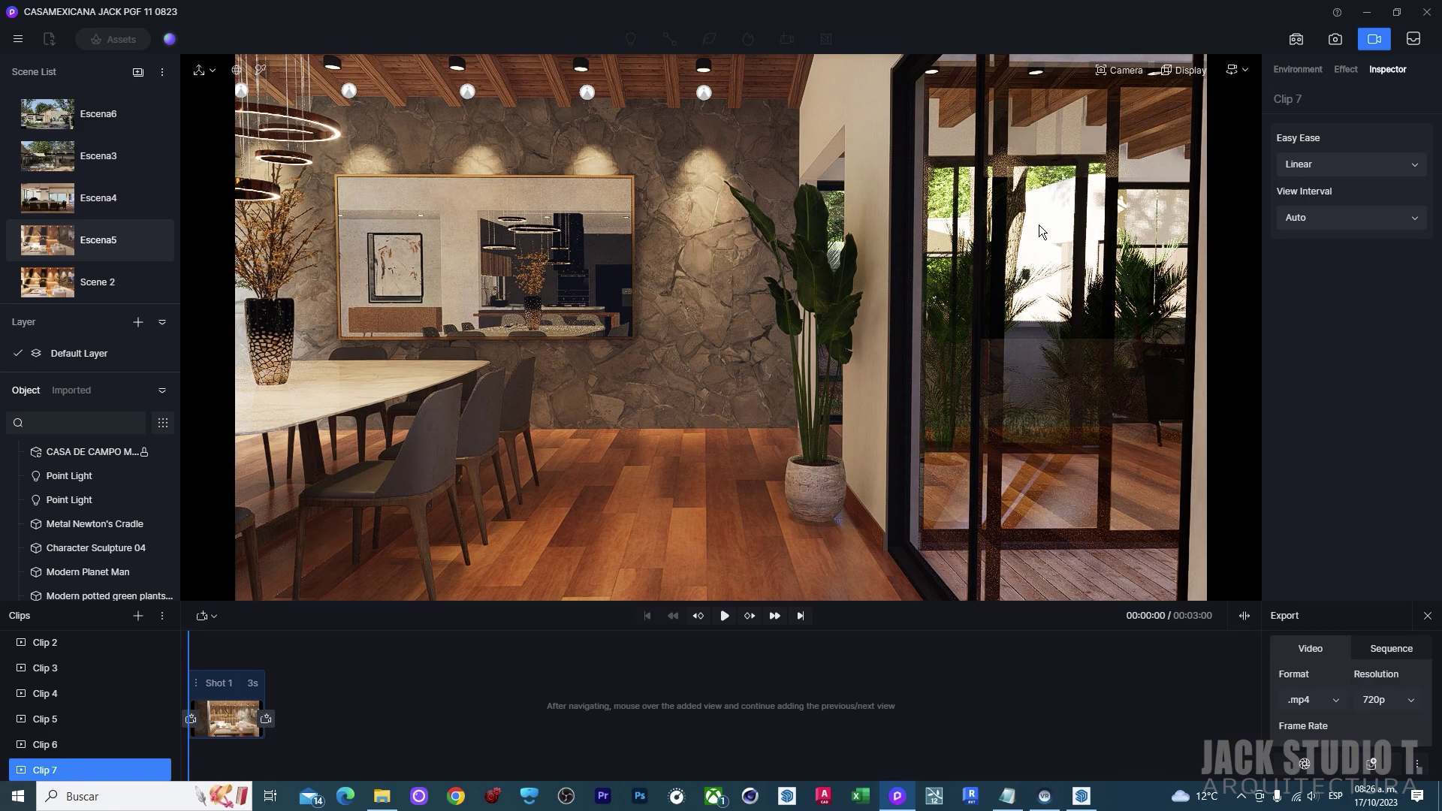
Turn on Two-point Perspective in the camera settings and preview Clip 7's 14-second shot
click(1124, 72)
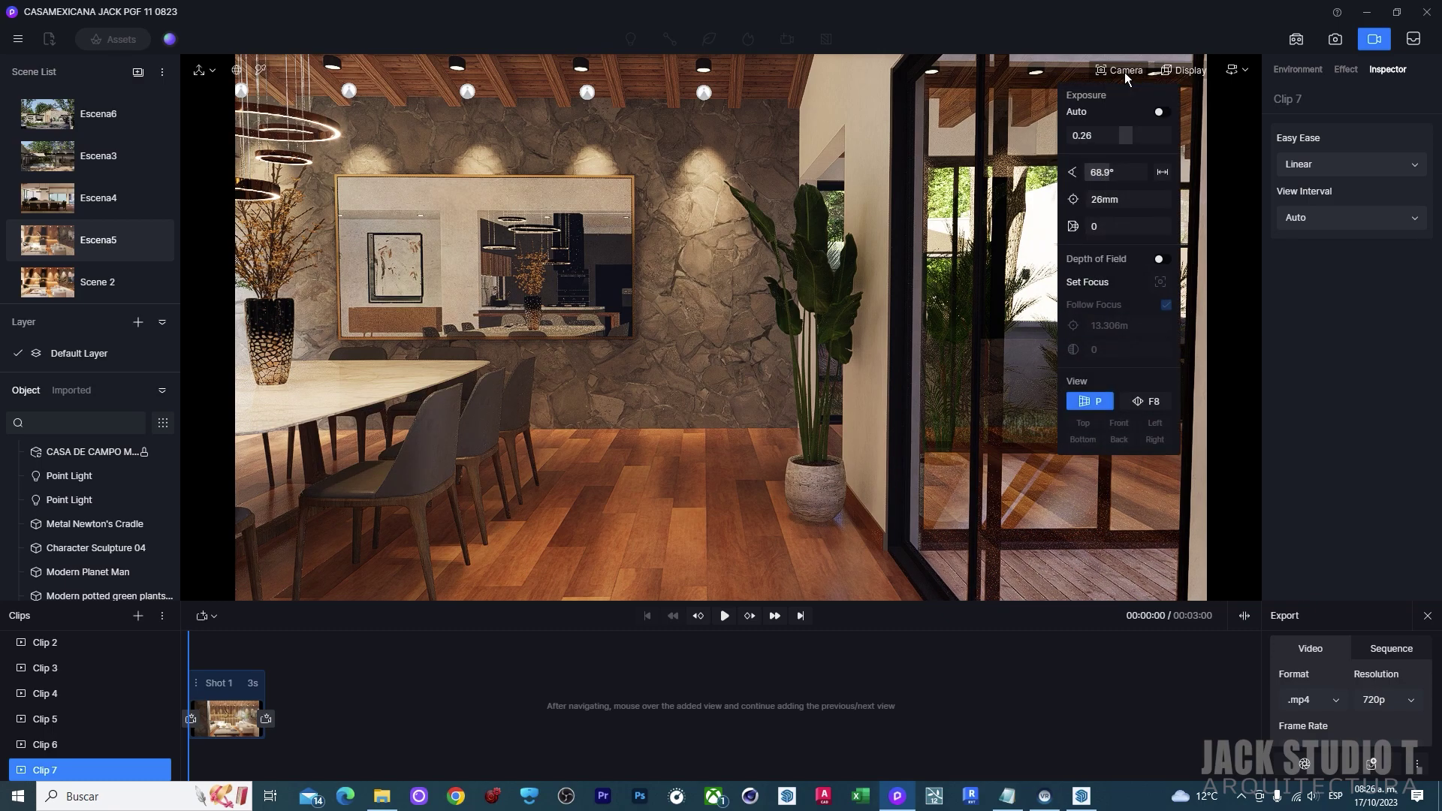
click(1138, 402)
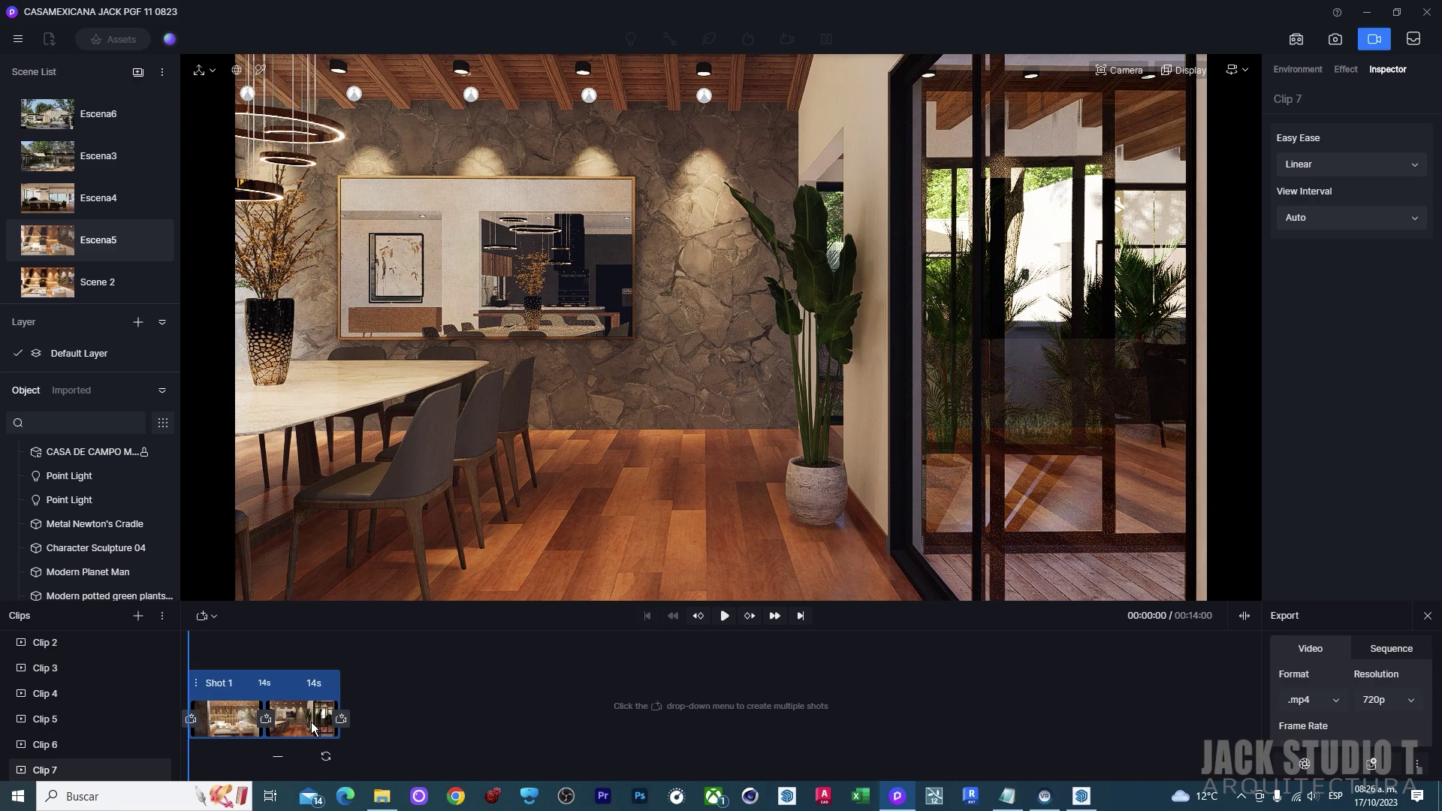
click(725, 616)
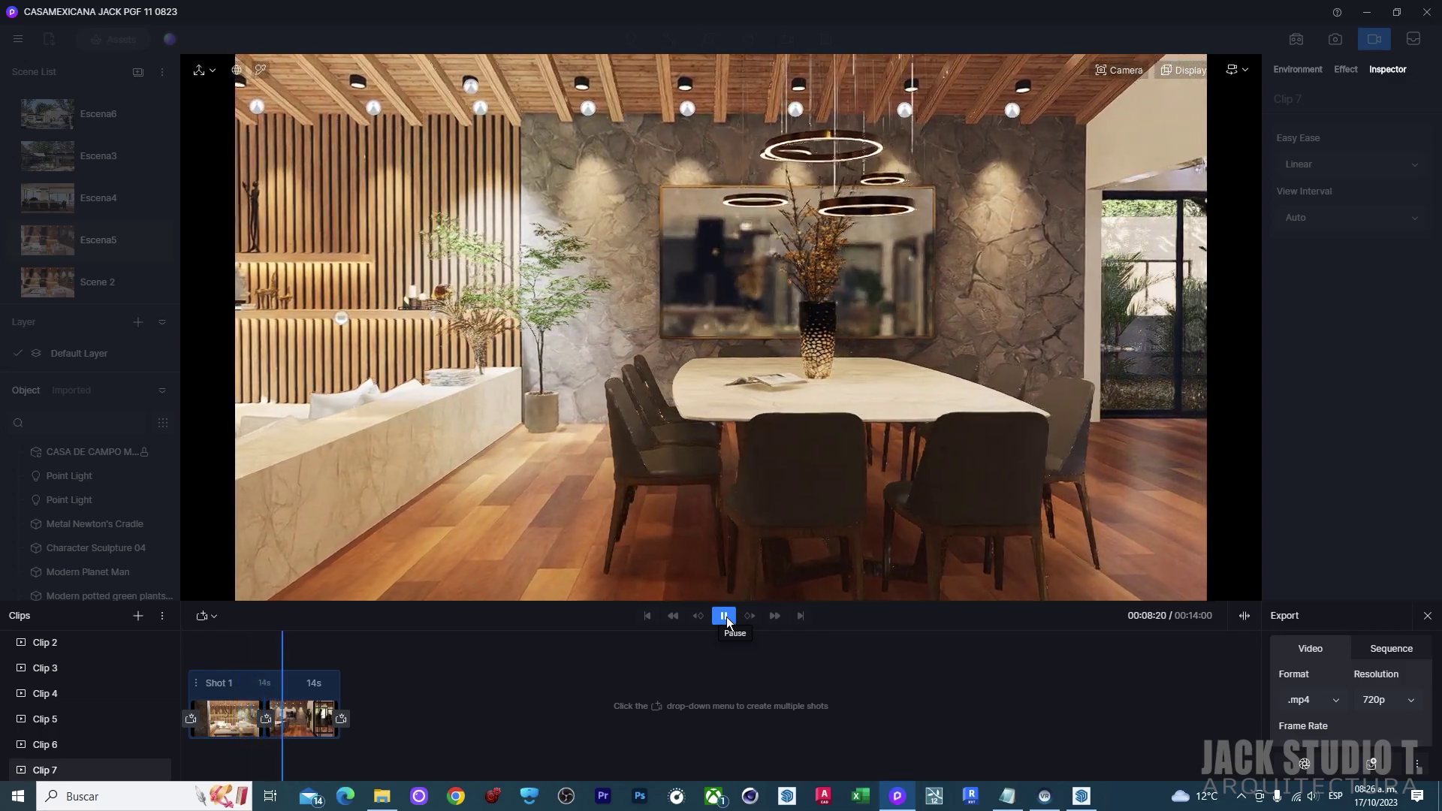
click(727, 616)
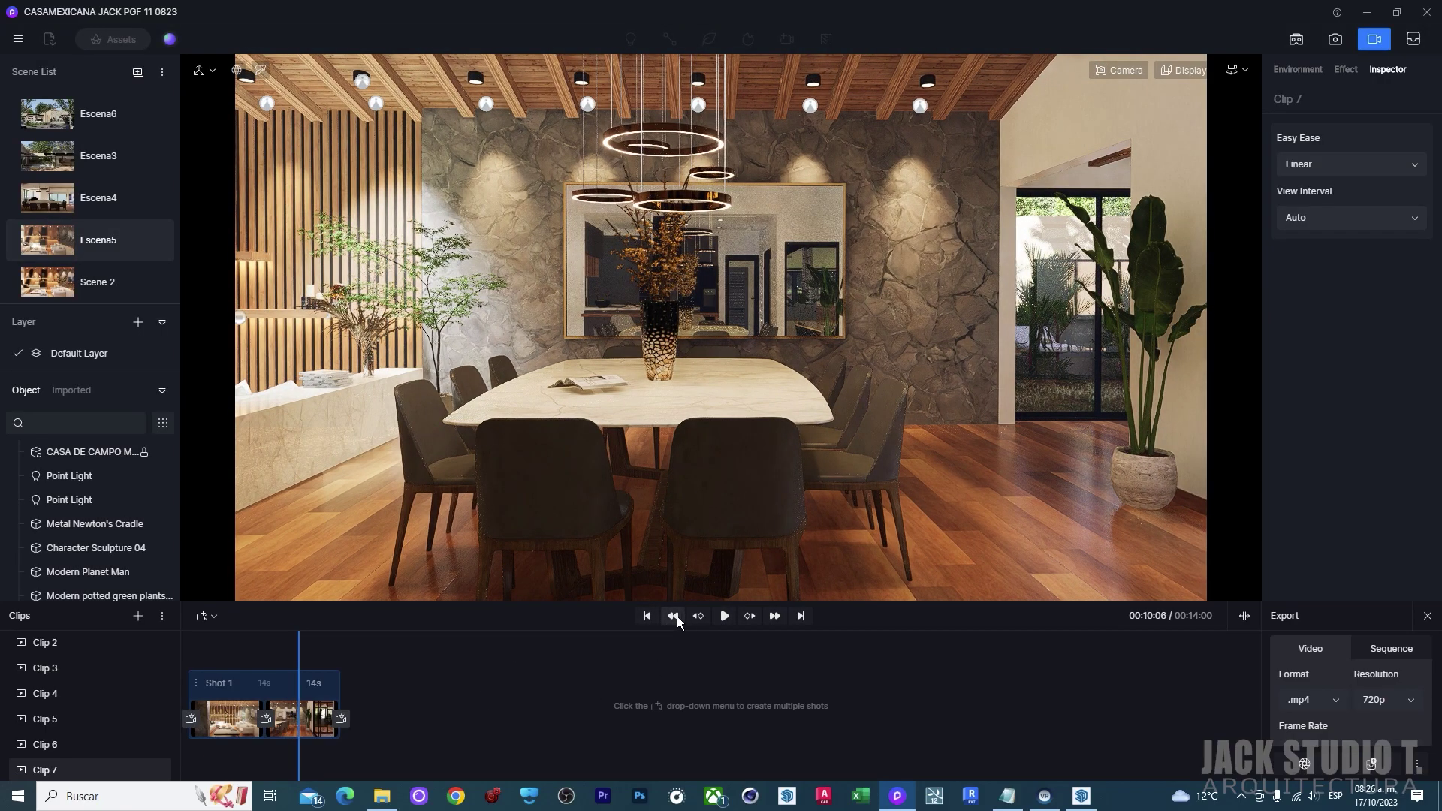
click(678, 616)
click(651, 616)
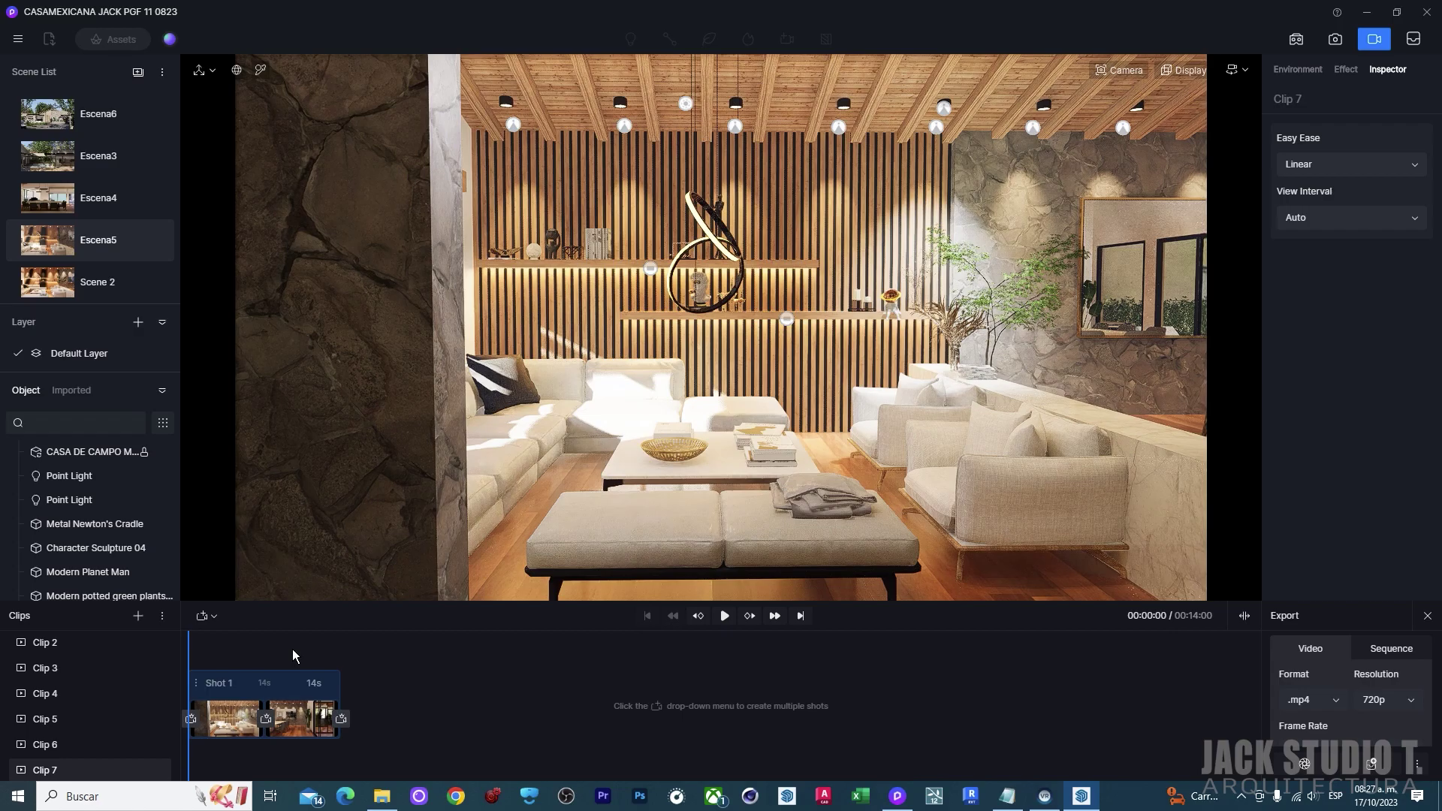
Set the video export to 4k, .mp4 and 60 fps, then rewind the preview to 00:00:00
click(1386, 703)
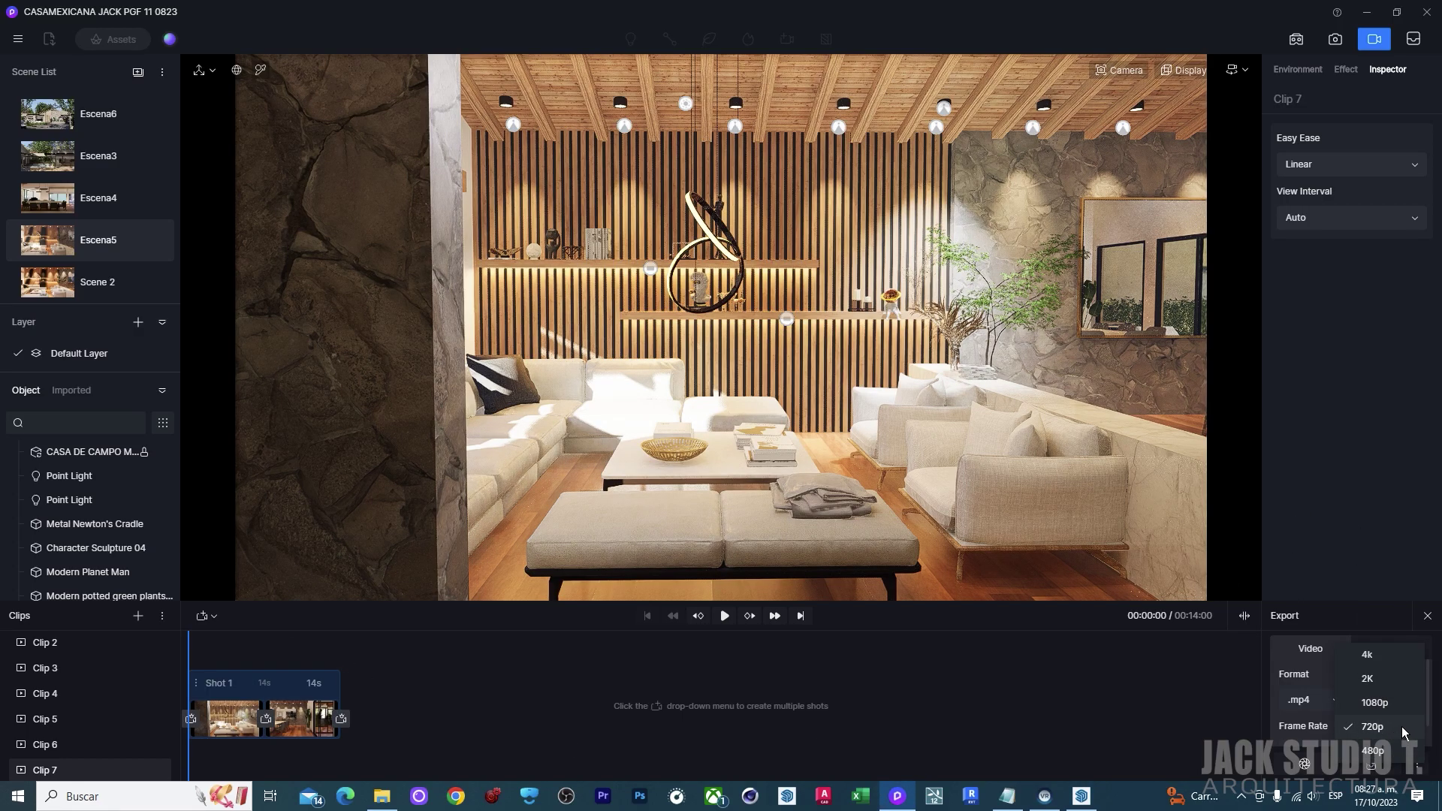
click(1381, 655)
click(1336, 701)
click(1367, 727)
scroll(1373, 724, down, 1)
click(1360, 723)
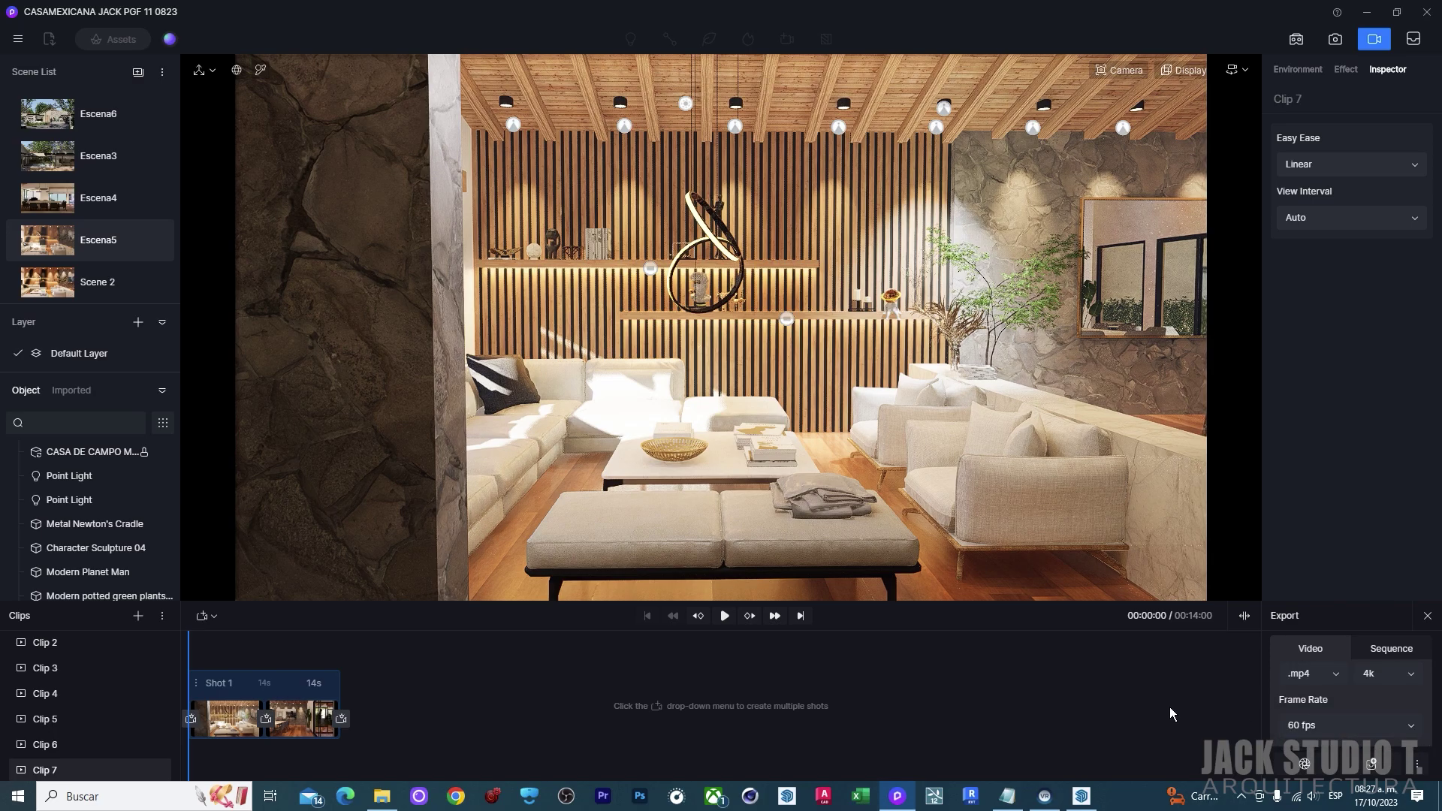
click(1021, 682)
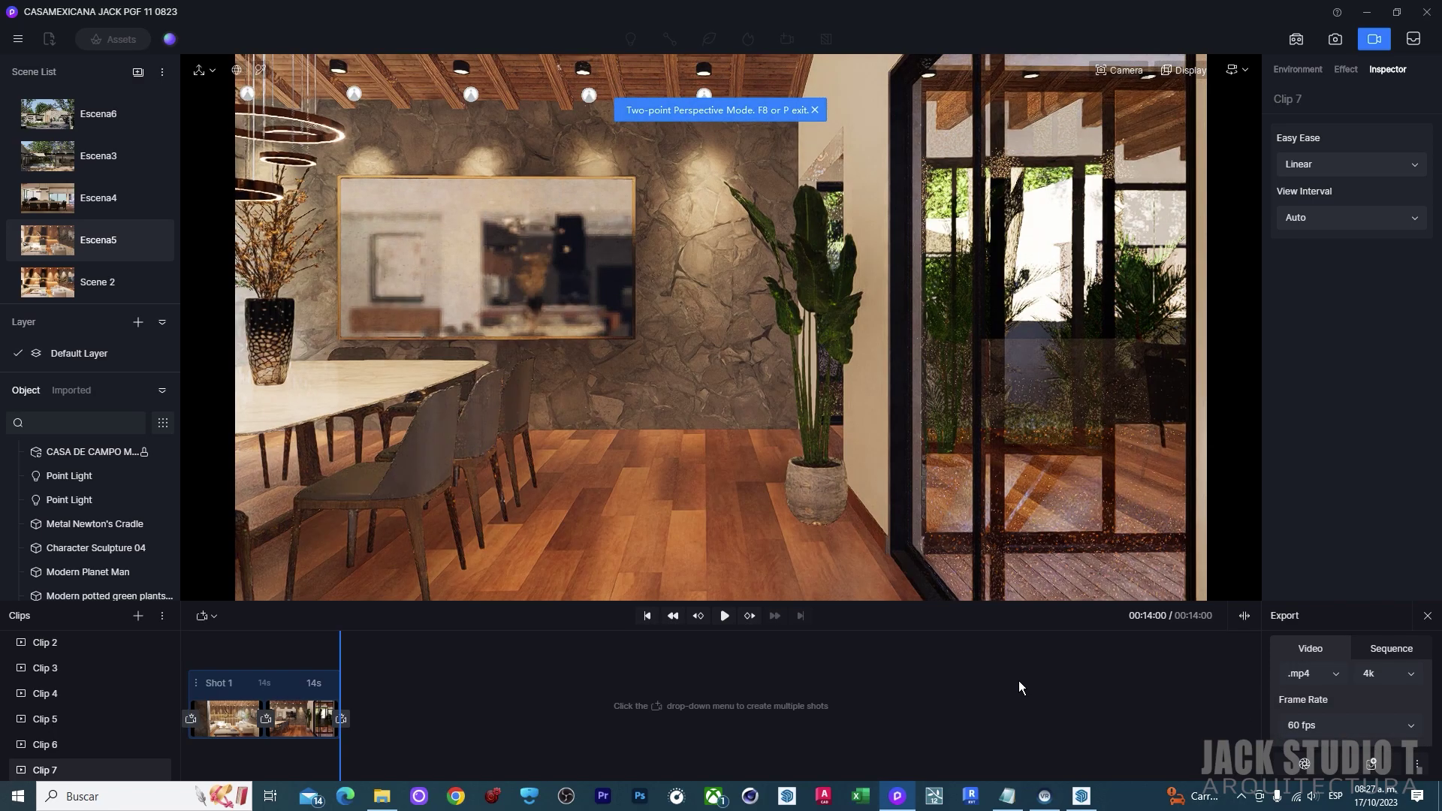
click(217, 715)
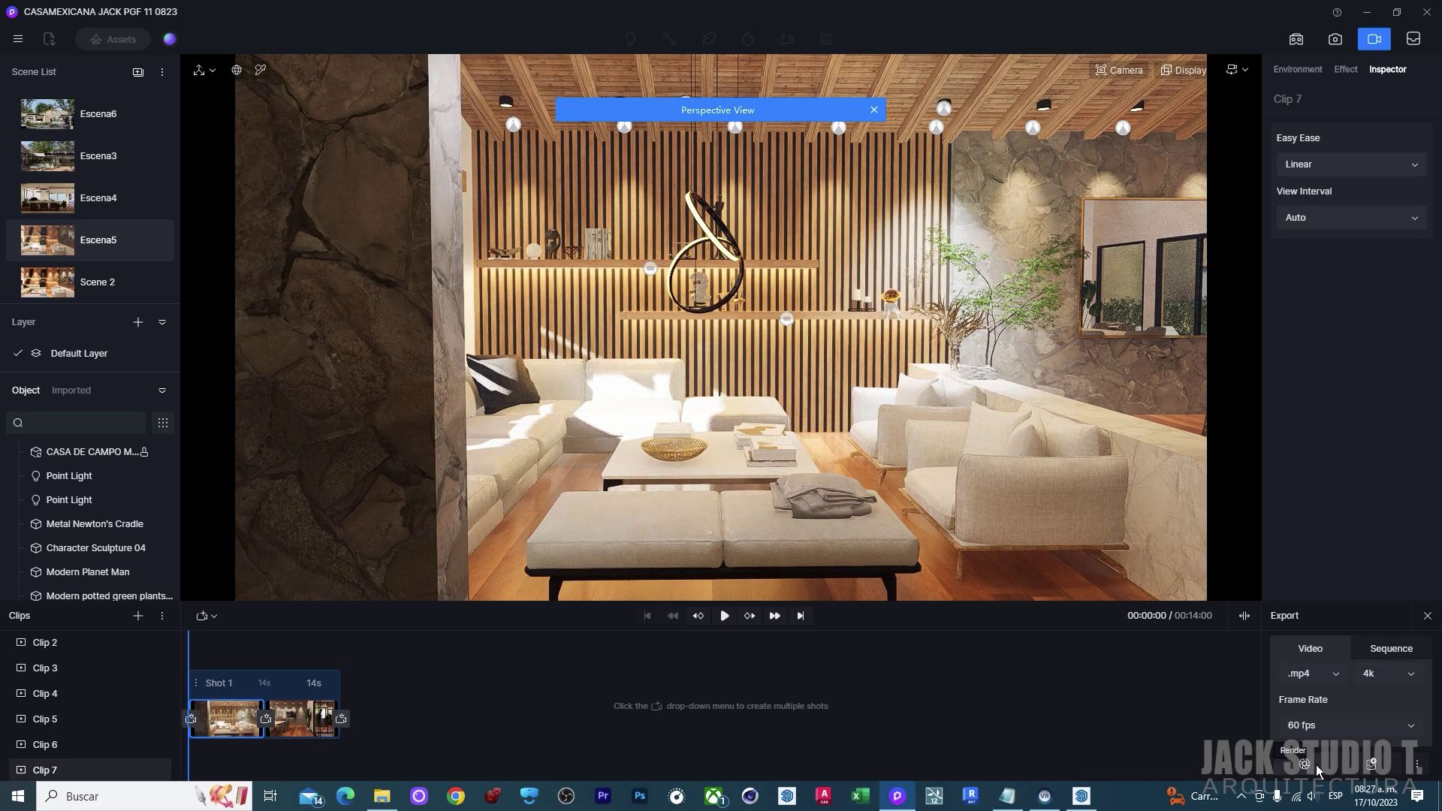
Start the movie export and create folder D5 VS ENSCAPE RECORRIDO inside RECORRIDOS VIRTUALES ENSCAPE Y D5 RENDER
click(1316, 765)
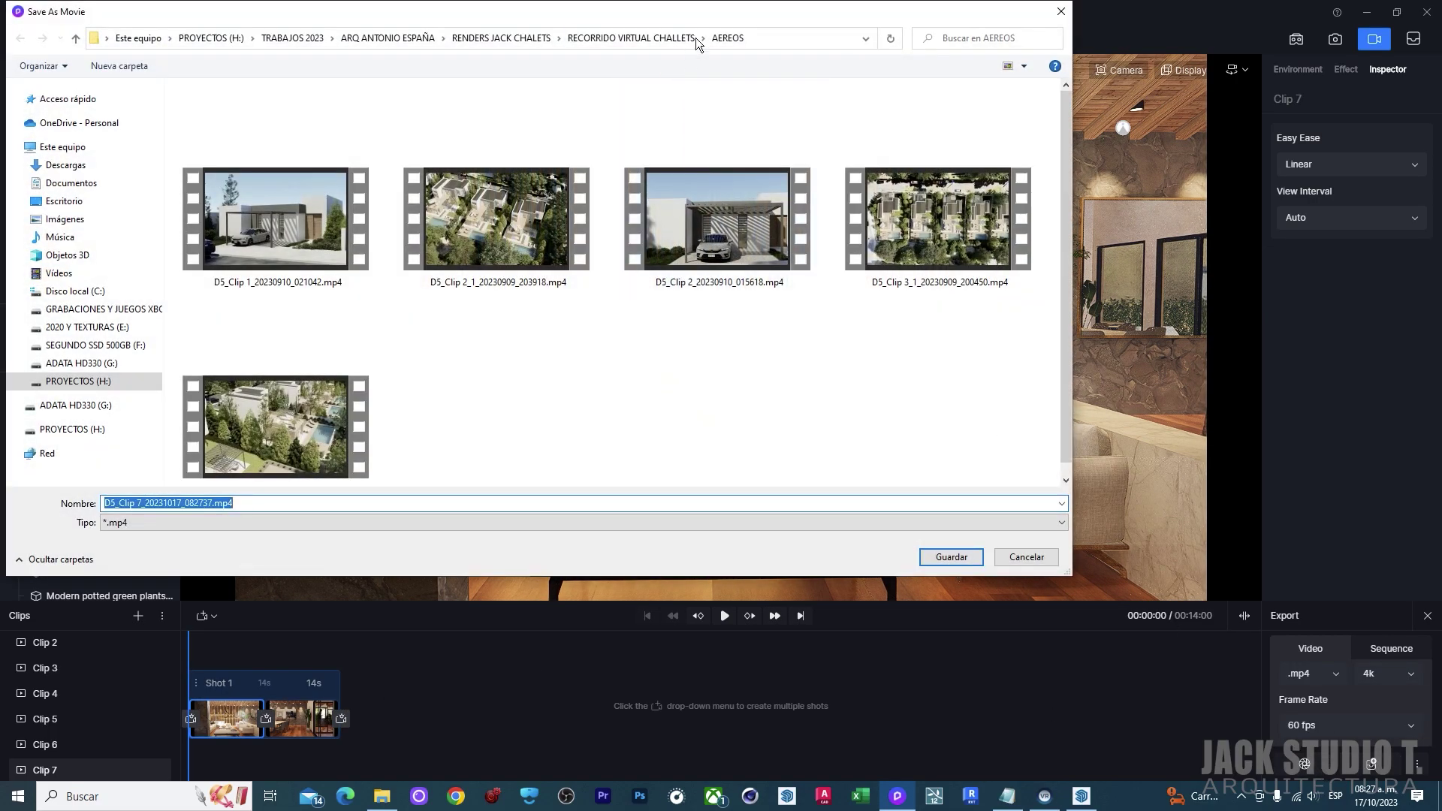
key(alt+Up)
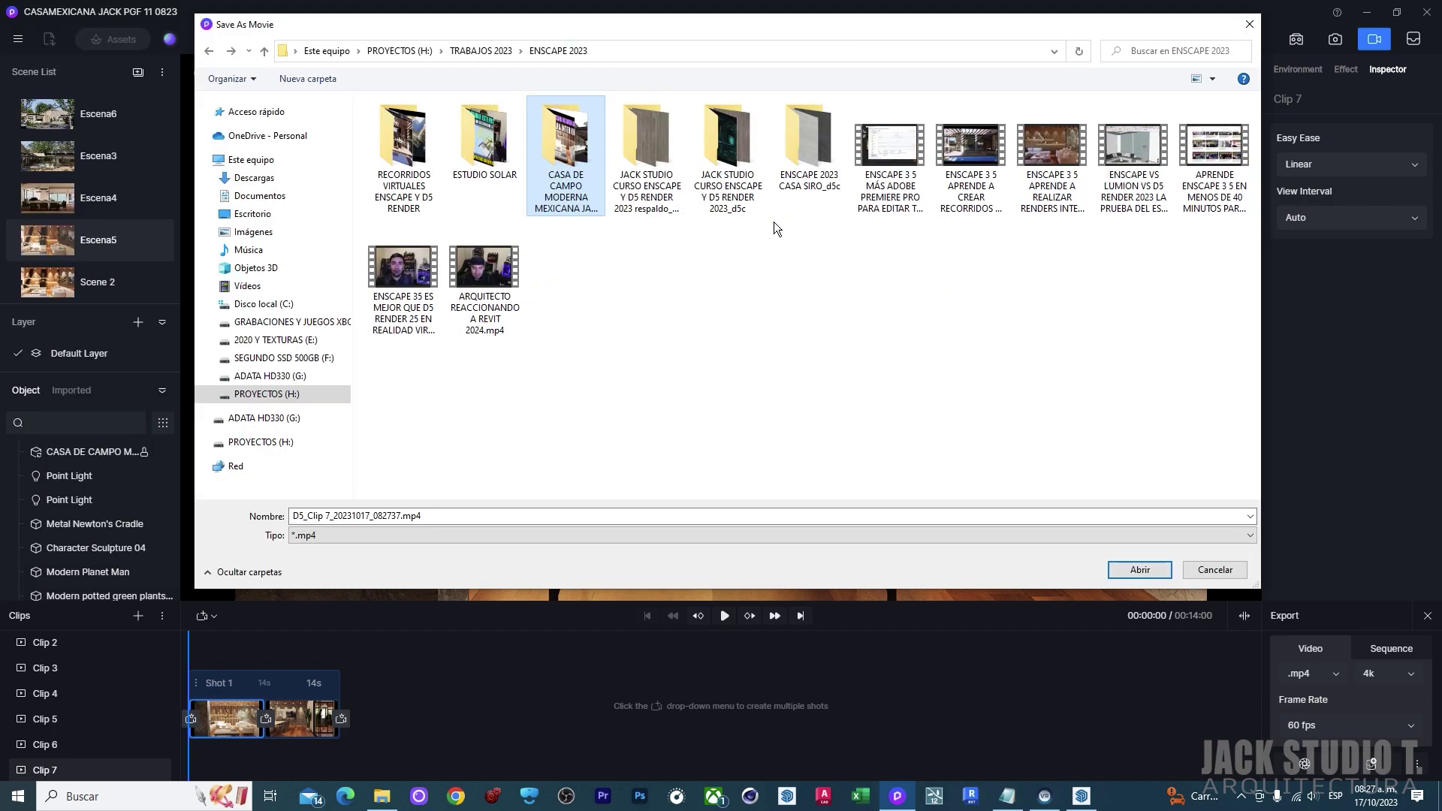
double_click(406, 197)
right_click(635, 304)
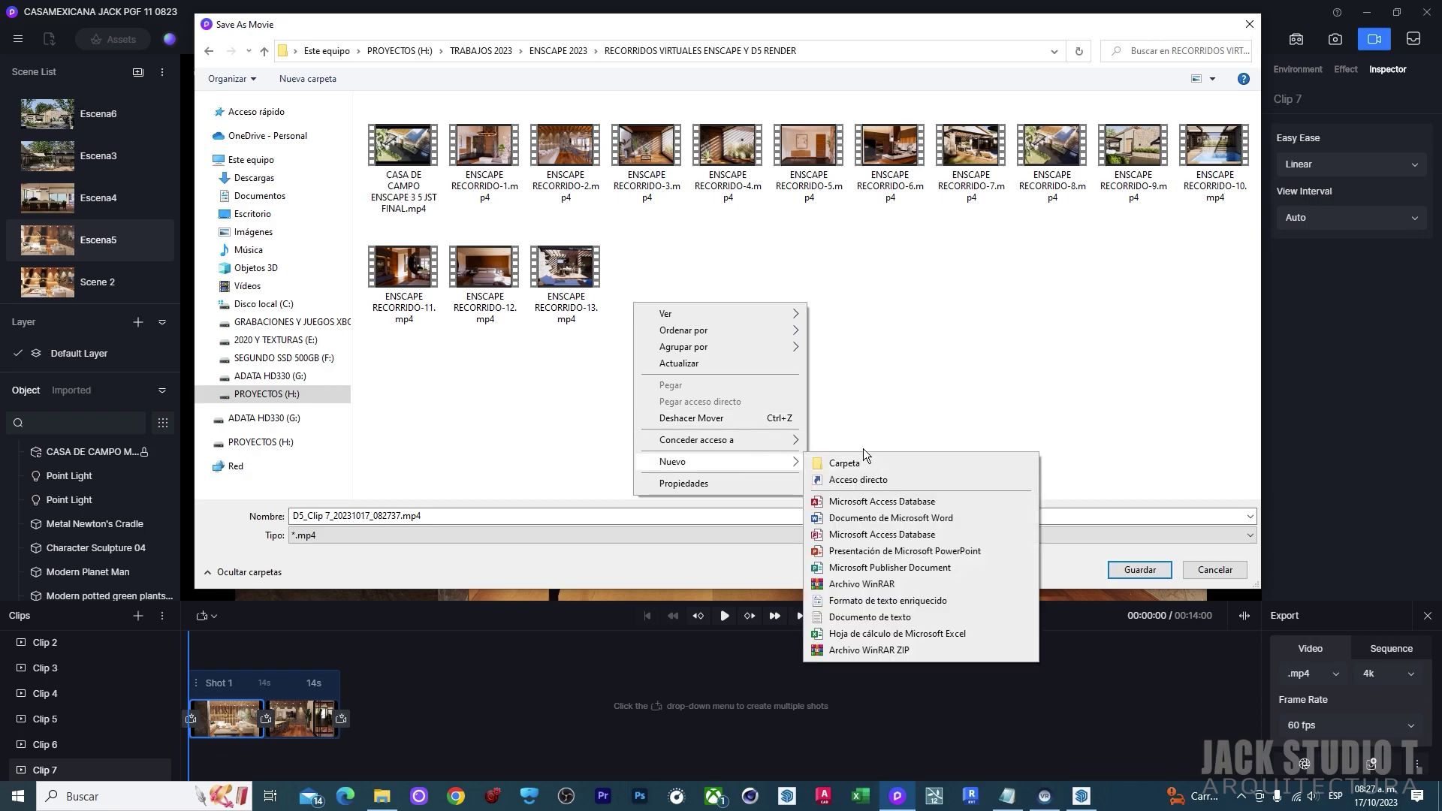
click(867, 460)
text(D)
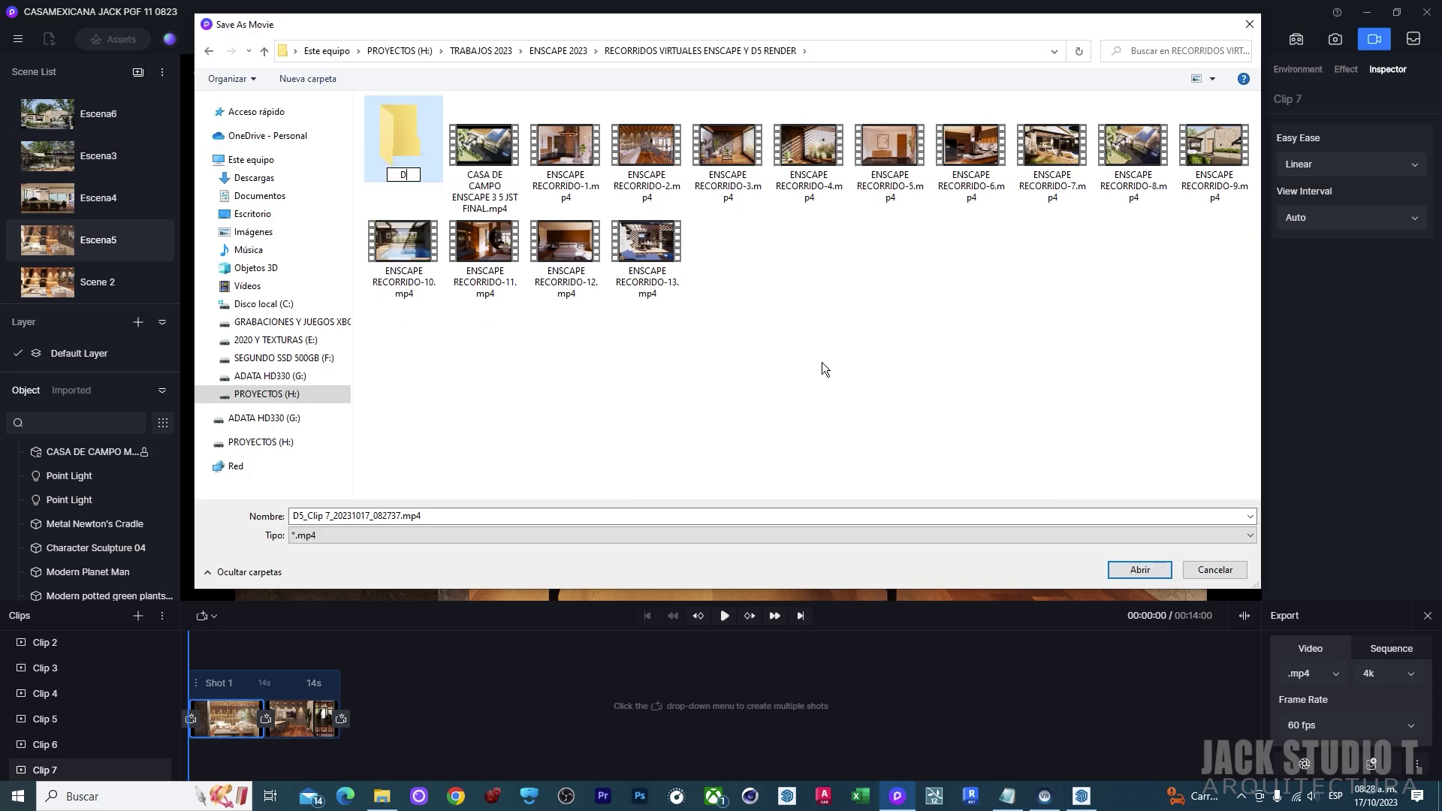
text(5 VS ENSCAPE RECORRIDO)
key(Return)
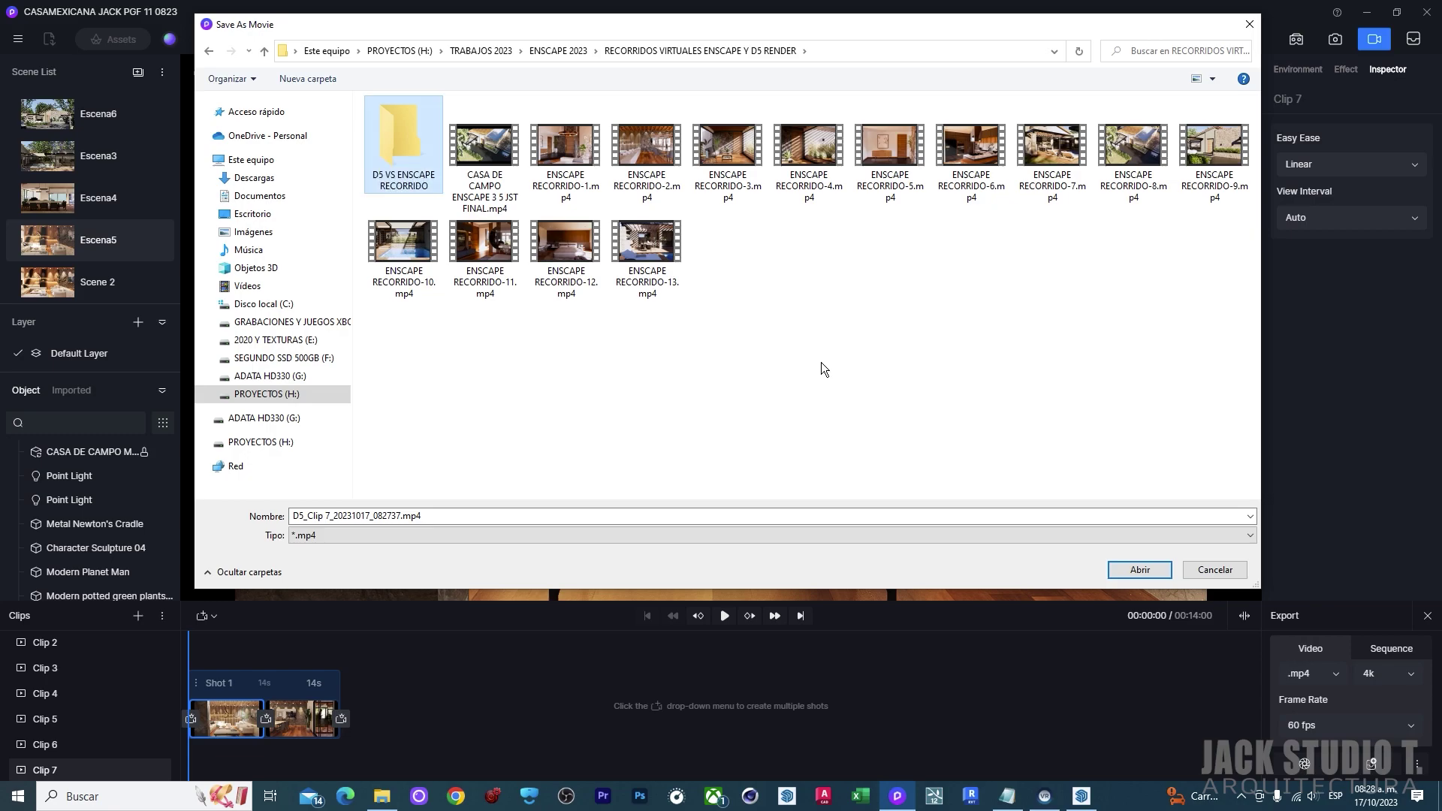
Open the new folder and name the movie file RECORRIDO4K60 D5 25
double_click(424, 147)
triple_click(435, 516)
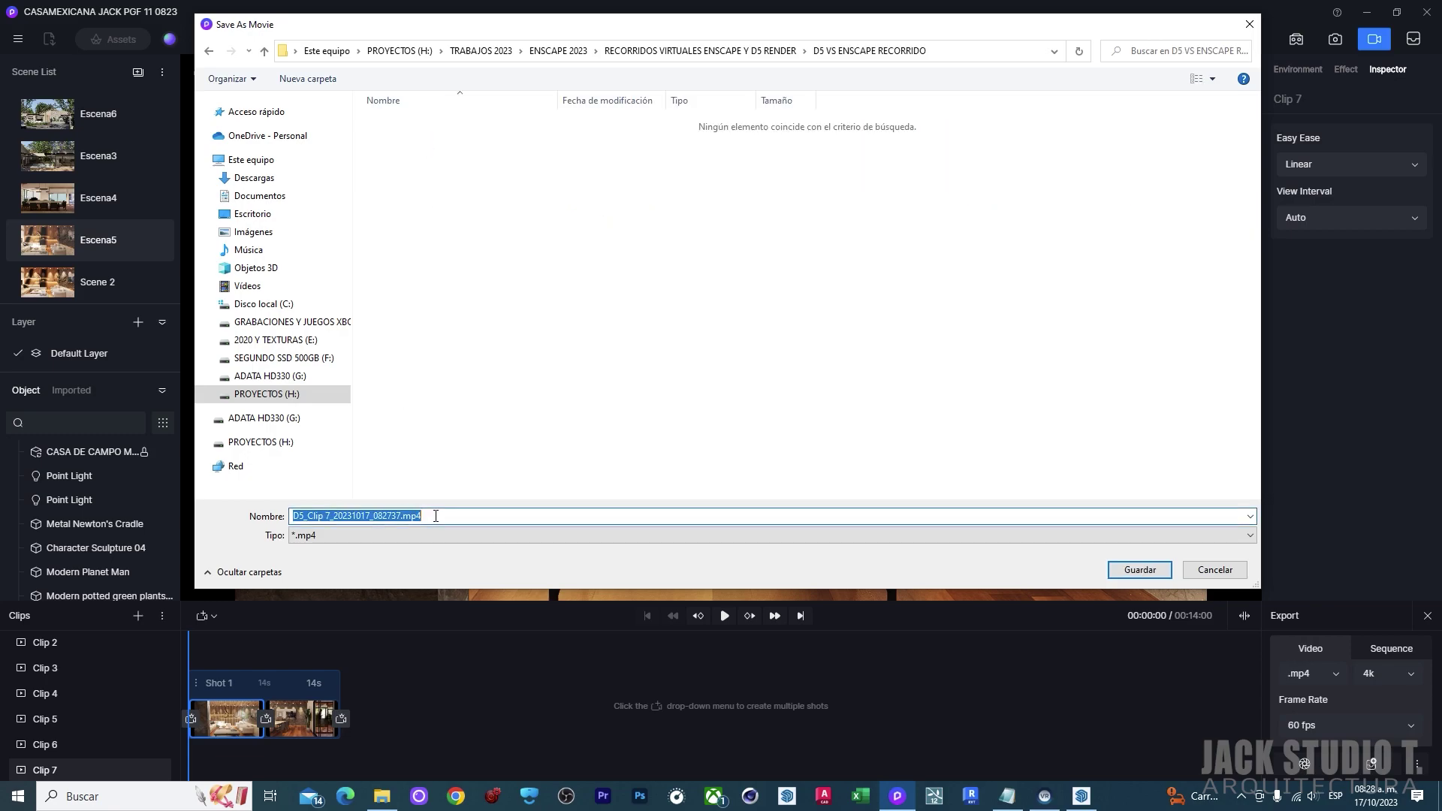
text(RECORRIDO4K60 D5 25)
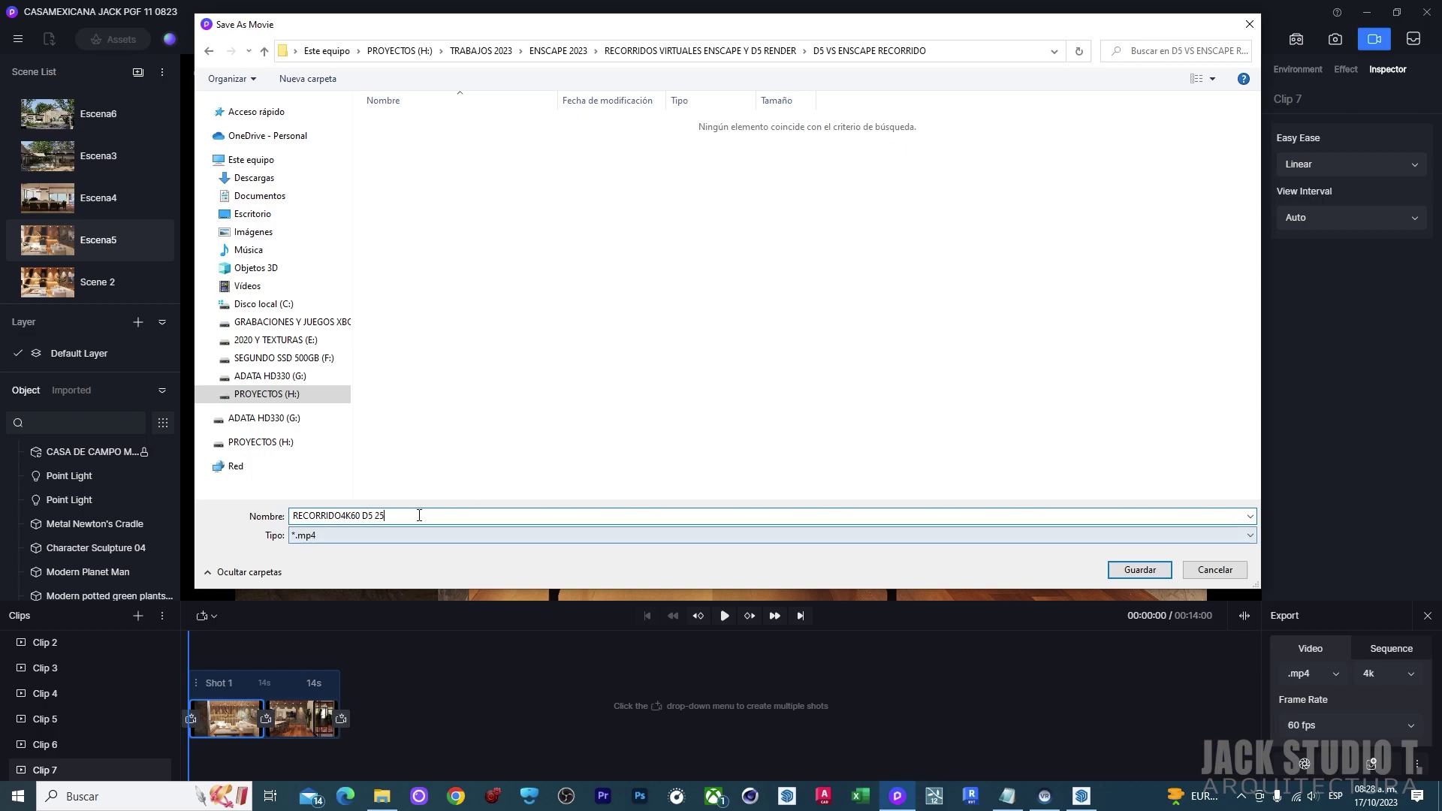
key(Tab)
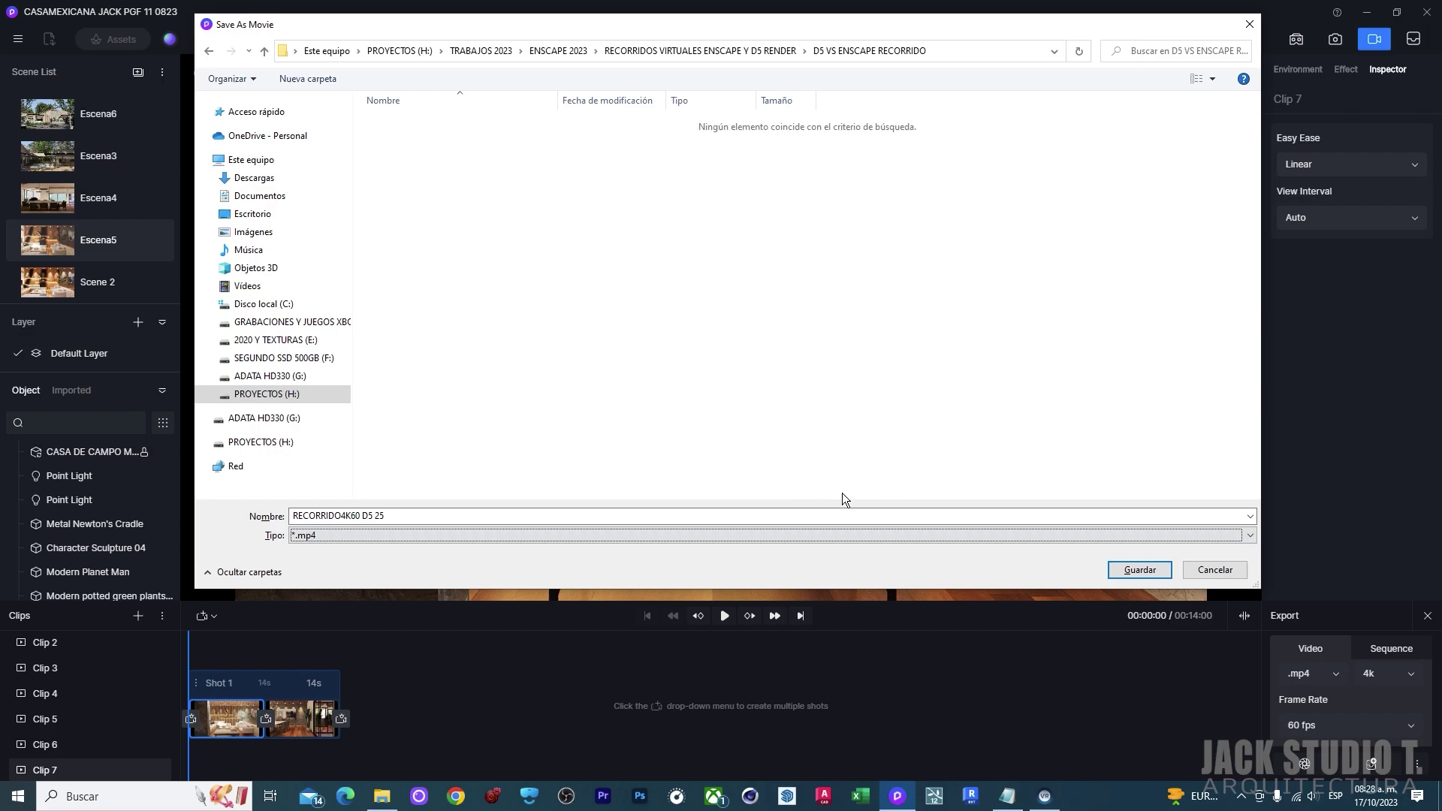
right_click(1104, 792)
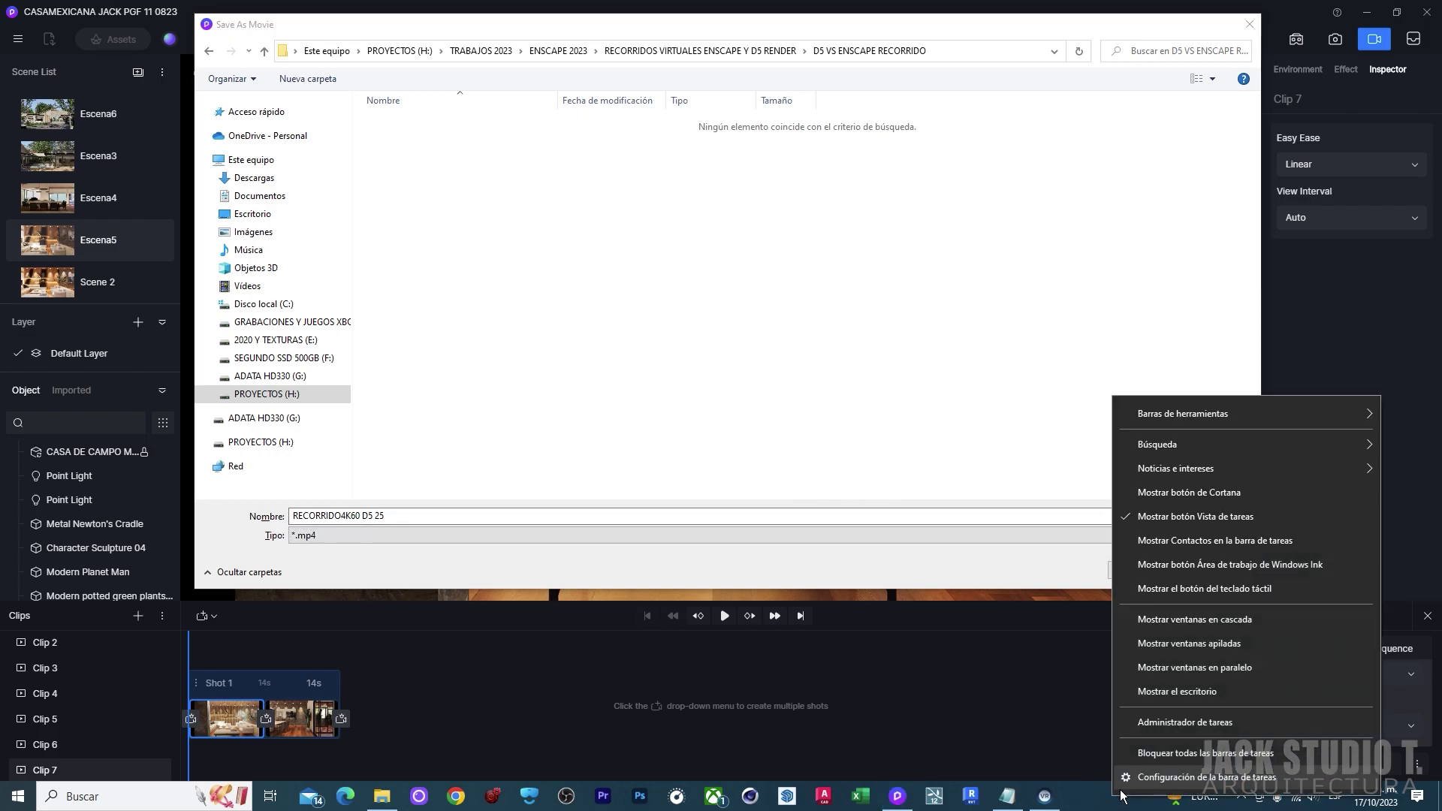
click(1154, 725)
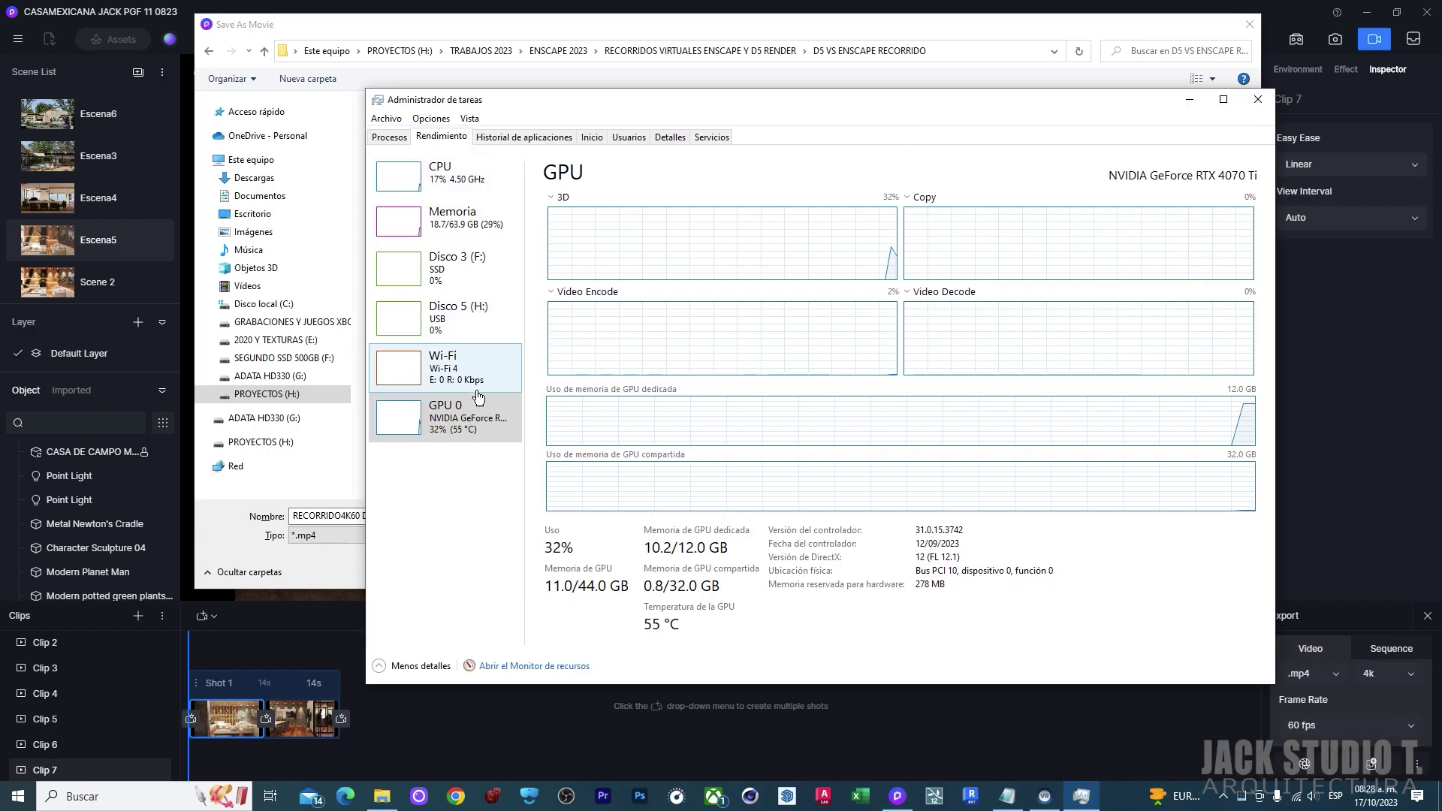
click(472, 437)
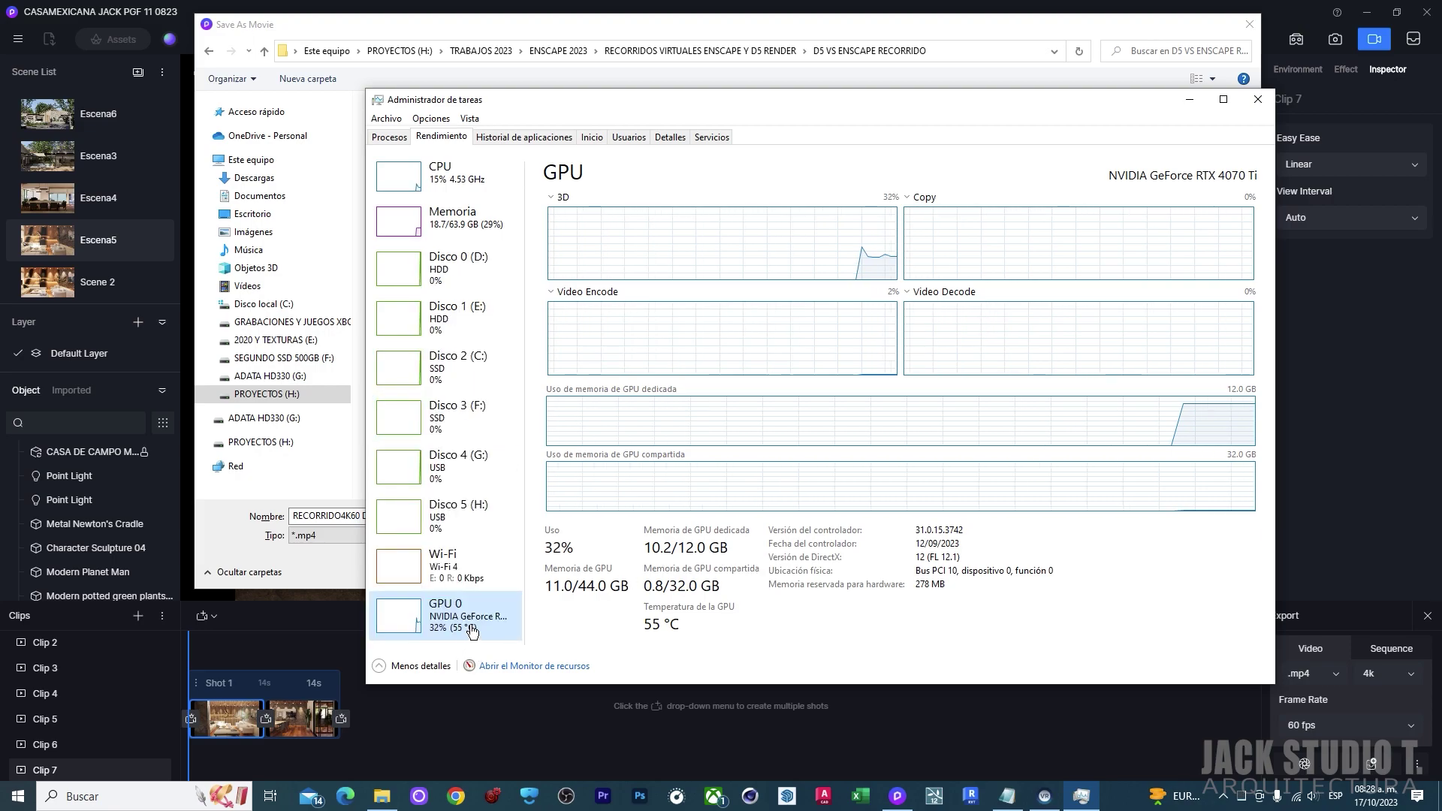
click(461, 197)
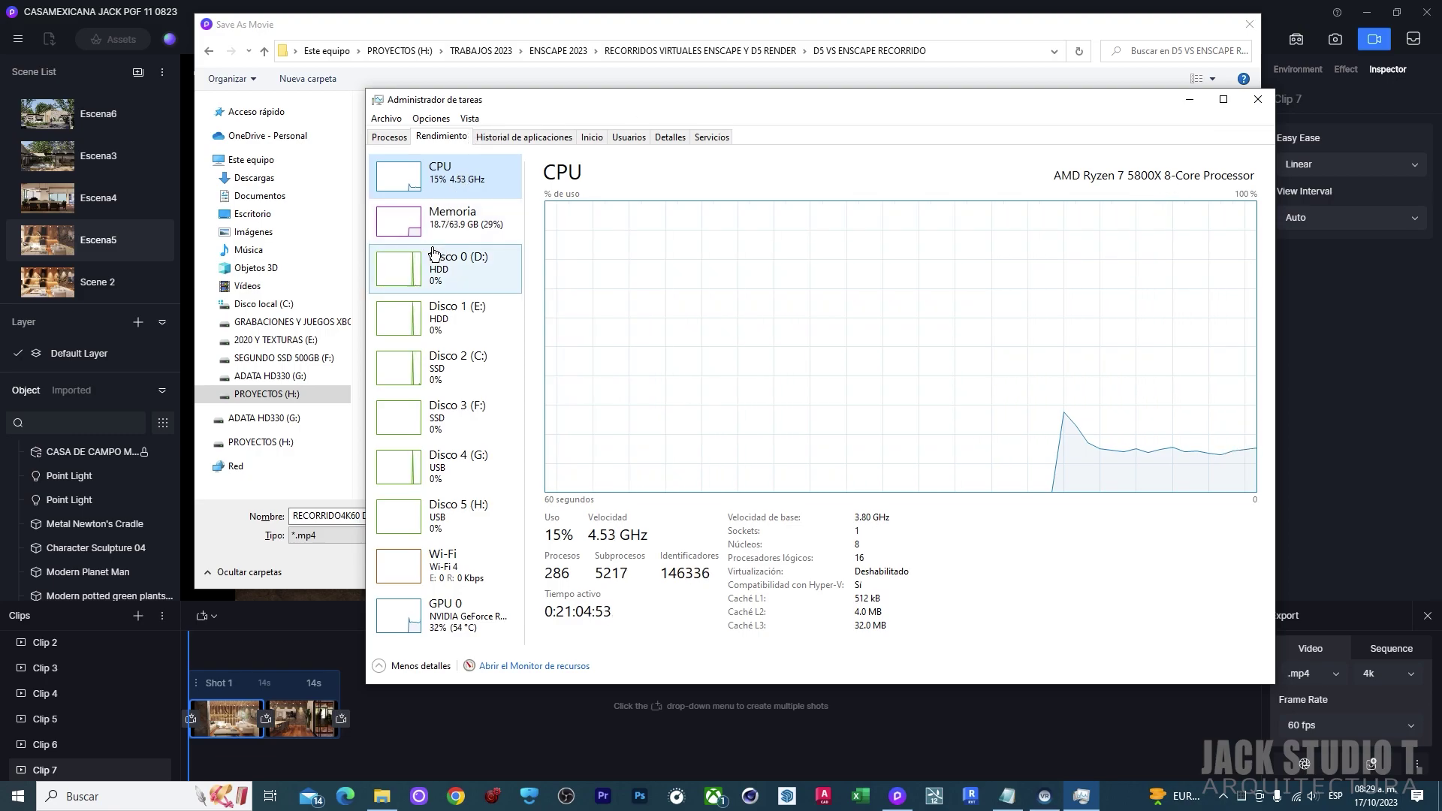
click(453, 224)
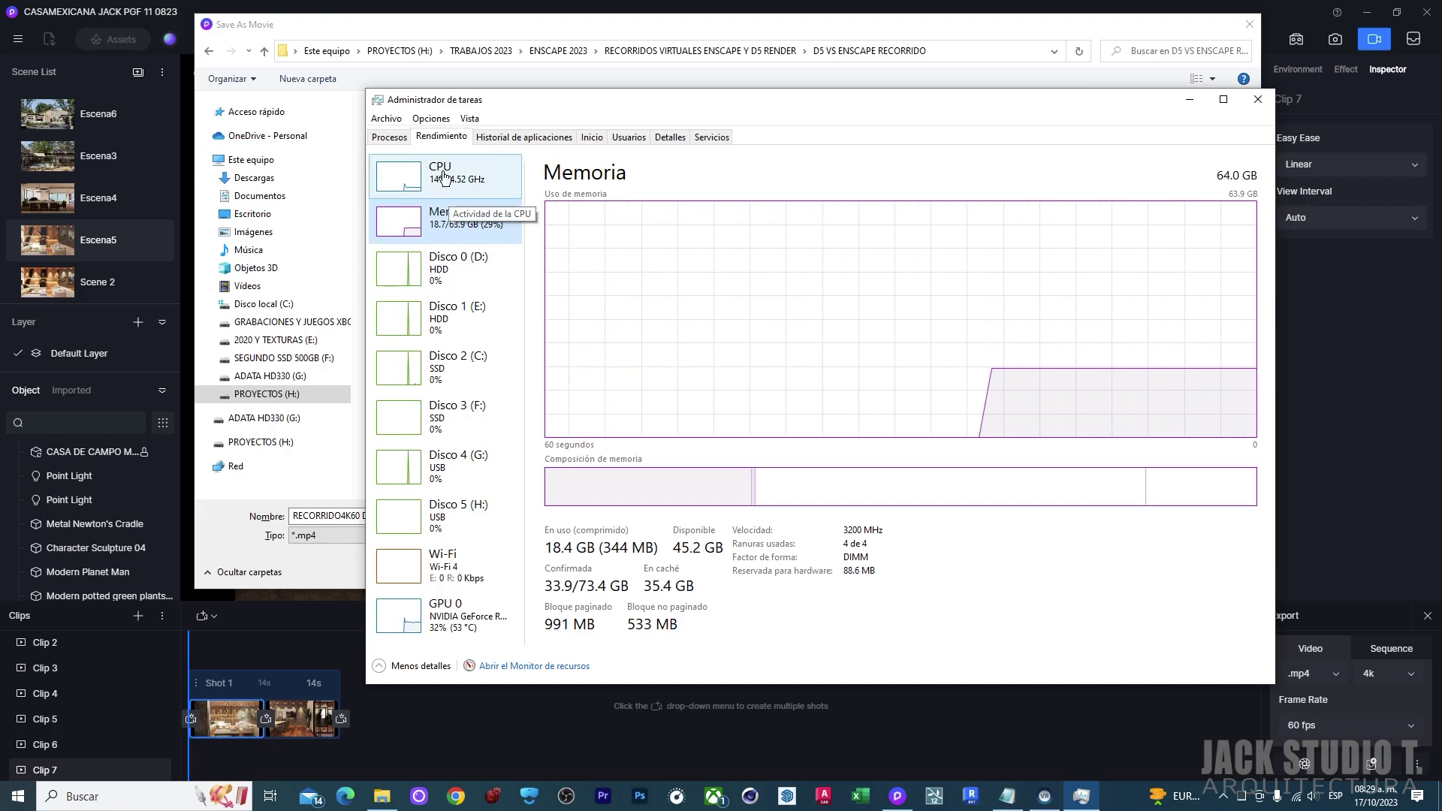
click(470, 619)
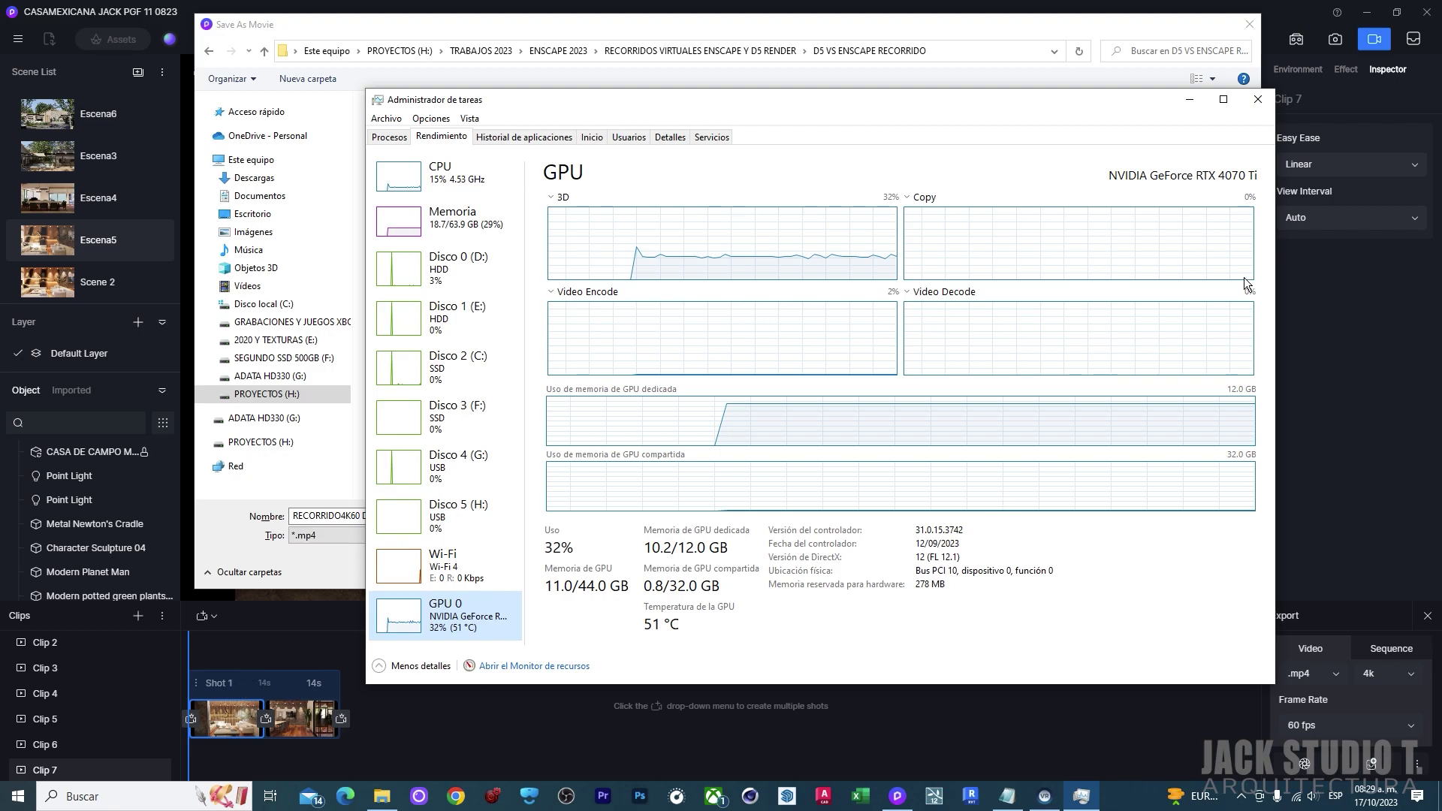
click(1258, 101)
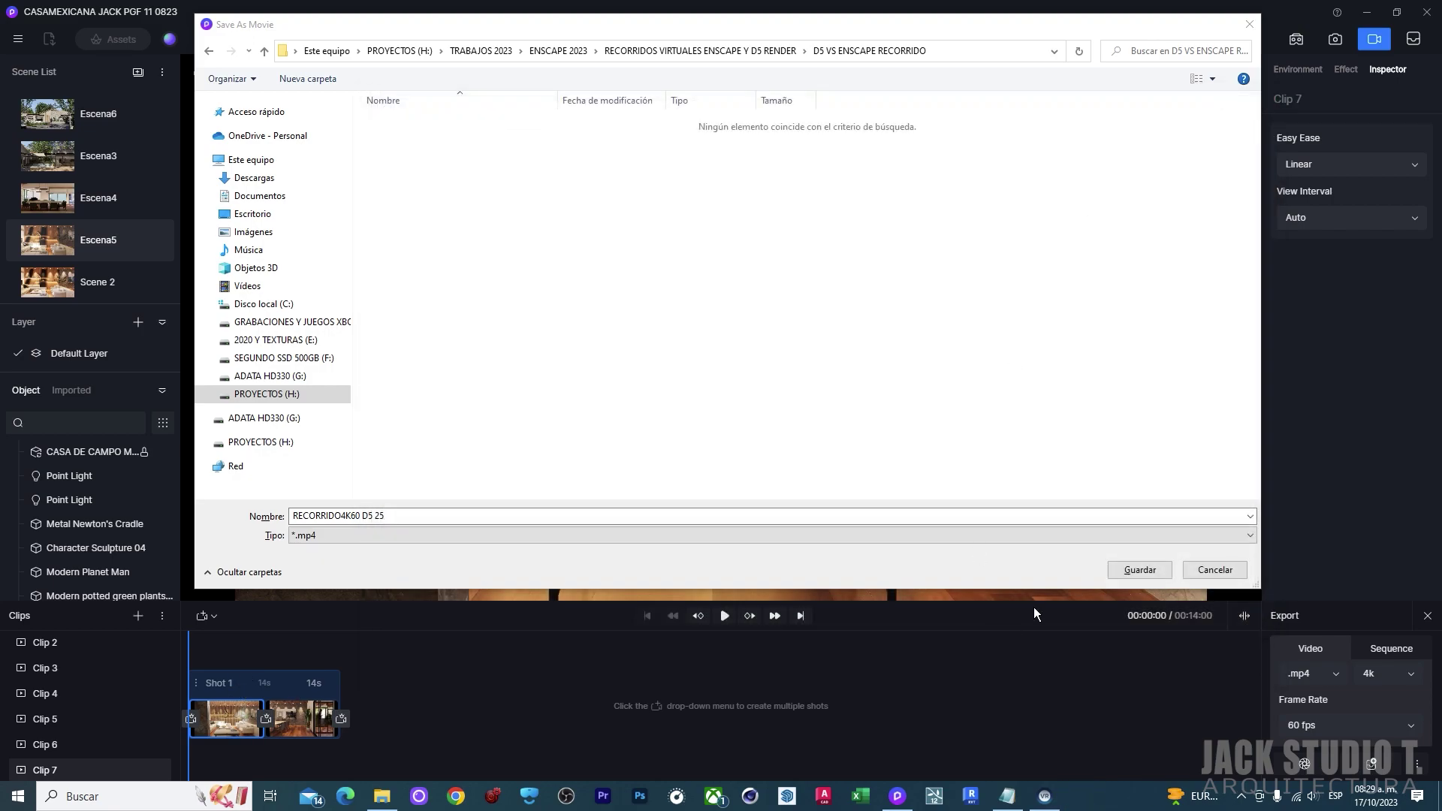
Save the movie and let the 4k 60 fps render reach 100% in 03:14:24
click(1138, 570)
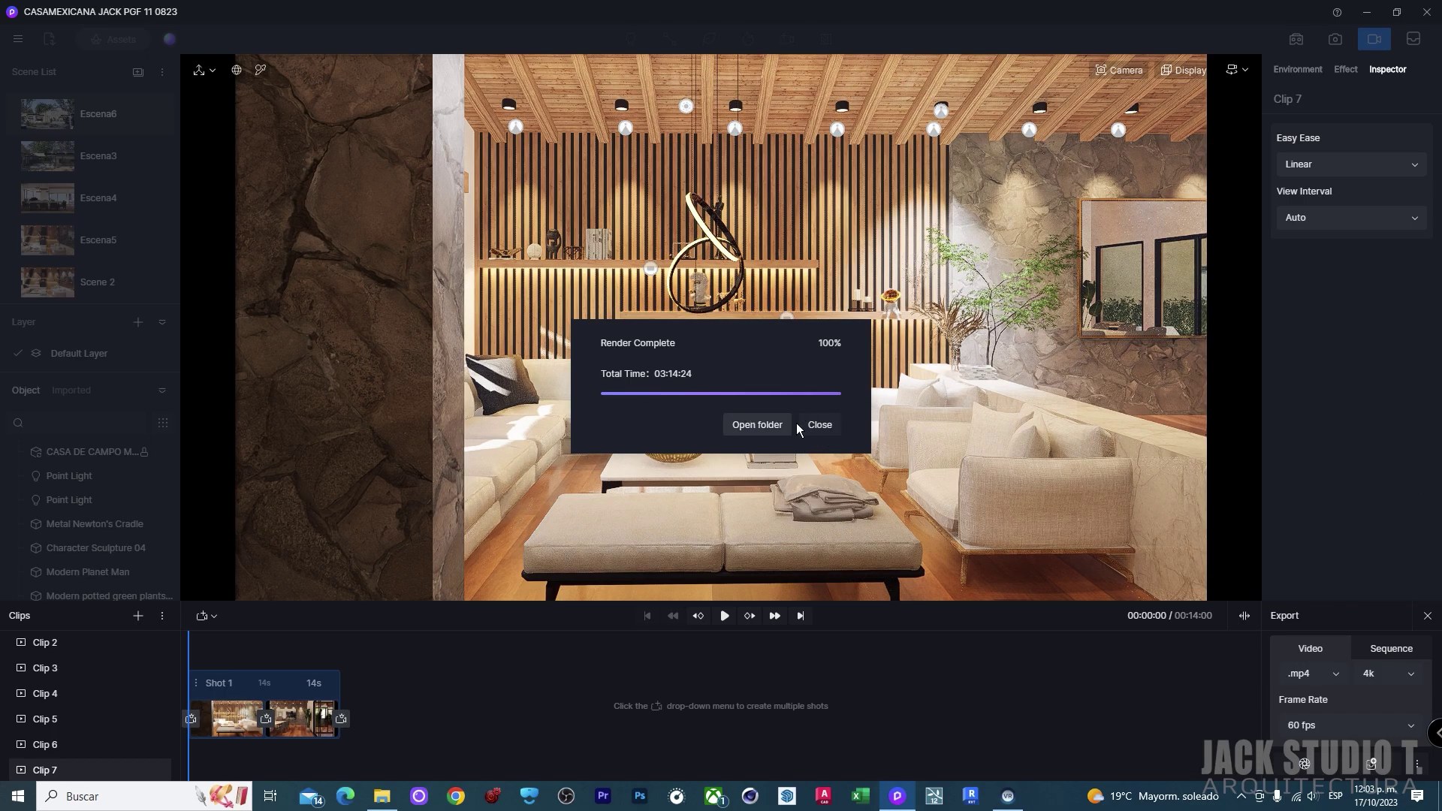
Open the rendered video's output folder from the Render Complete dialog
click(759, 426)
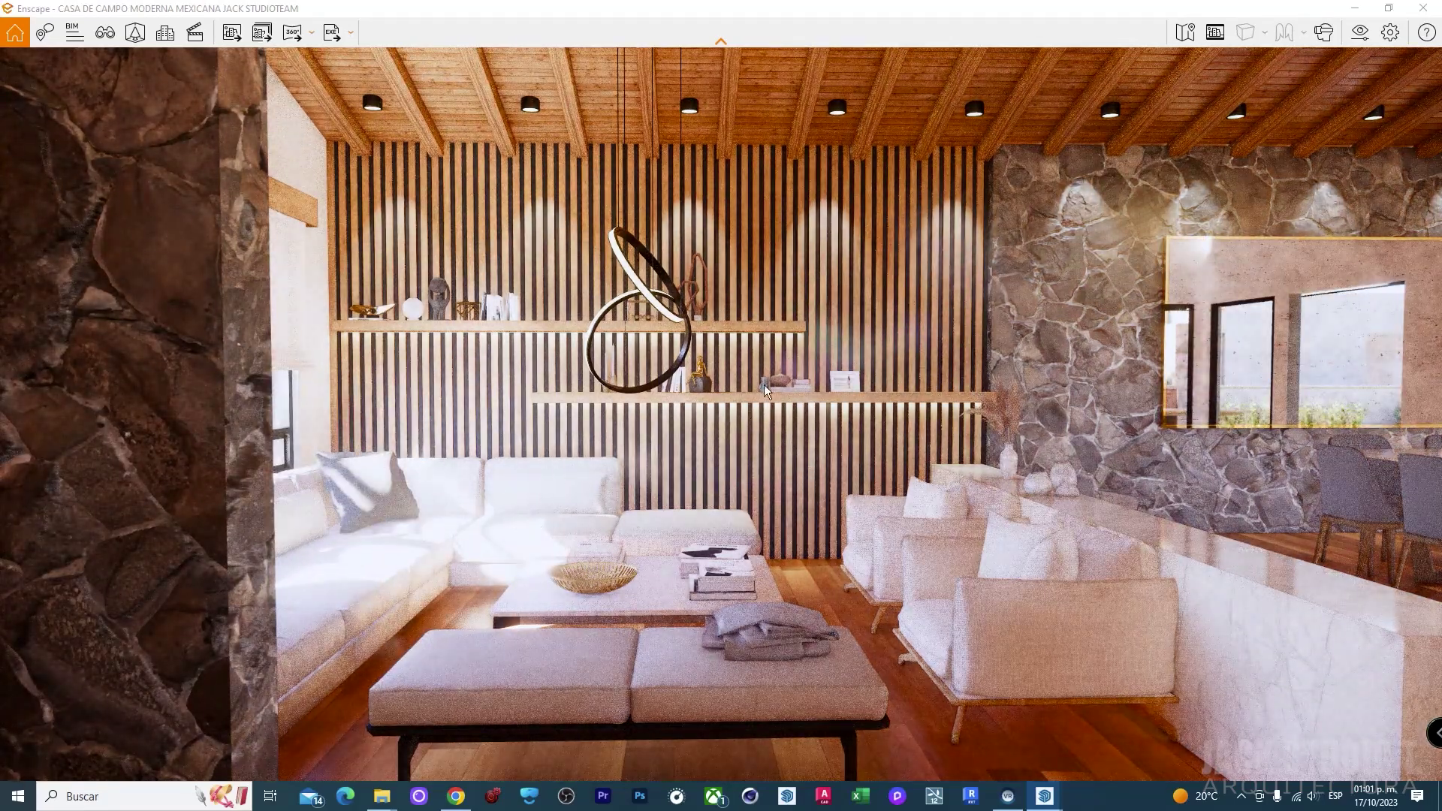
Lower Enscape's exposure from 59 % to 47 % in Visual Settings, then open the Video Editor
click(1352, 45)
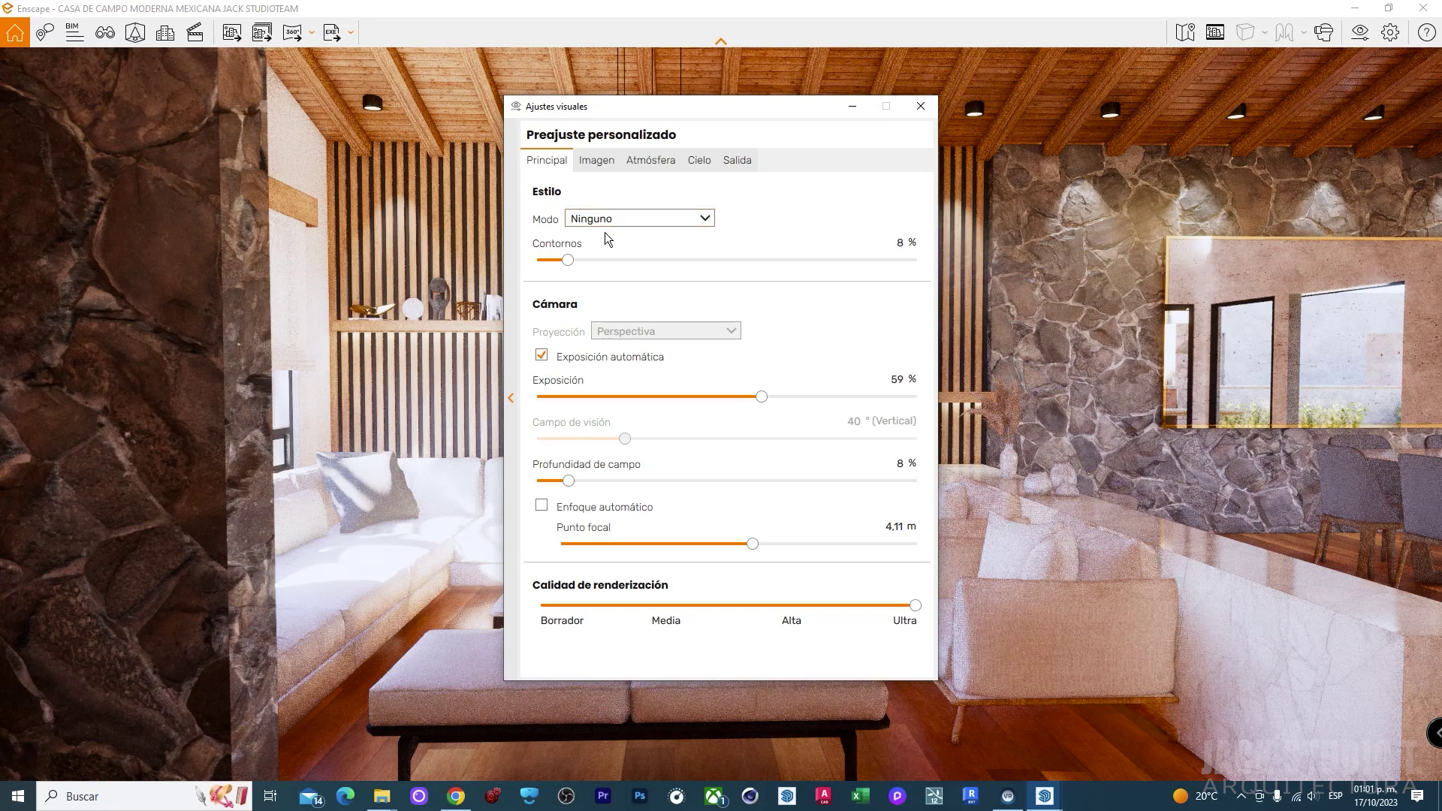
drag(761, 399, 714, 393)
click(921, 107)
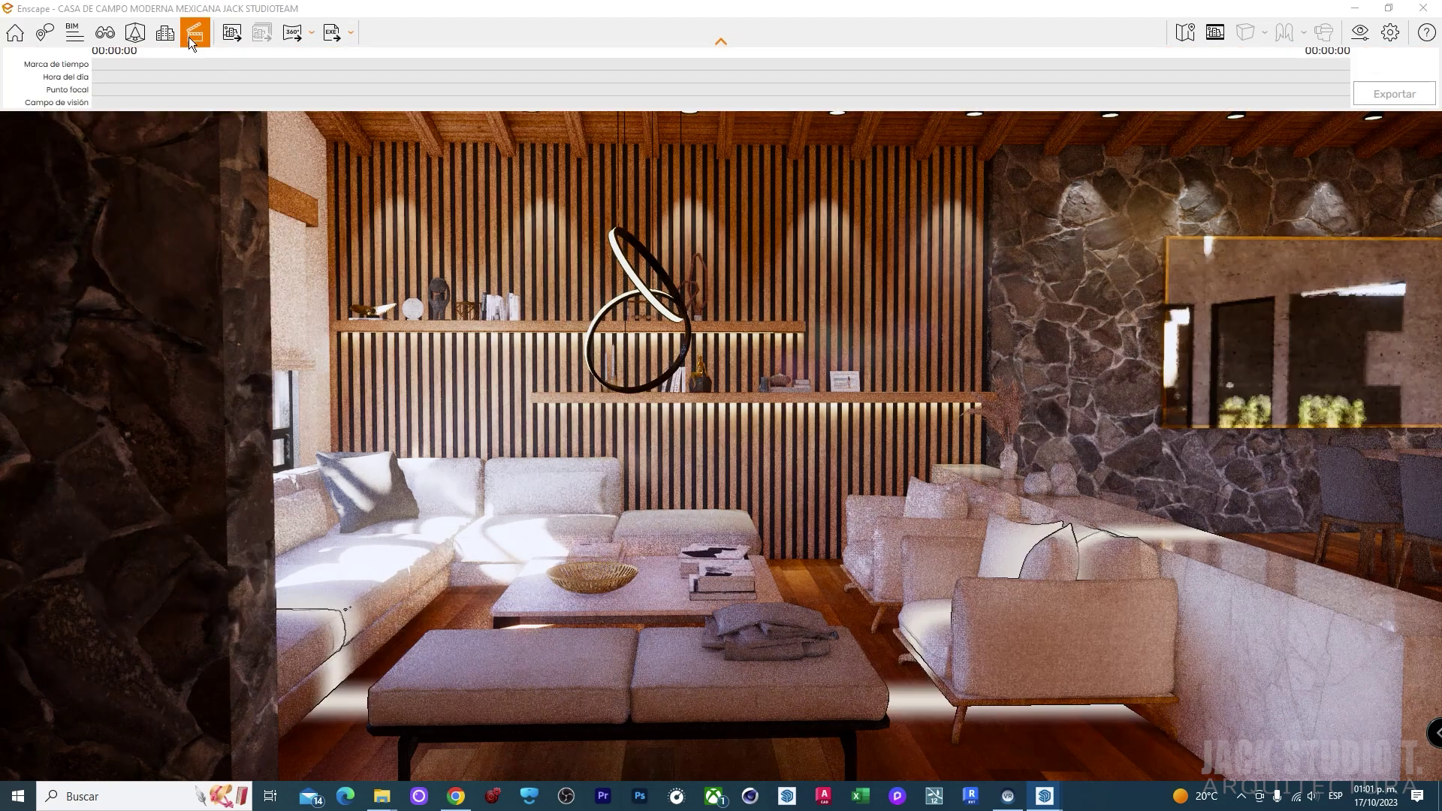
click(187, 37)
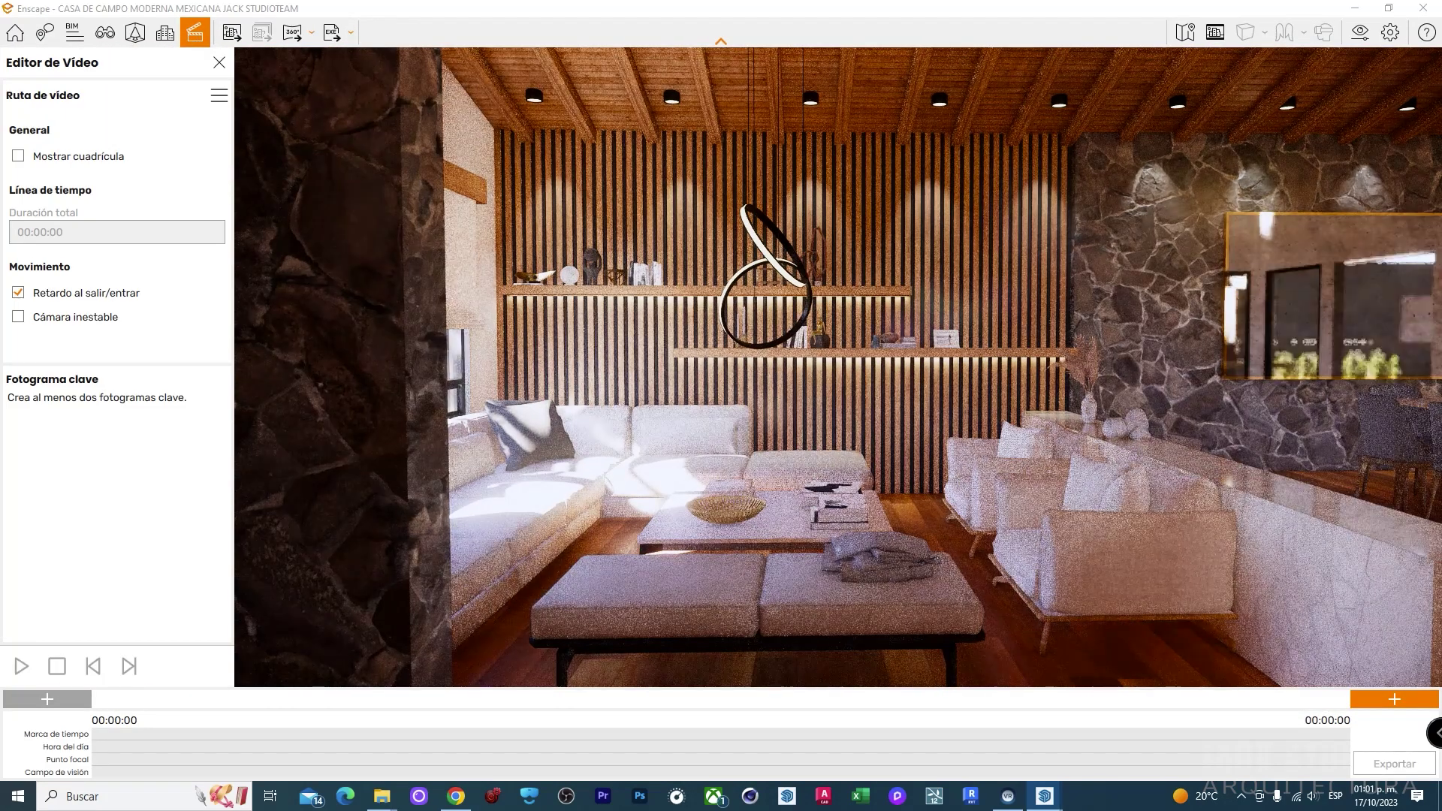
Move the camera forward and left, then add the first keyframe of the camera path
right_click(691, 497)
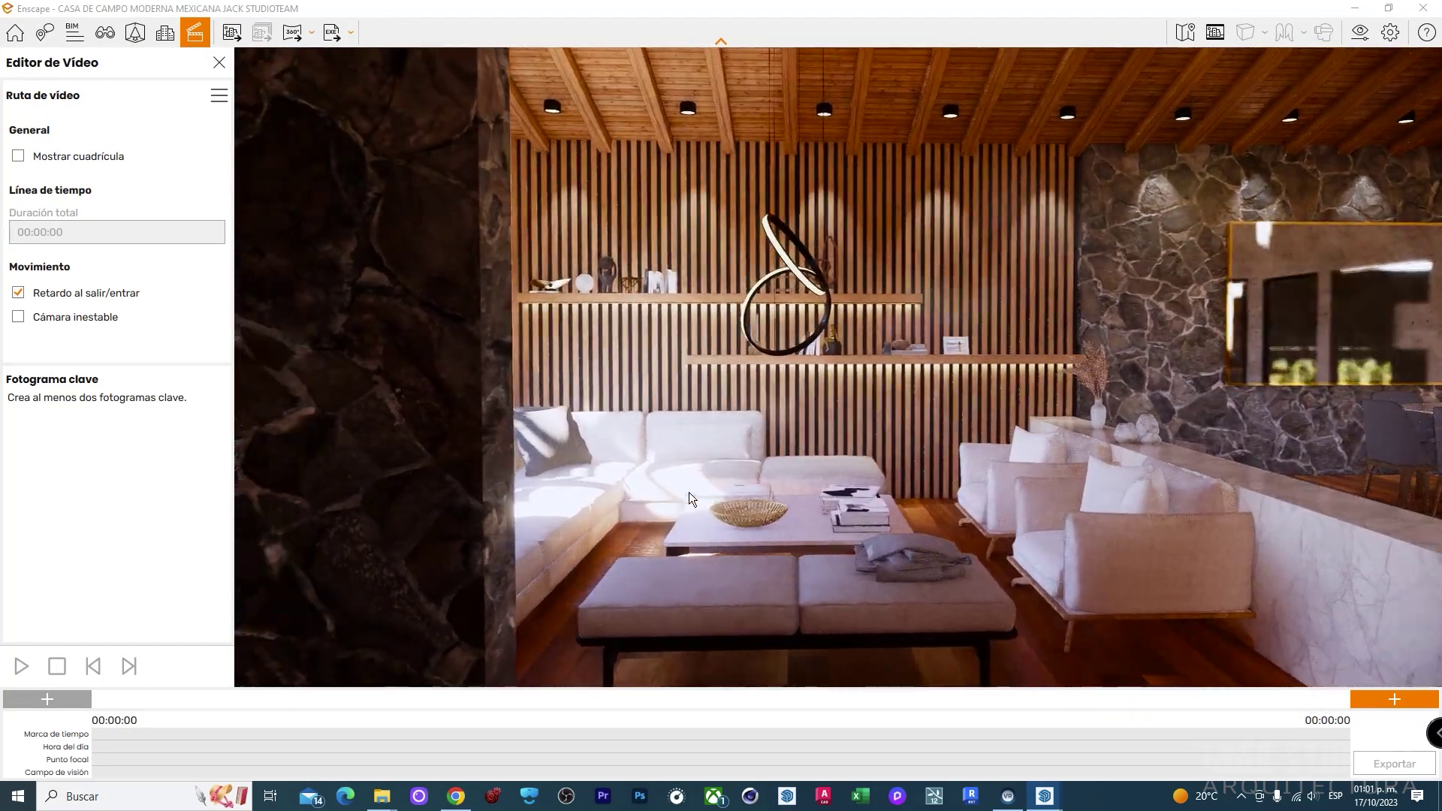
key(w)
key(a)
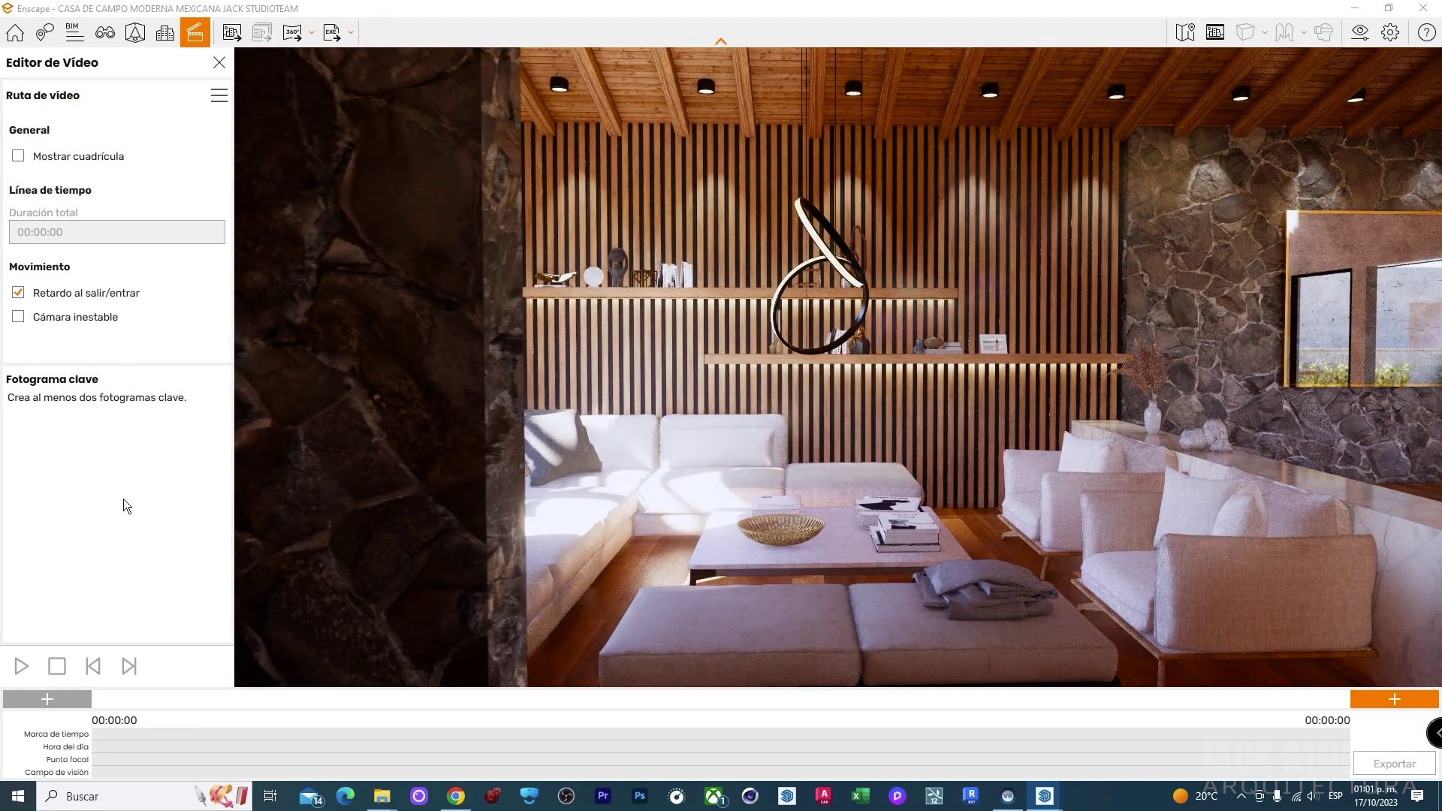
click(65, 700)
Slide the camera right past the dining table, raise it slightly, and angle toward the windows
key(d)
key(d)
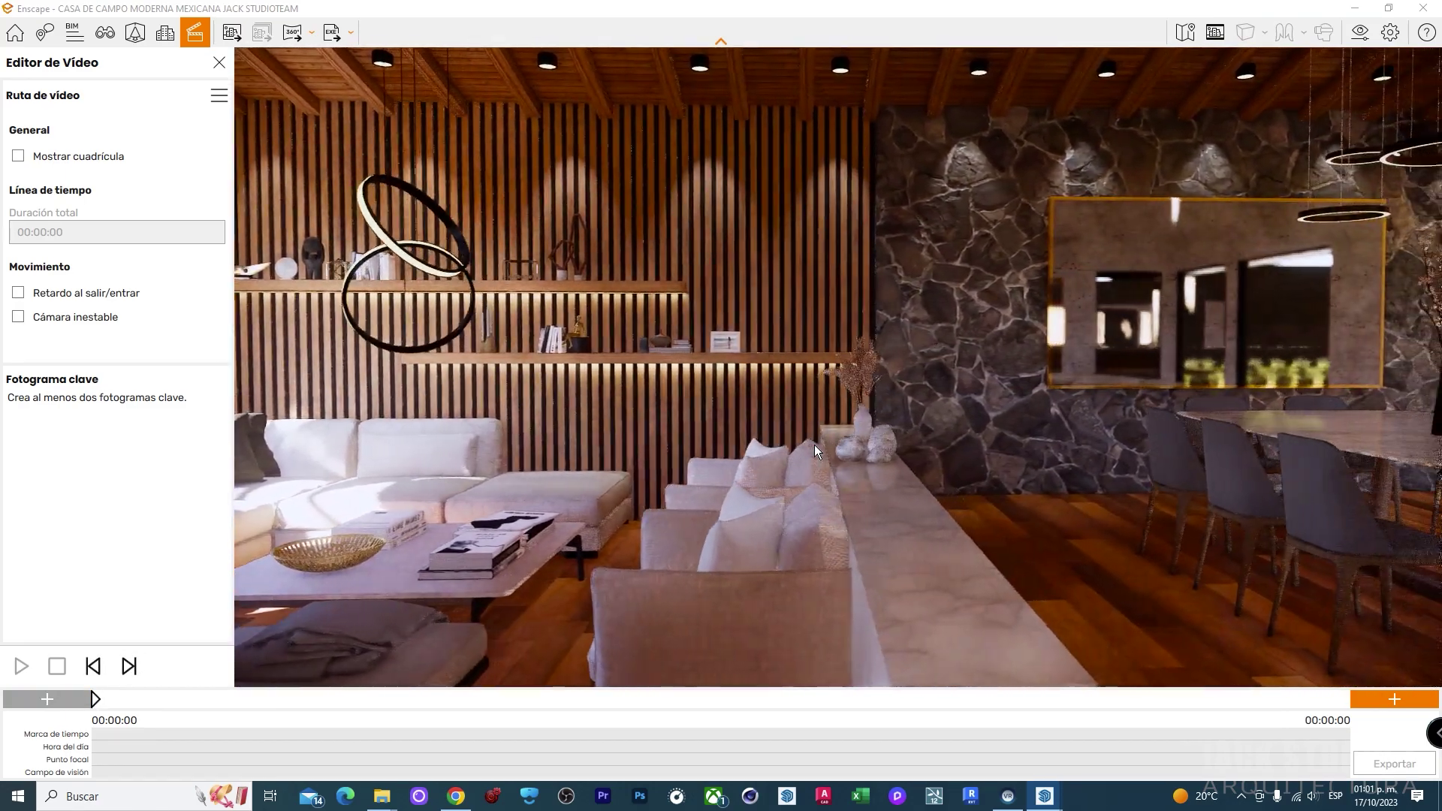
key(d)
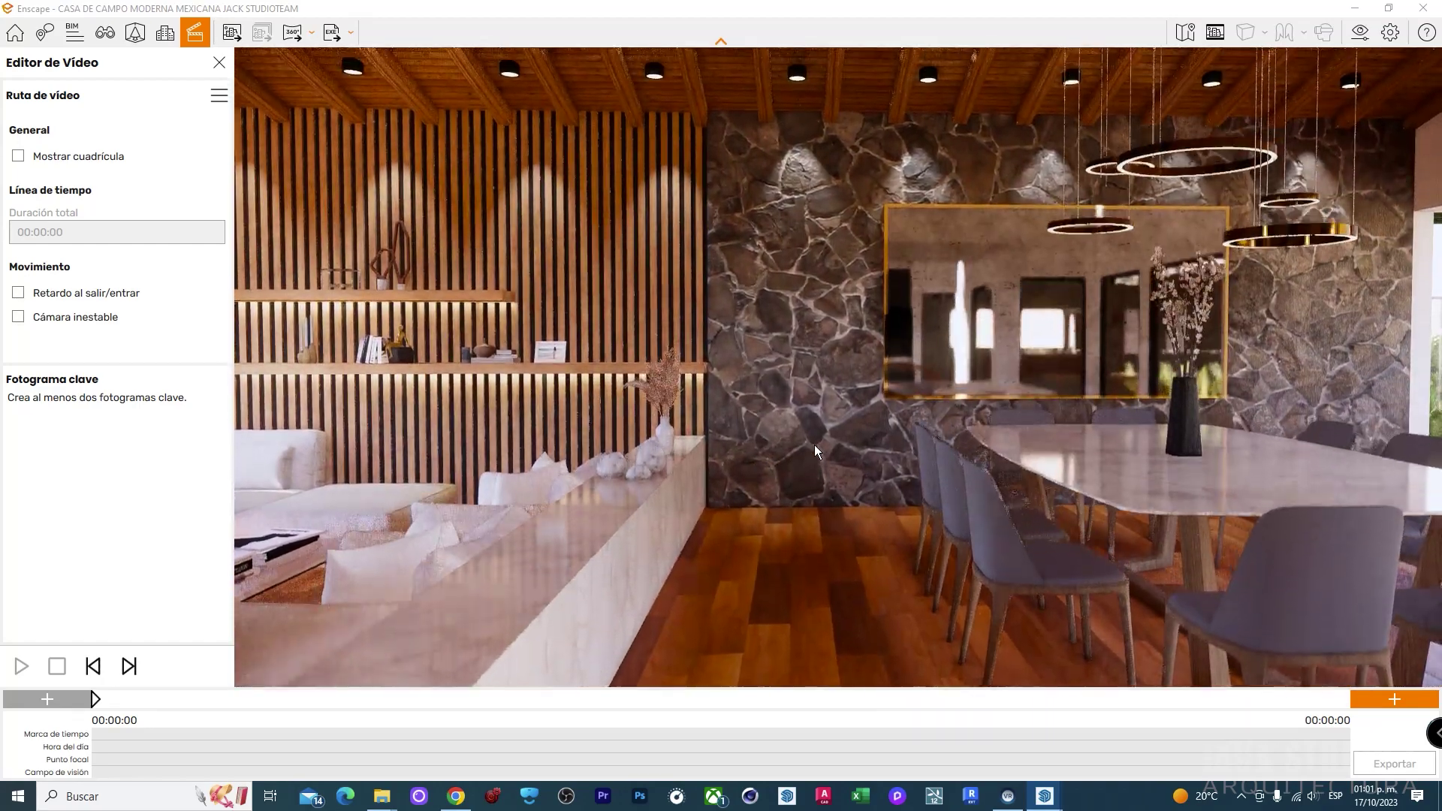
key(d)
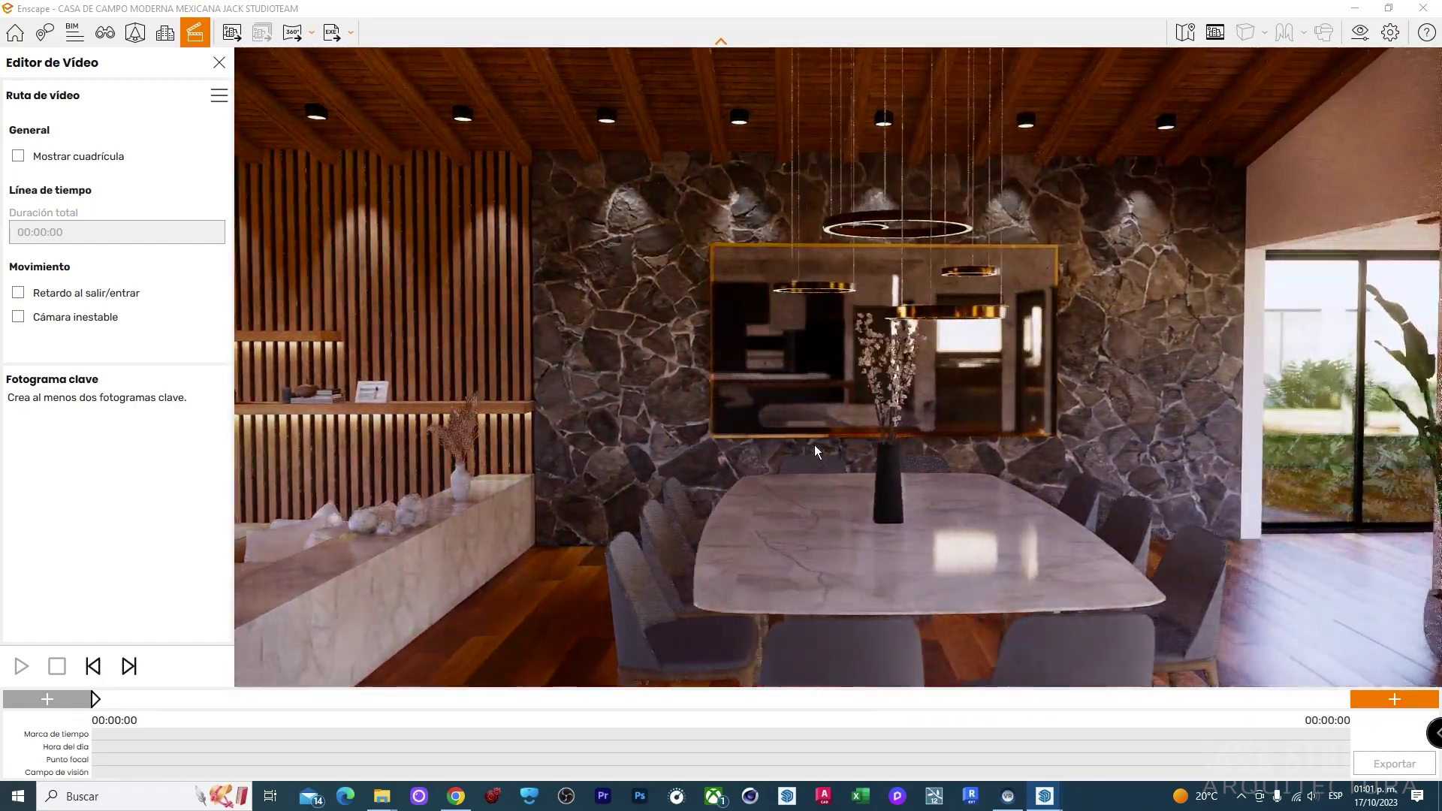
key(d)
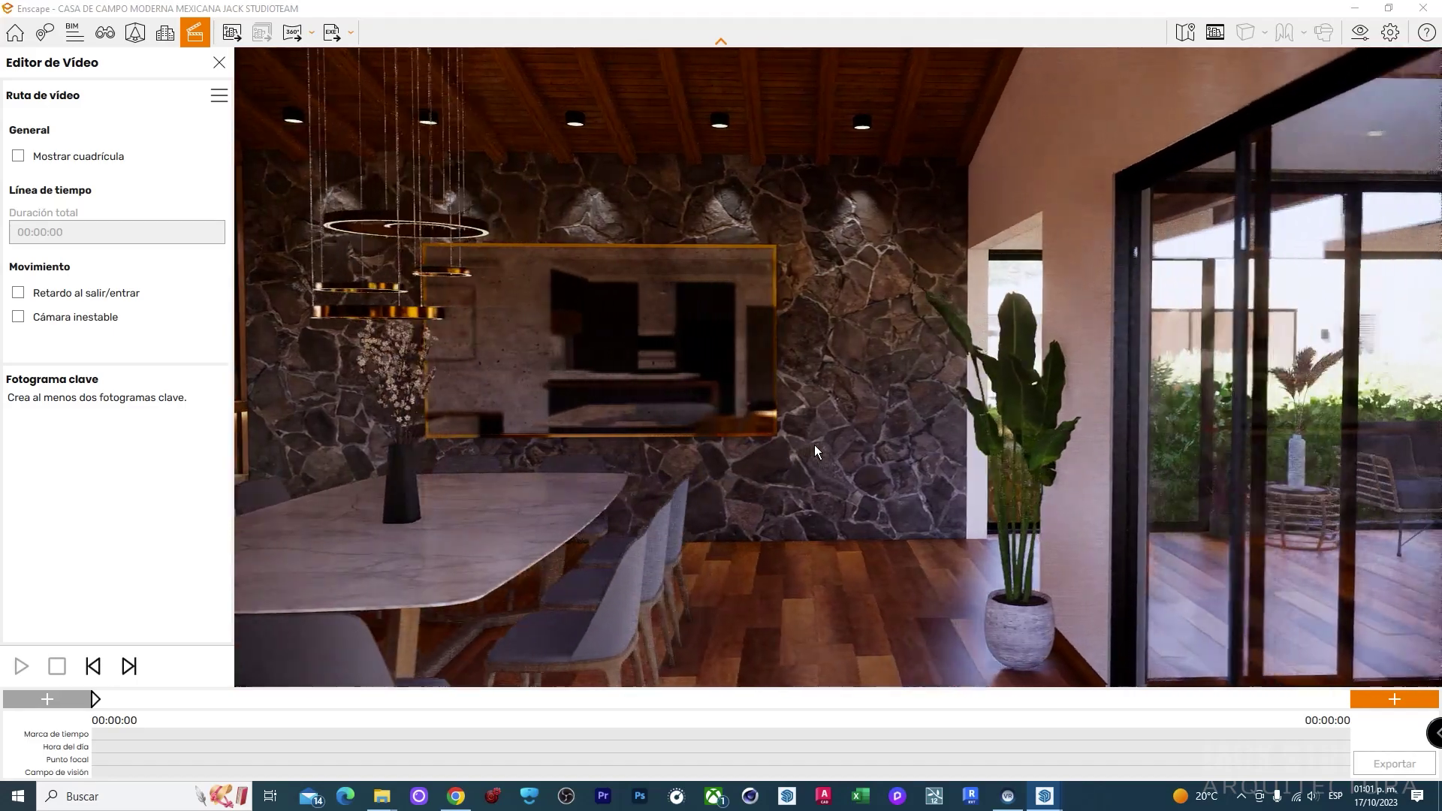
key(d)
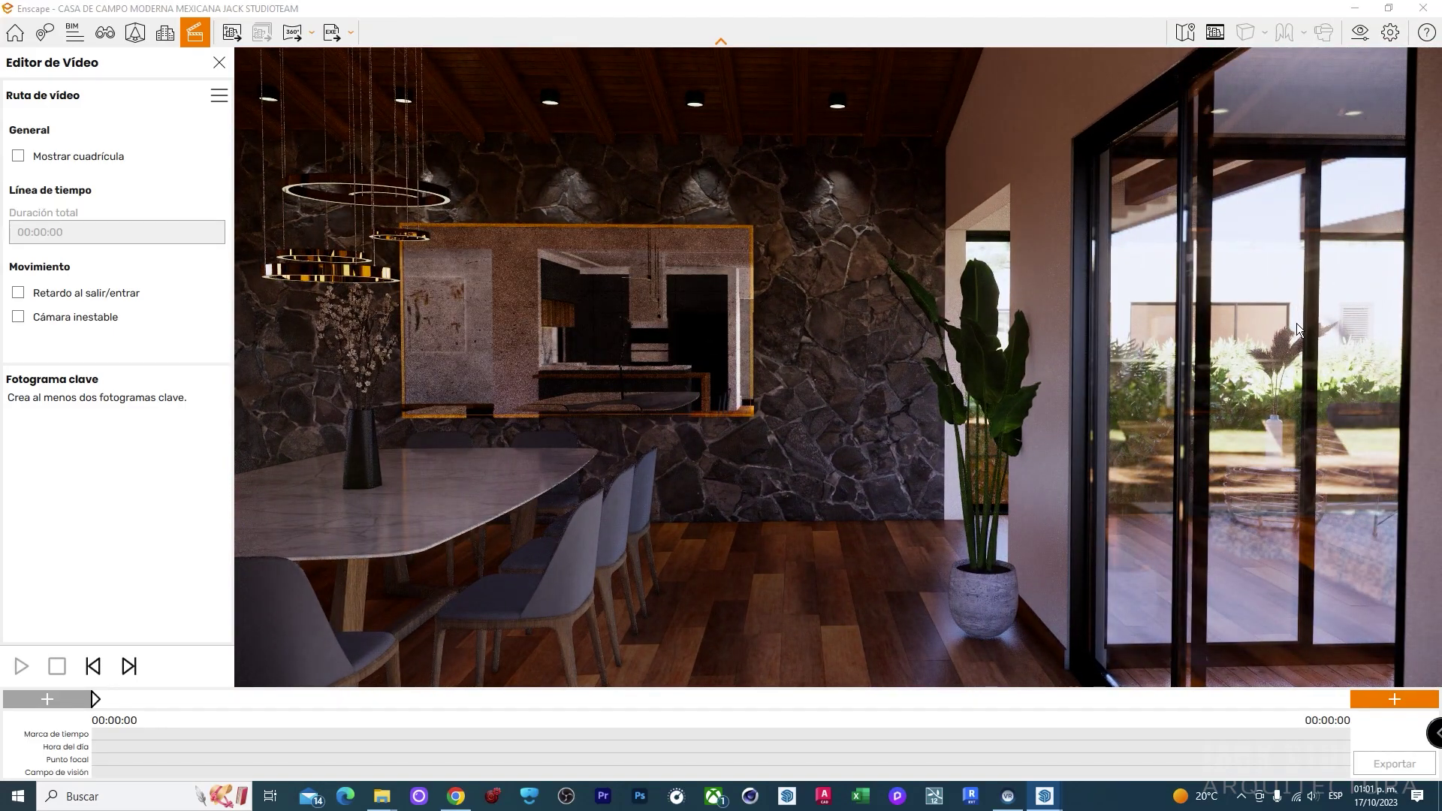
key(q)
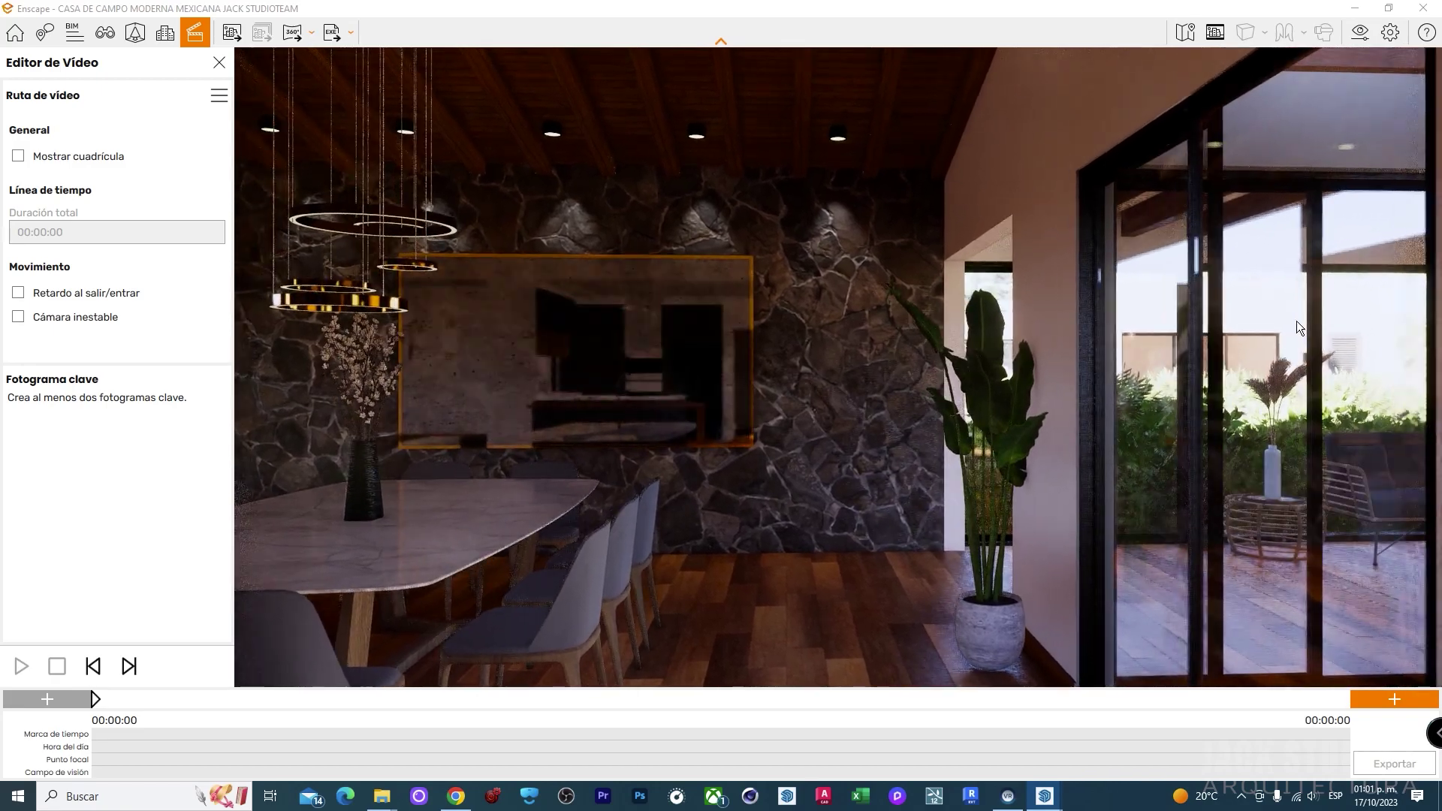
middle_drag(1165, 379, 1141, 379)
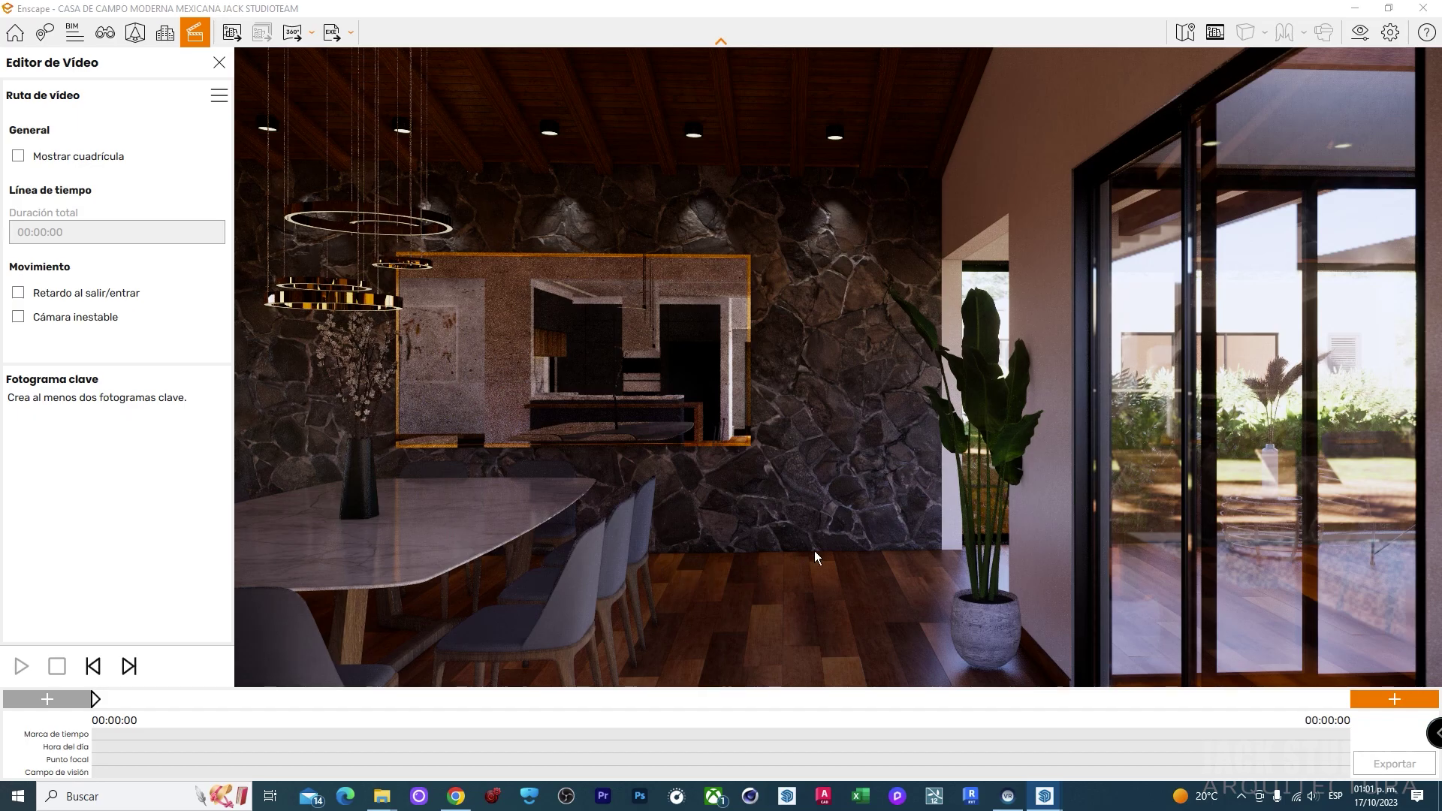
Add a second keyframe and set the walkthrough's total duration to 00:00:14
click(1387, 702)
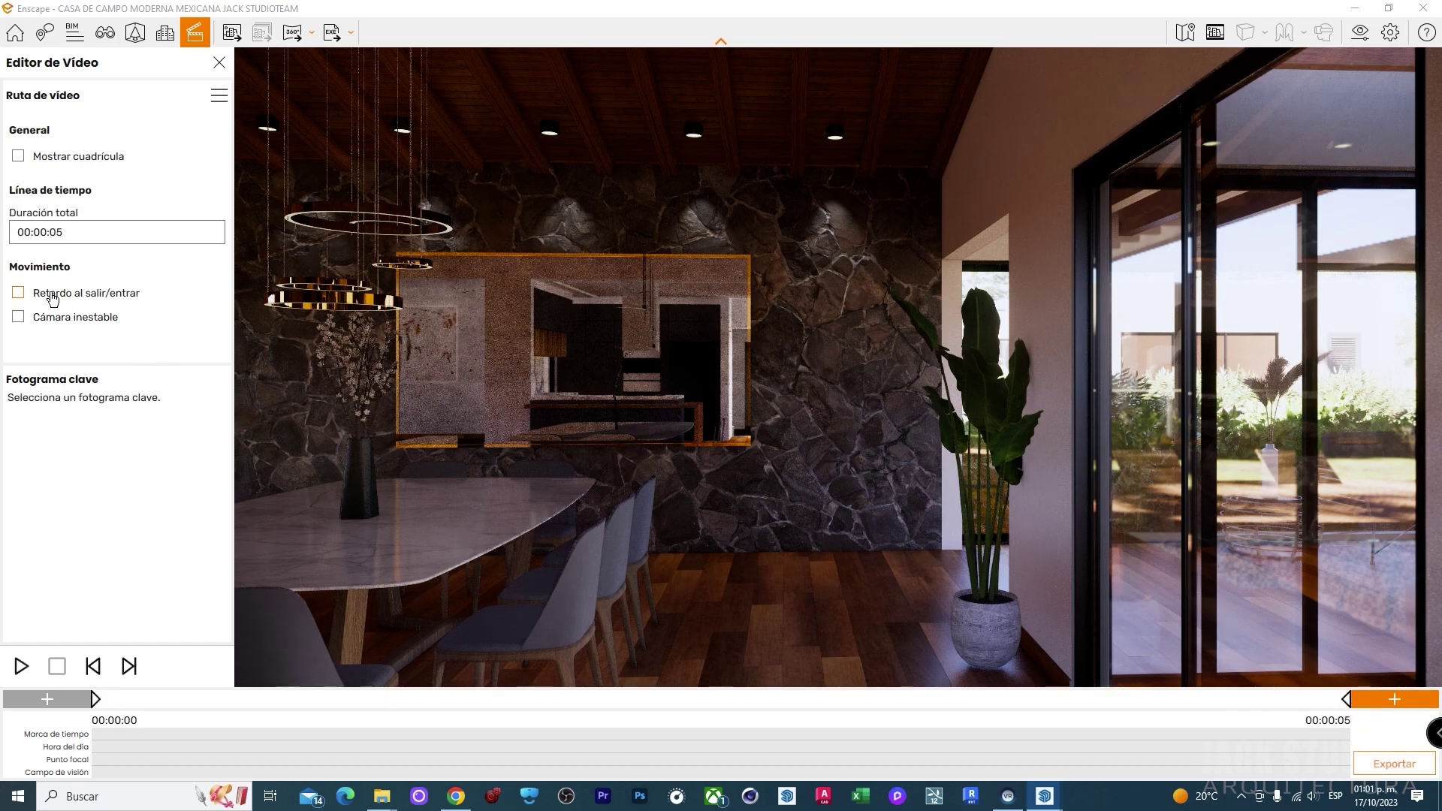
click(70, 237)
click(208, 289)
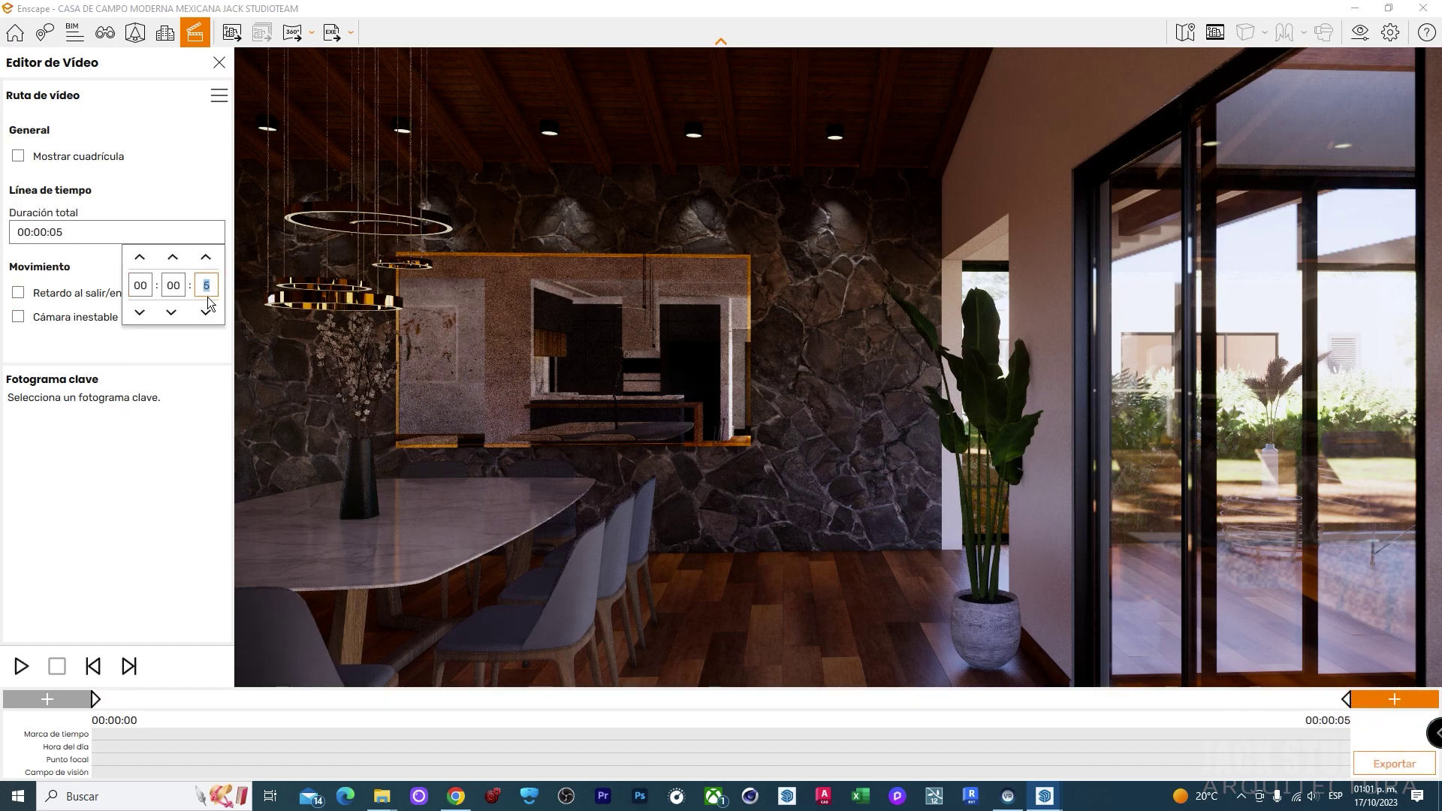
text(4)
key(Tab)
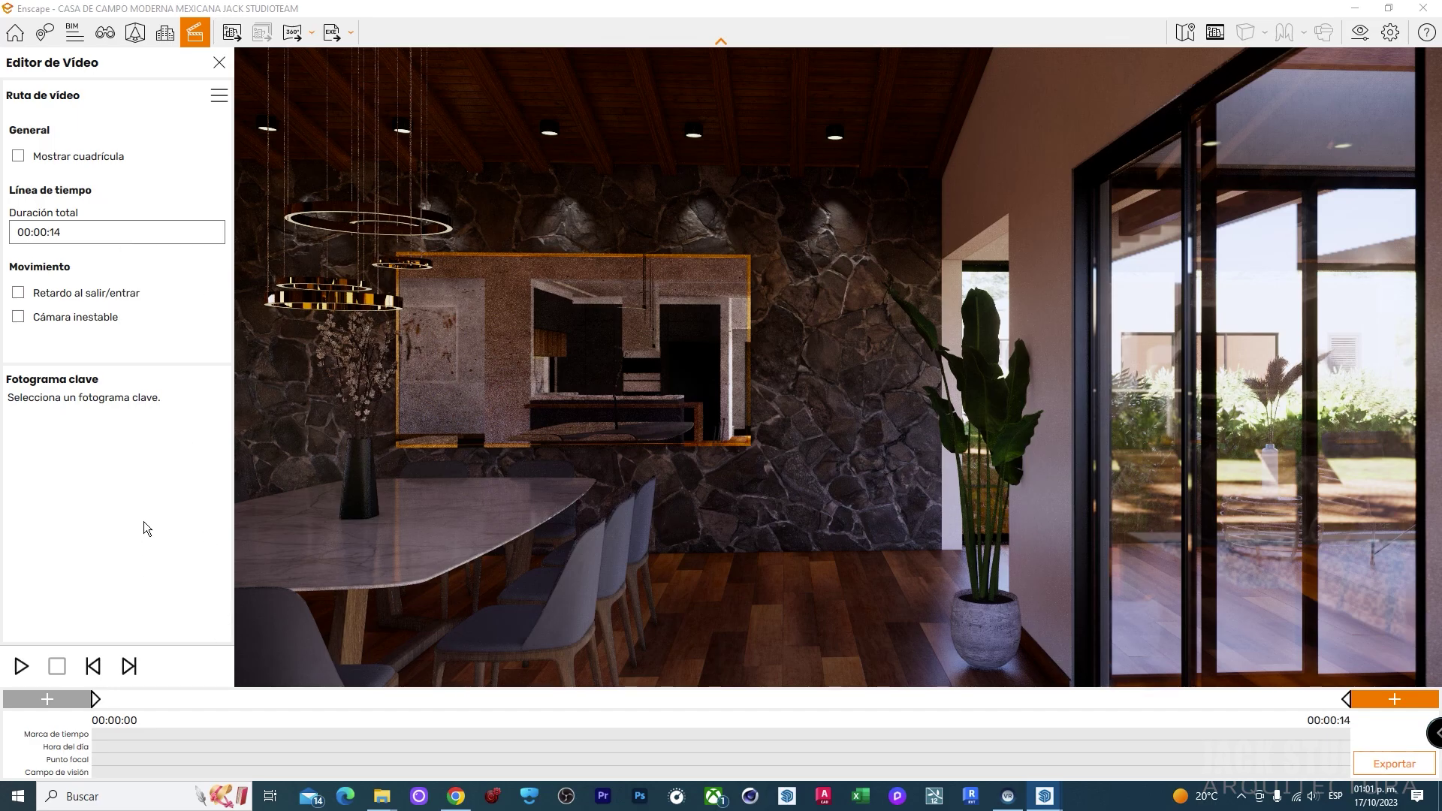
Verify the visual settings output reads Ultra HD 3840 × 2160 at 60 fps
click(1360, 33)
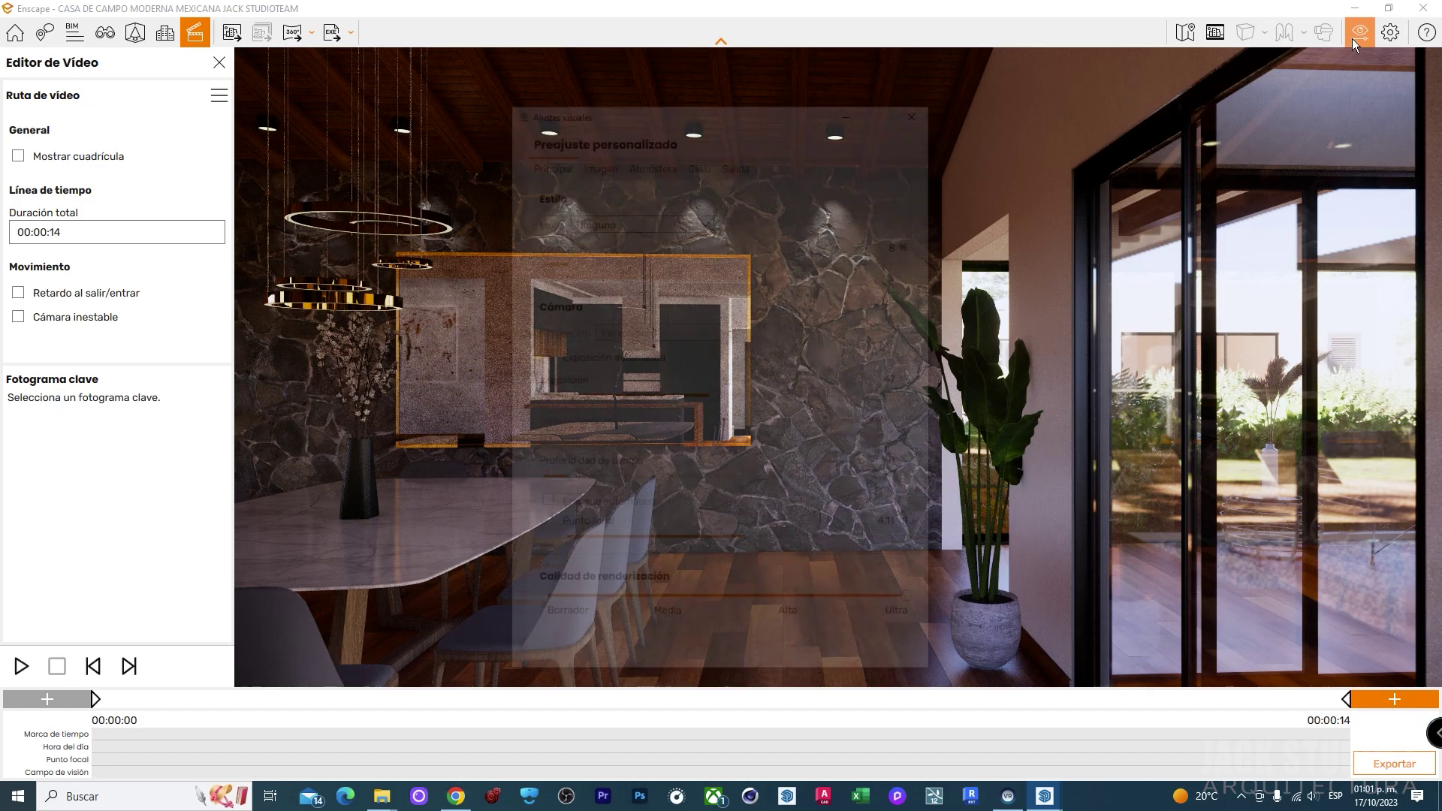
click(738, 161)
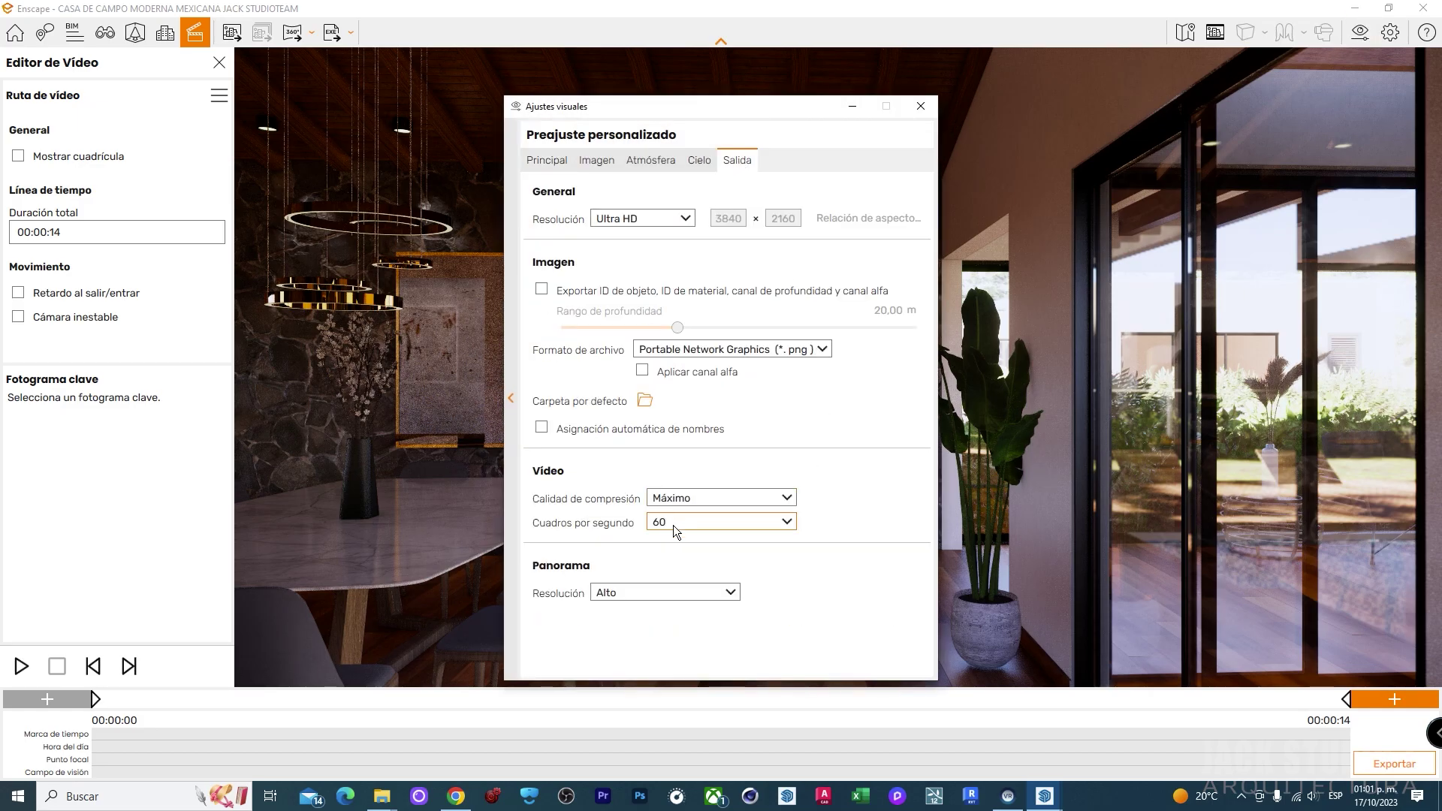
click(675, 219)
click(553, 160)
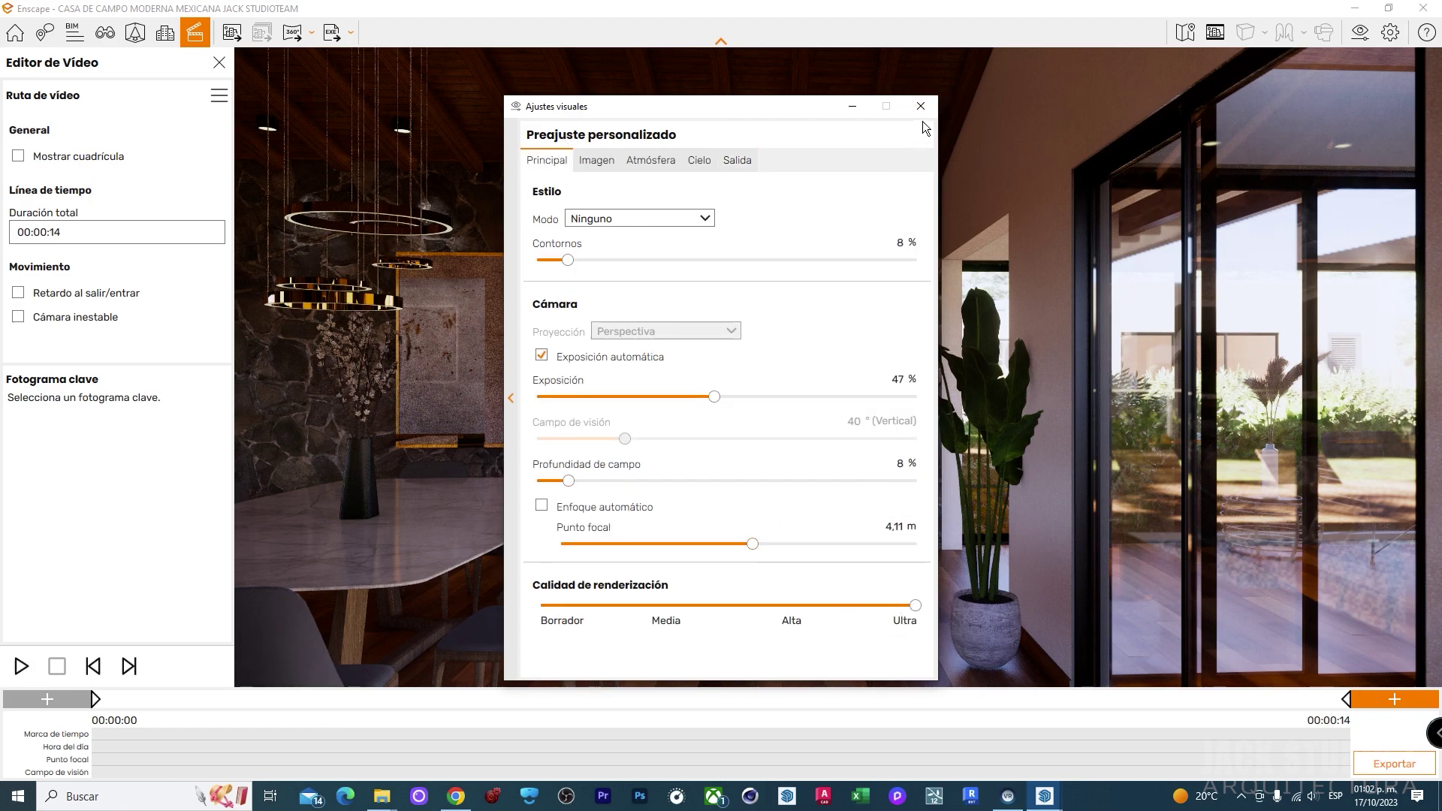
click(920, 106)
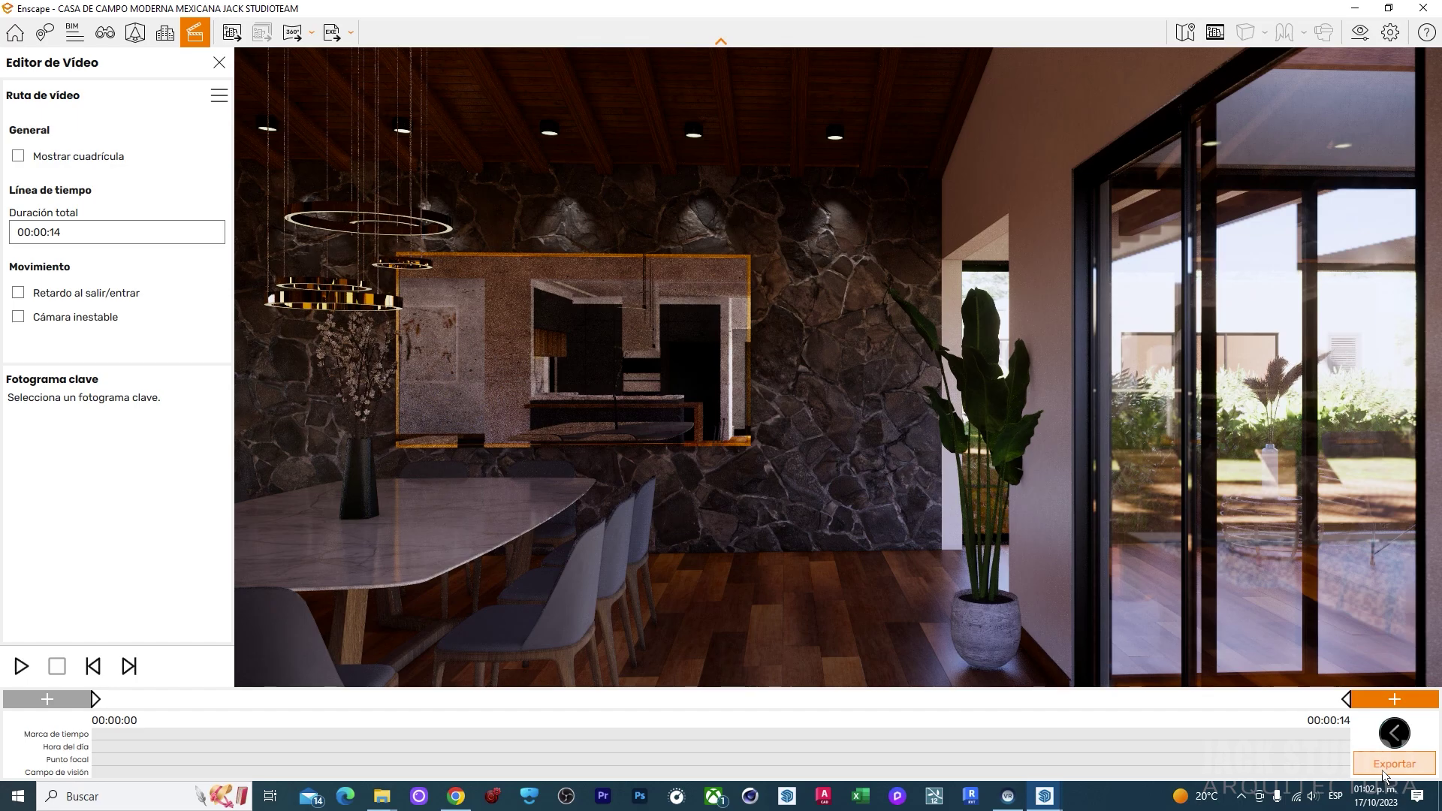
Start exporting the video as RECORRIDO4K60 ENSCAPE 35 14 SEG.mp4, then cancel the render
click(1385, 772)
click(831, 449)
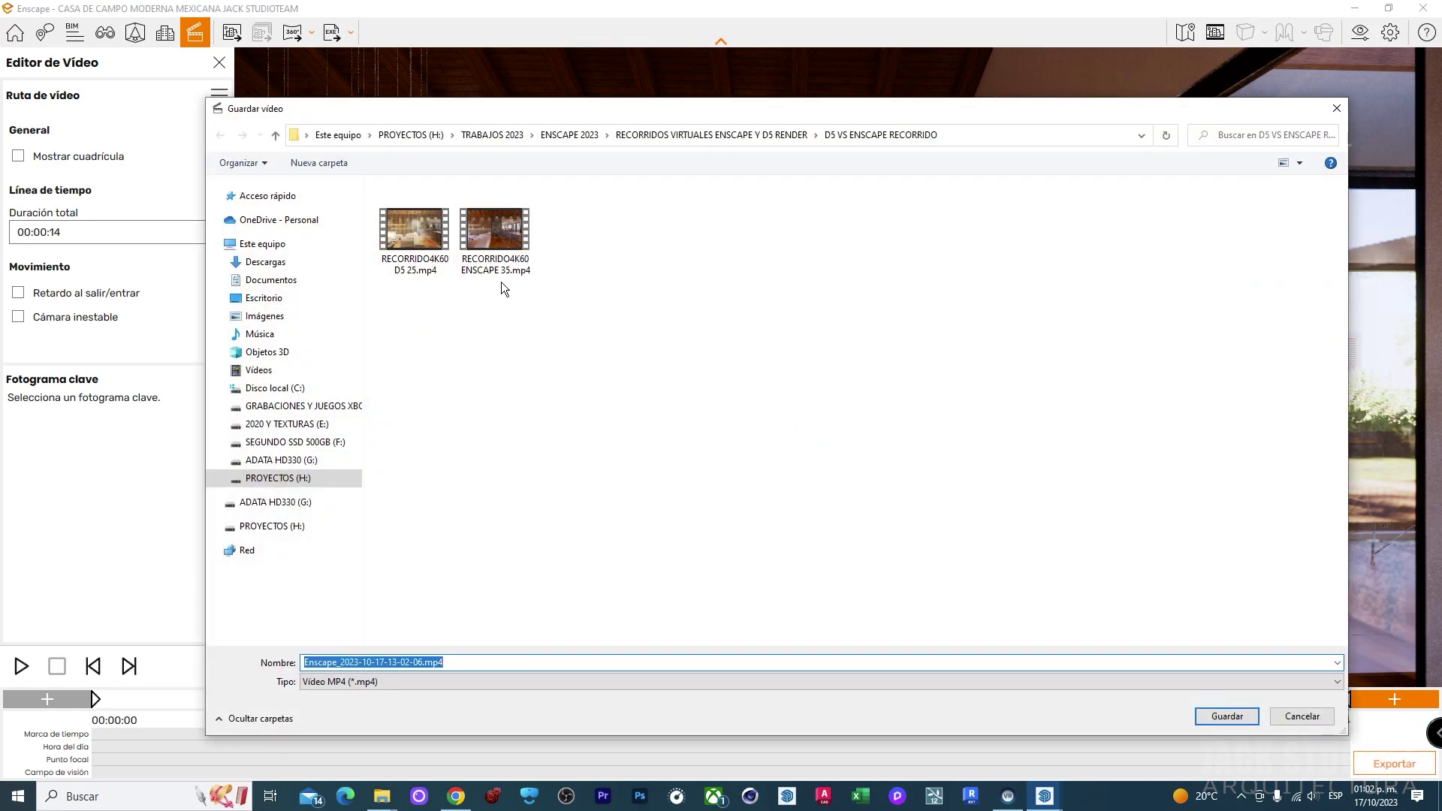
click(496, 248)
click(469, 661)
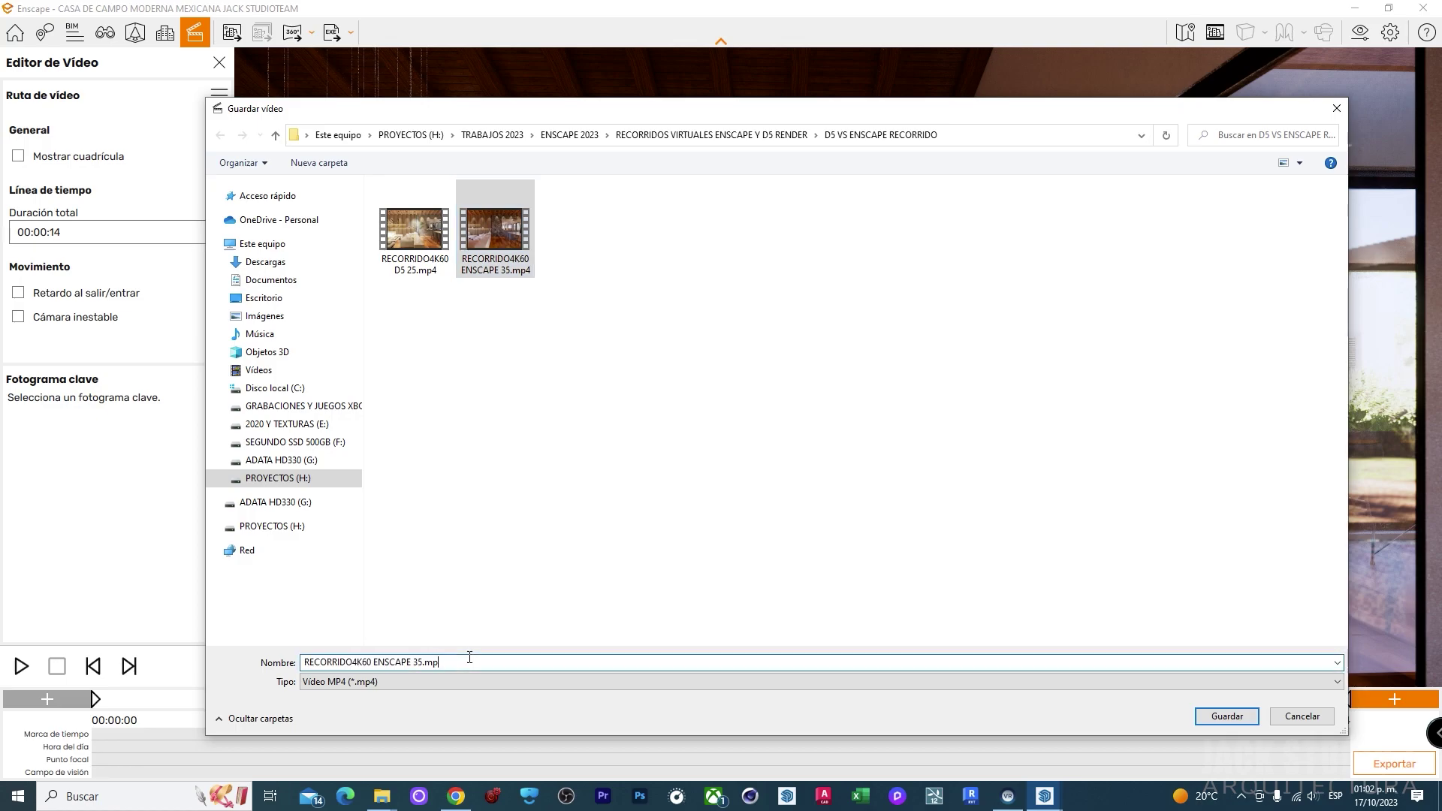
key(BackSpace)
key(BackSpace)
key(BackSpace)
text(14 SEG)
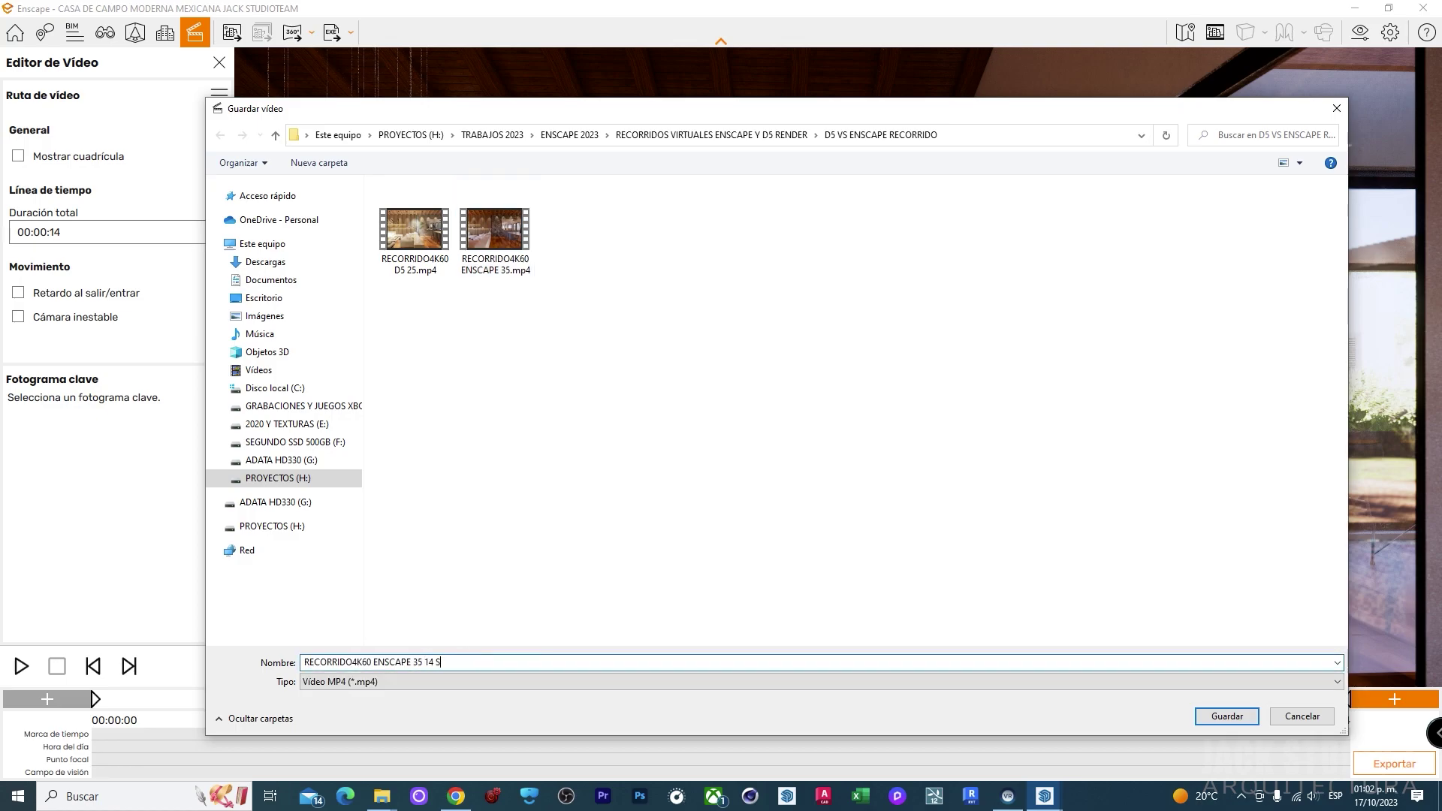
click(1217, 720)
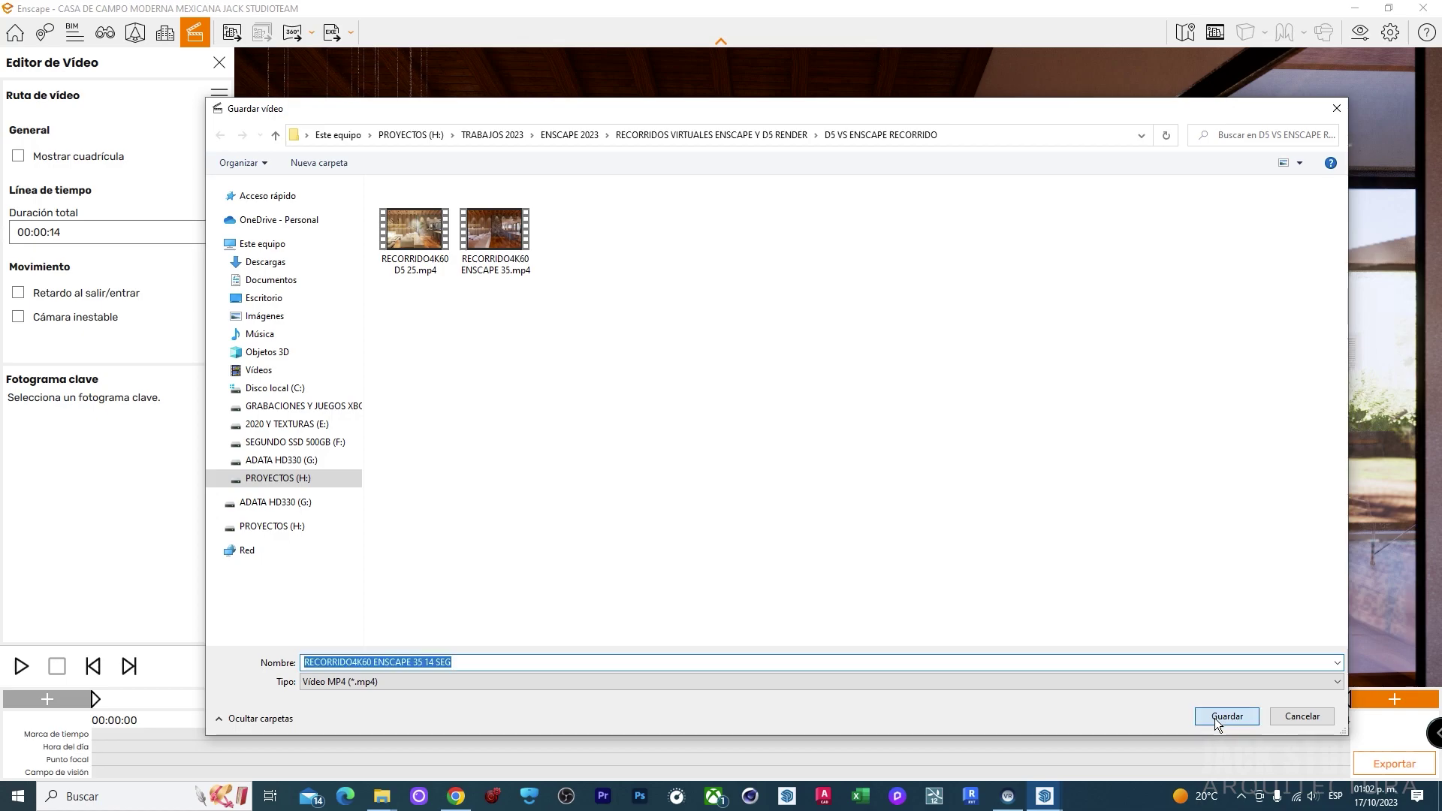
click(1215, 718)
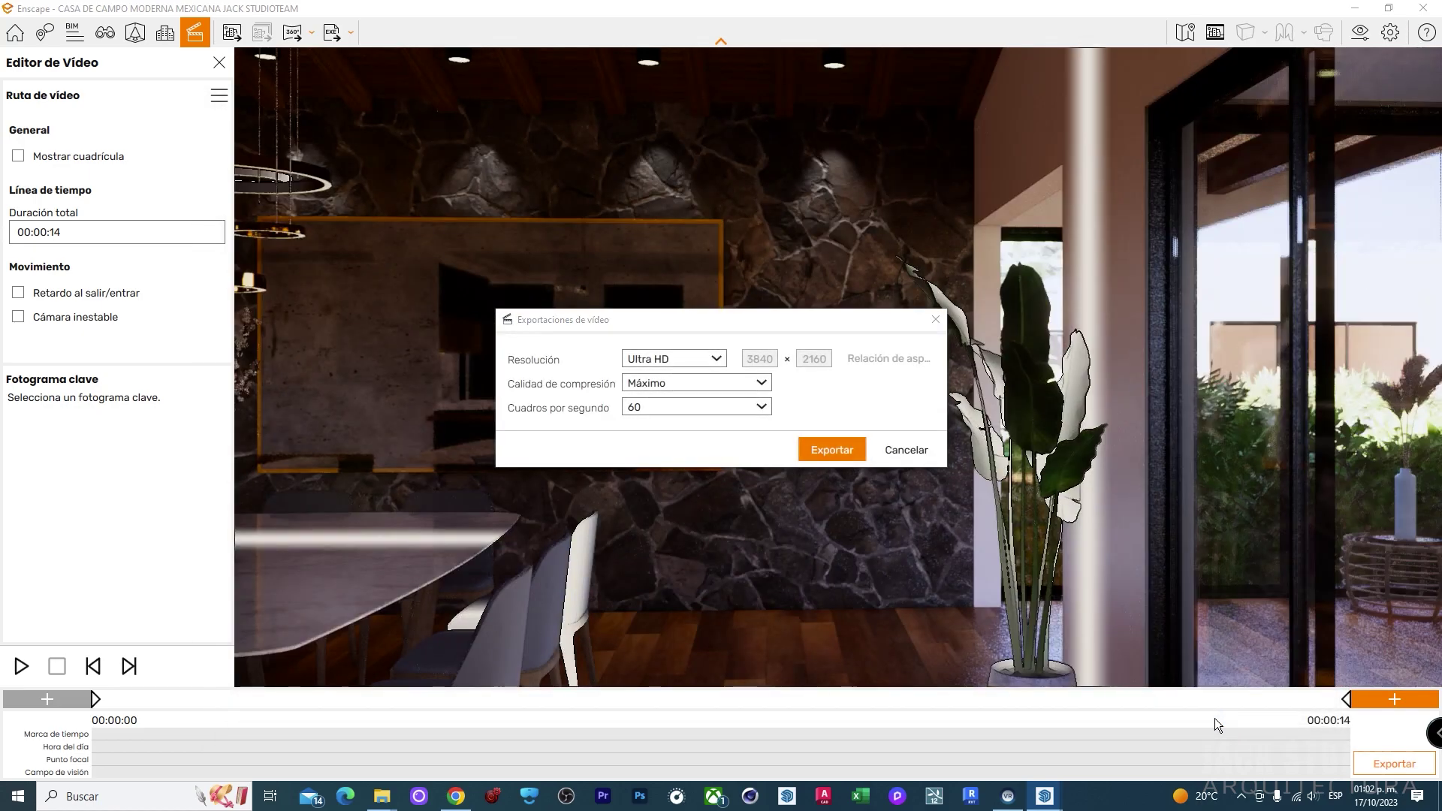
key(Return)
click(822, 434)
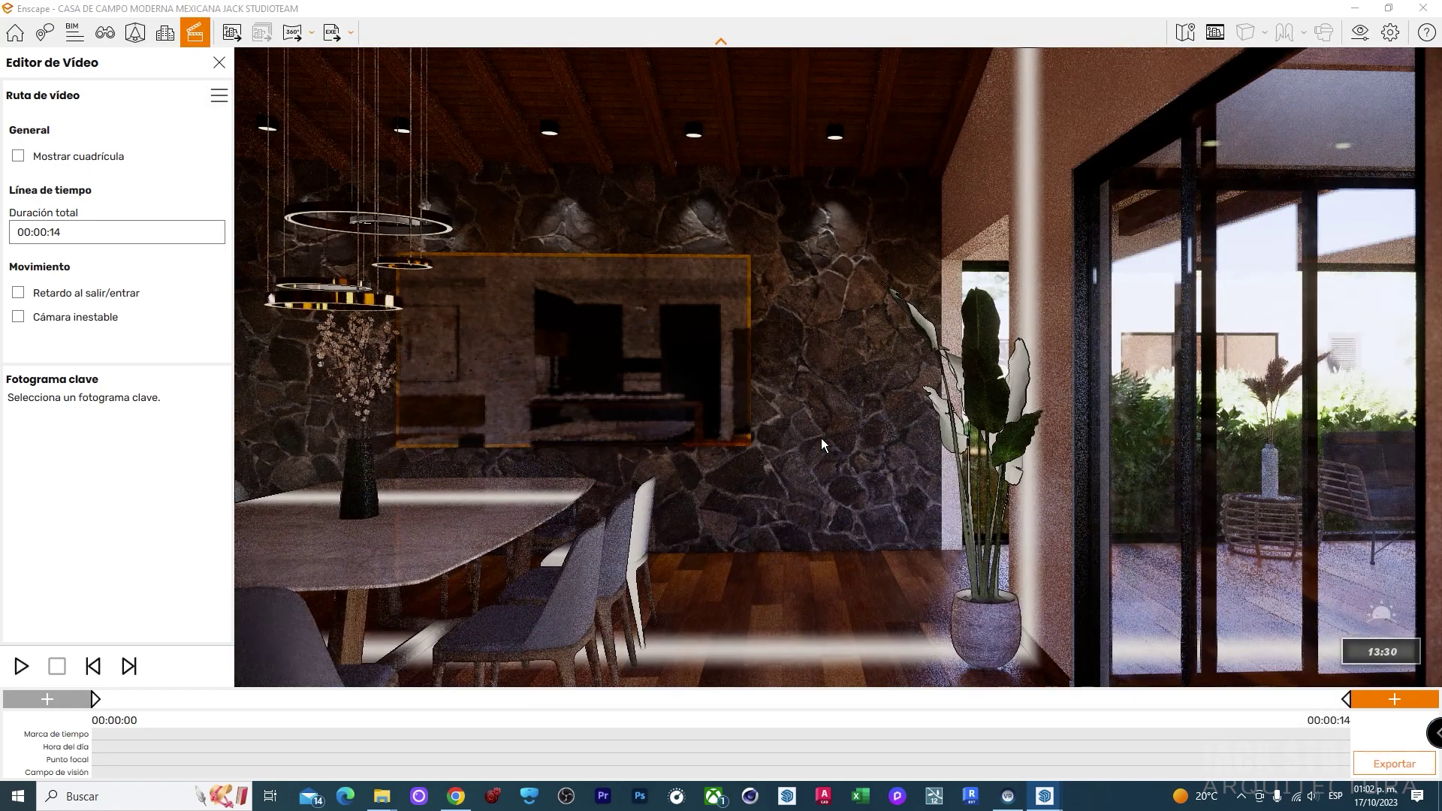
At the first keyframe, set depth of field to 6% and push the focal point farther
click(93, 673)
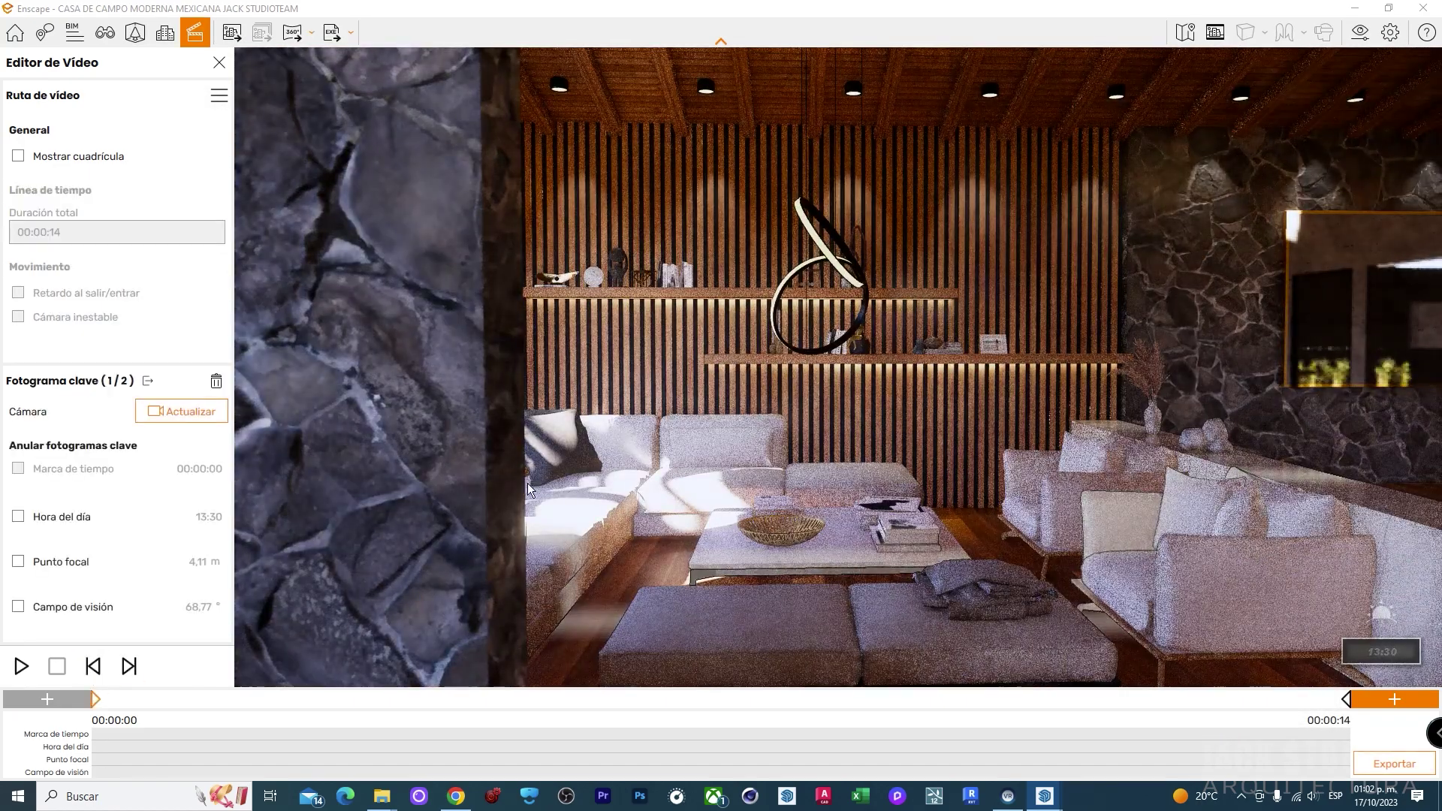
click(1360, 32)
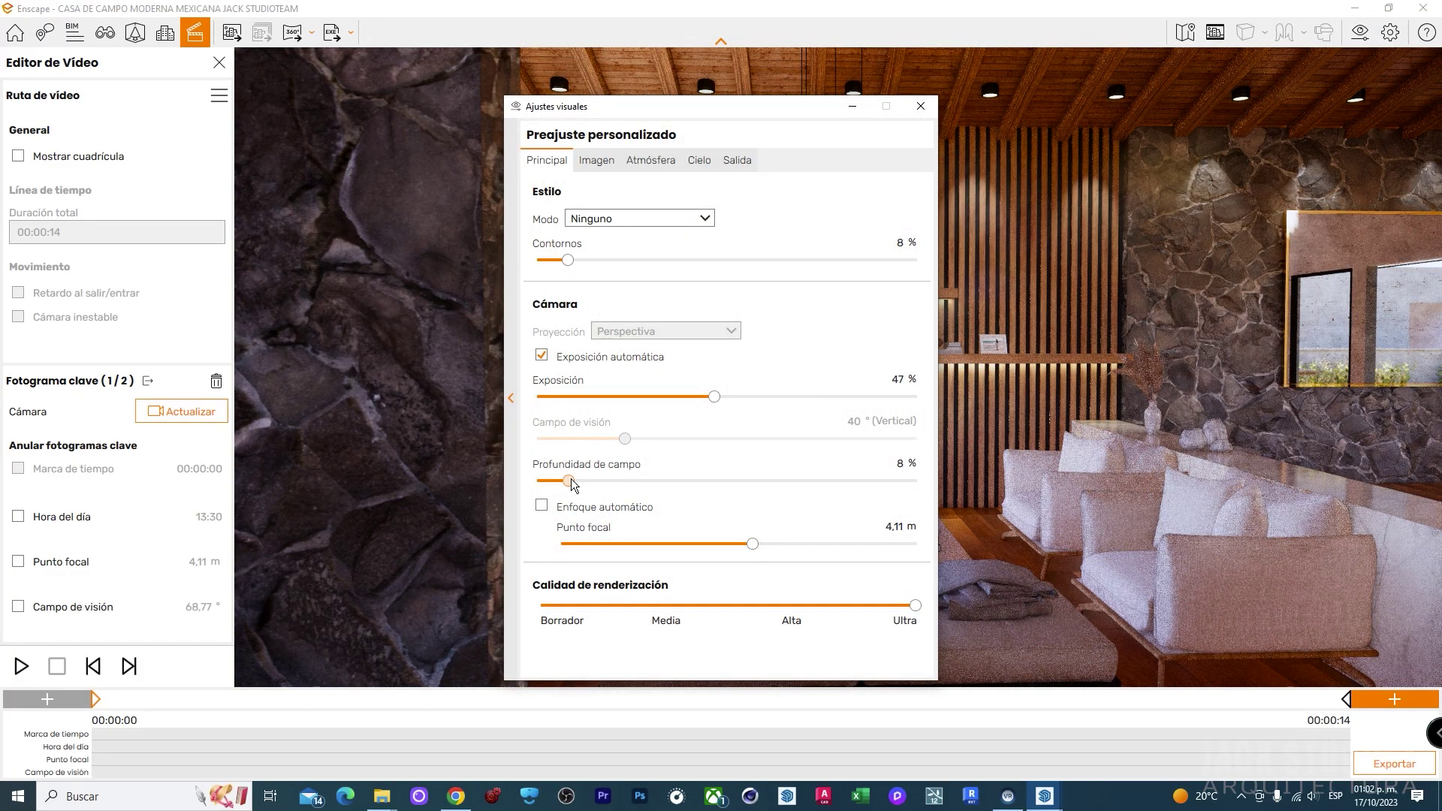
click(573, 481)
mouse_move(752, 543)
mouse_down()
mouse_move(730, 544)
mouse_move(772, 544)
mouse_up()
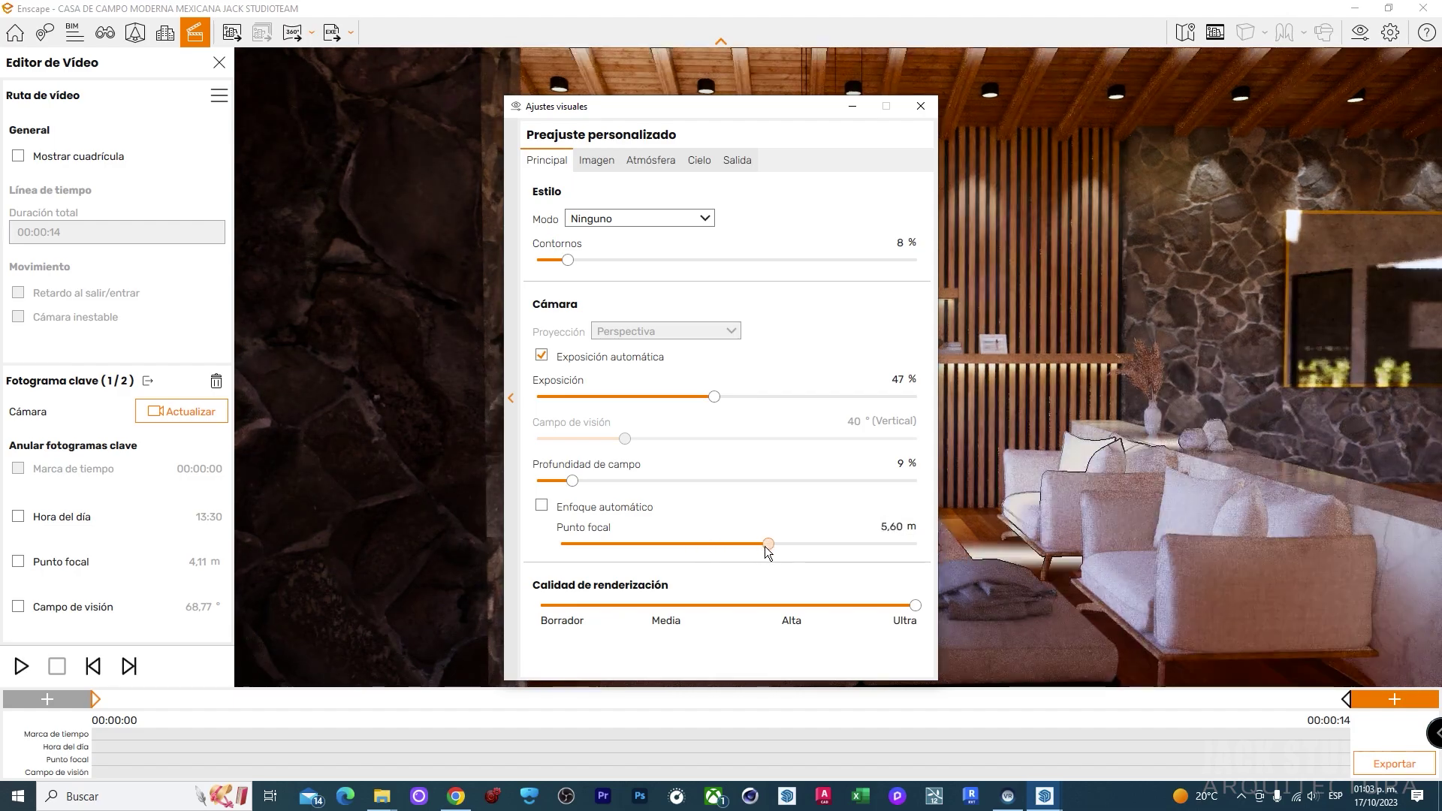
drag(572, 481, 560, 481)
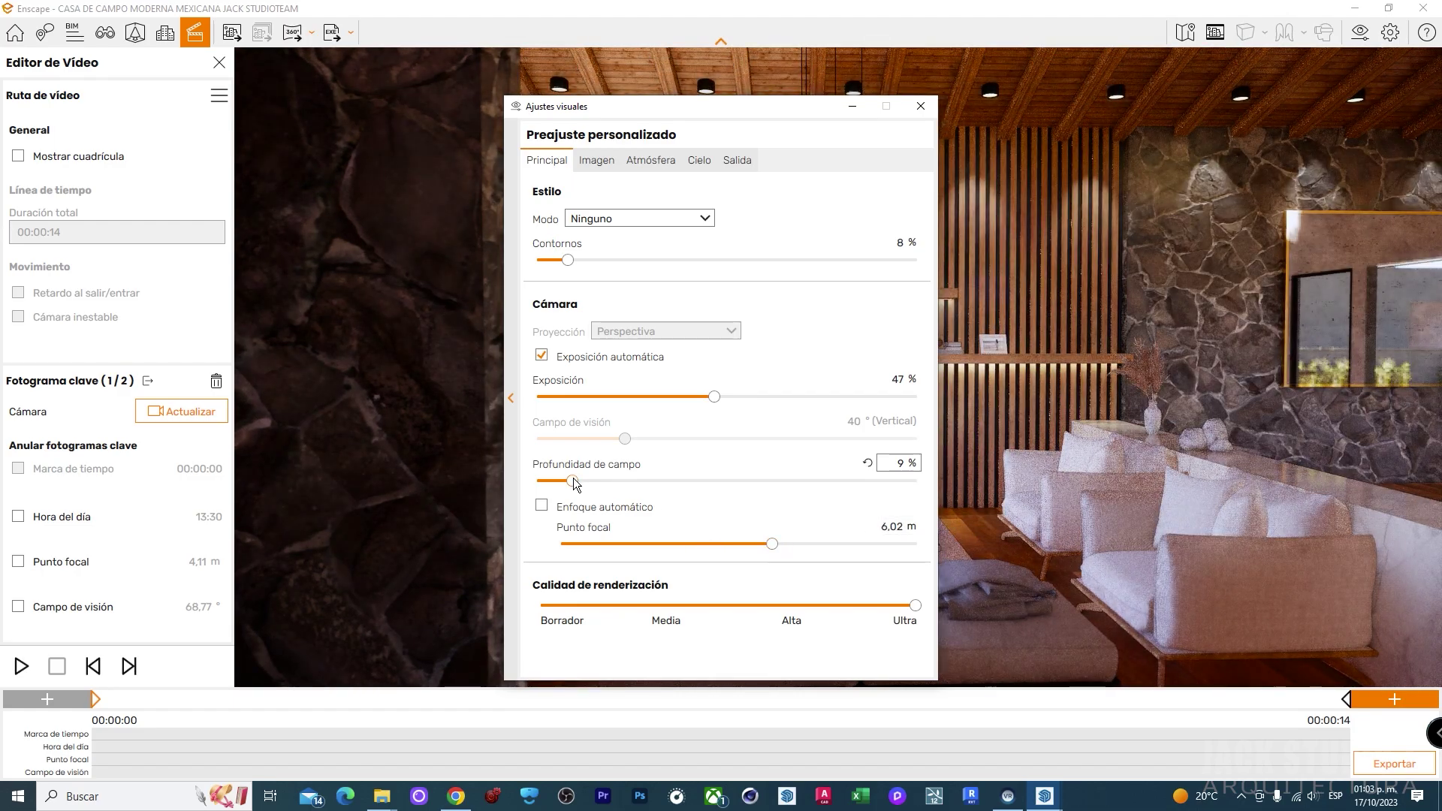
click(932, 110)
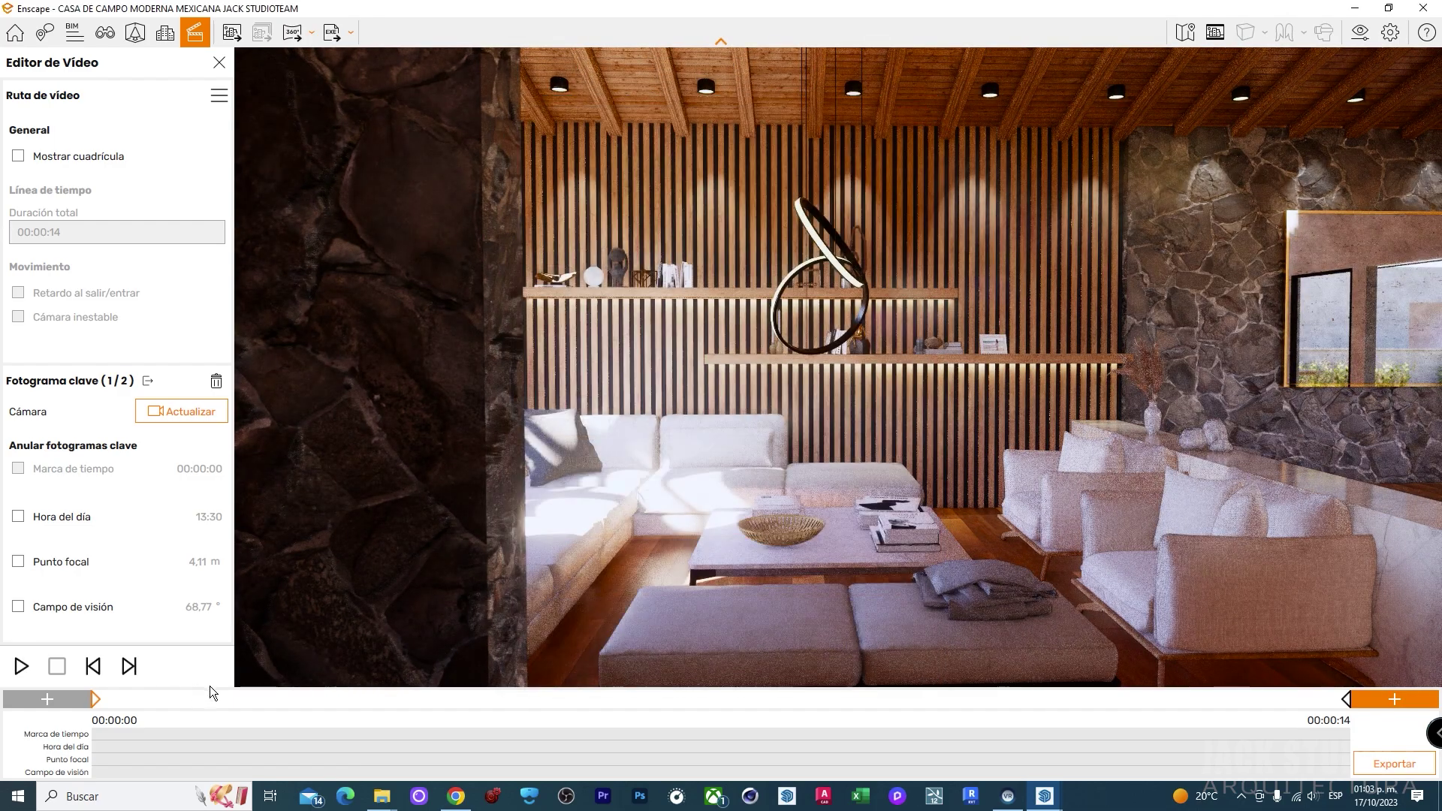
At the second keyframe, bring the focal point back to 5,60 m
click(128, 666)
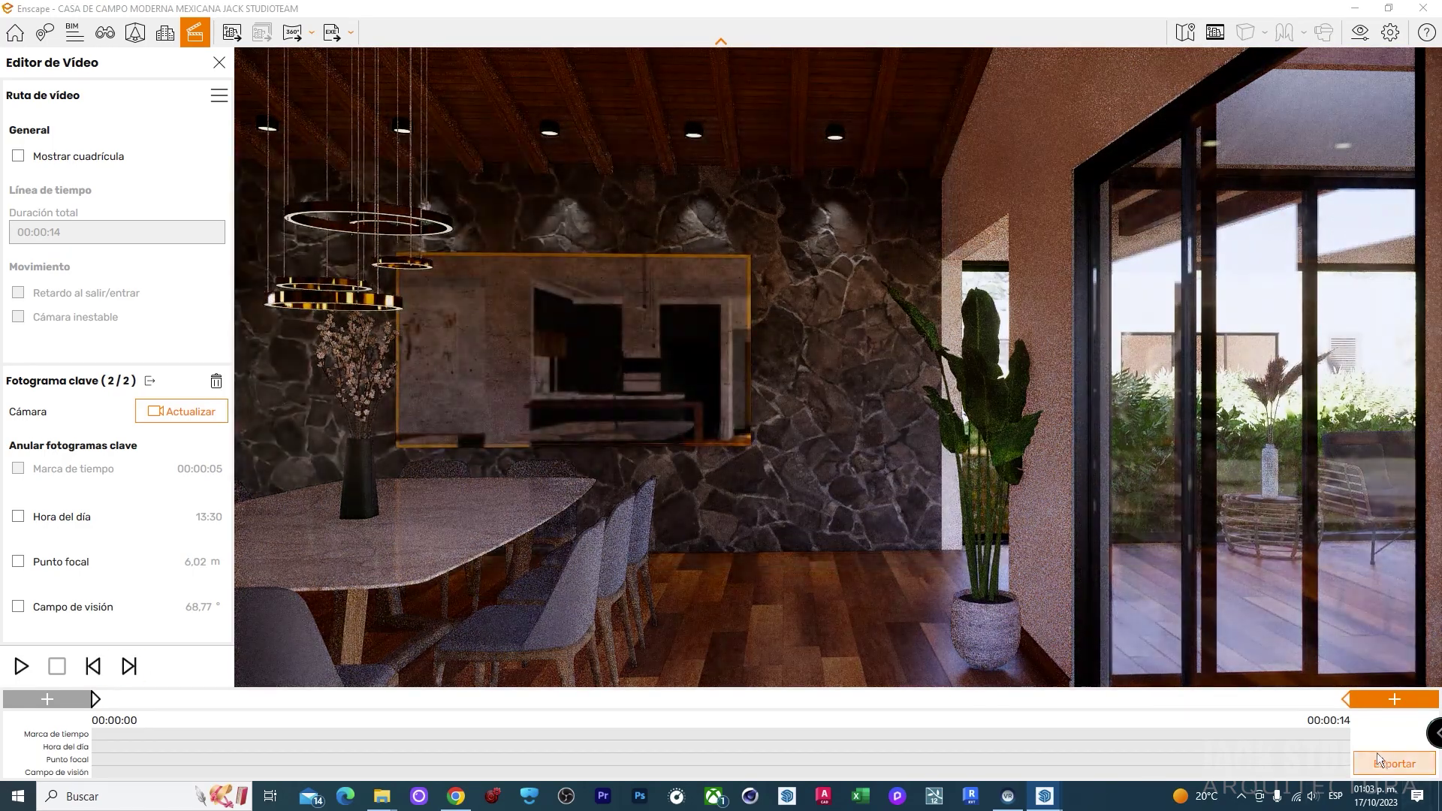
click(1360, 33)
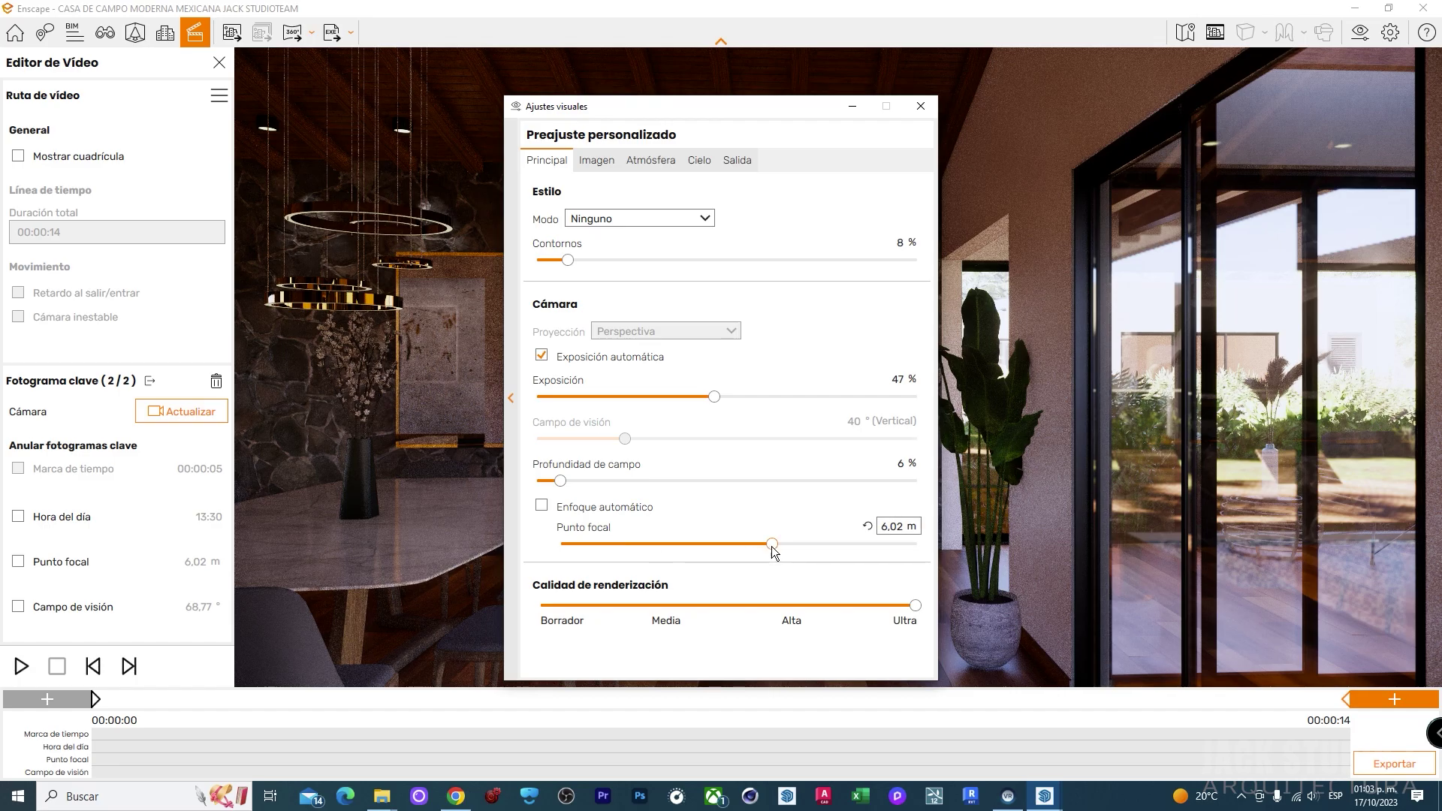
drag(772, 544, 768, 544)
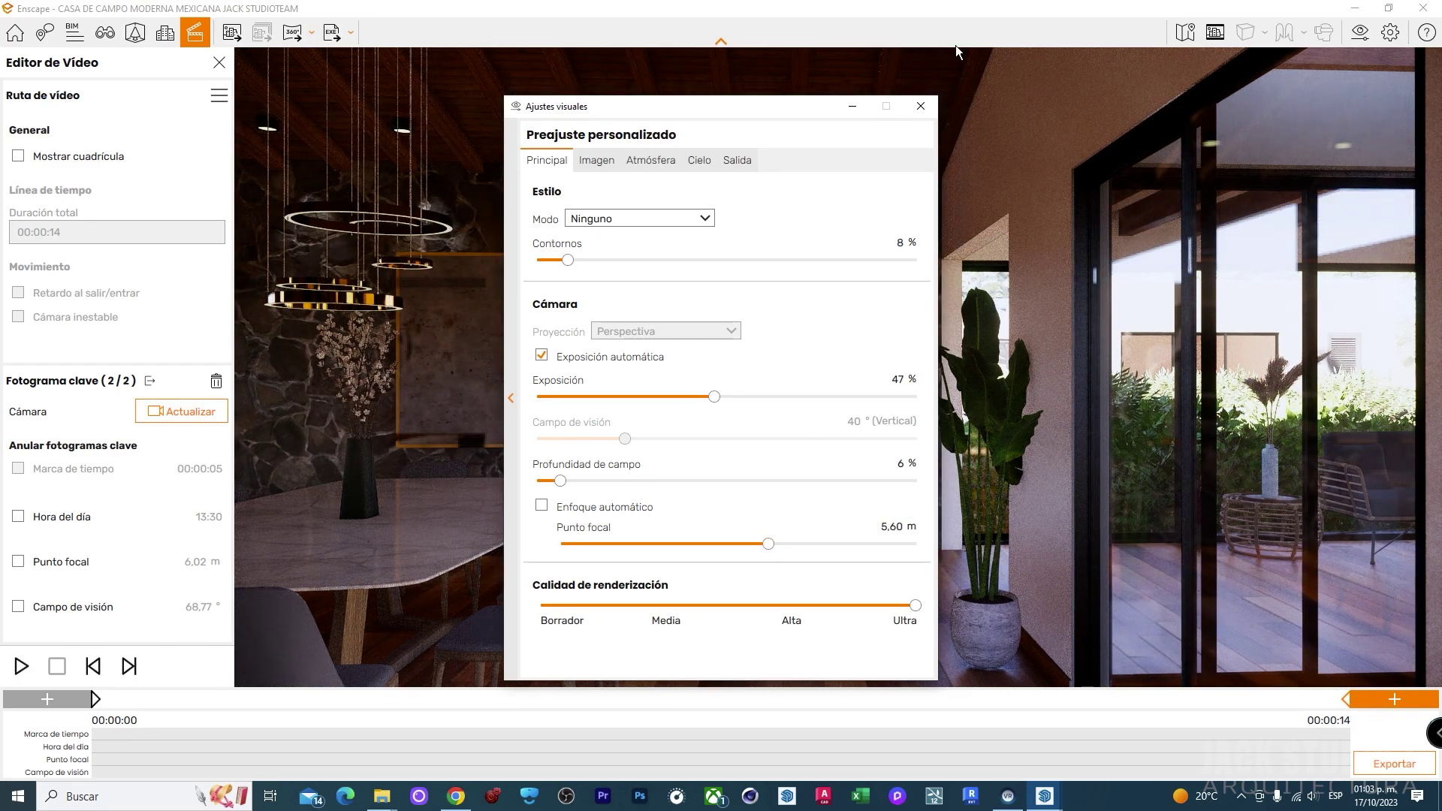
click(920, 107)
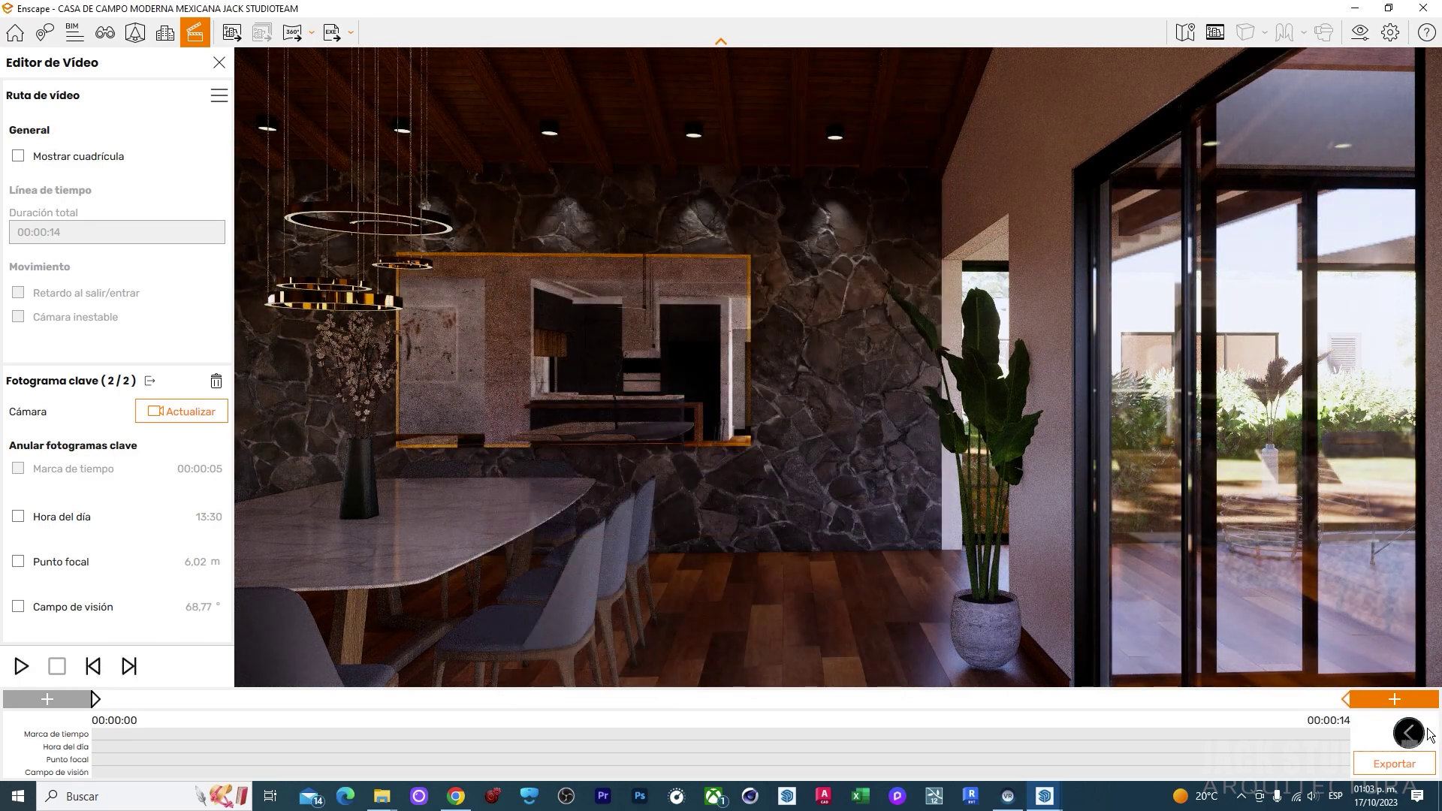
Re-export the walkthrough, overwriting RECORRIDO4K60 ENSCAPE 35 14 SEG.mp4
click(1404, 766)
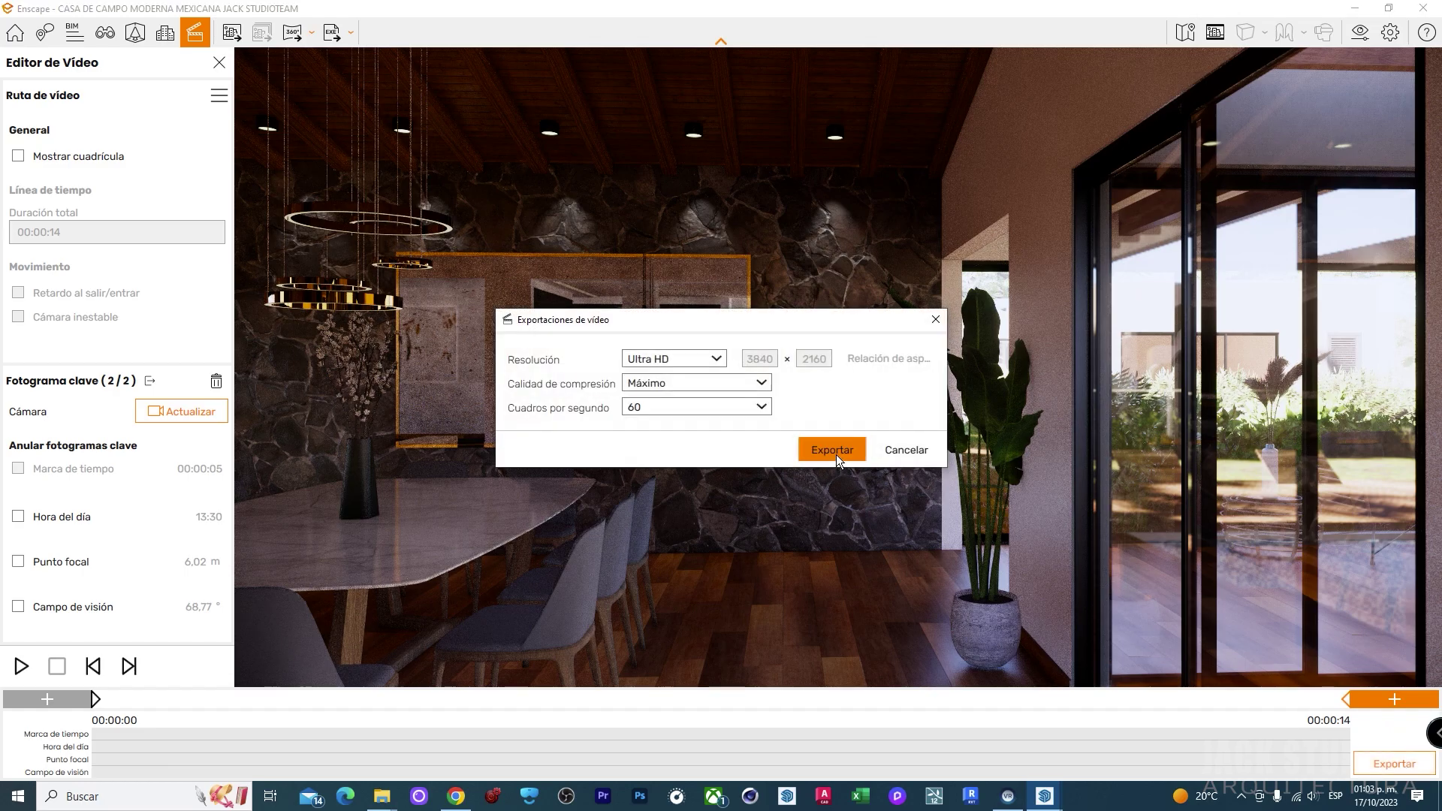
click(833, 450)
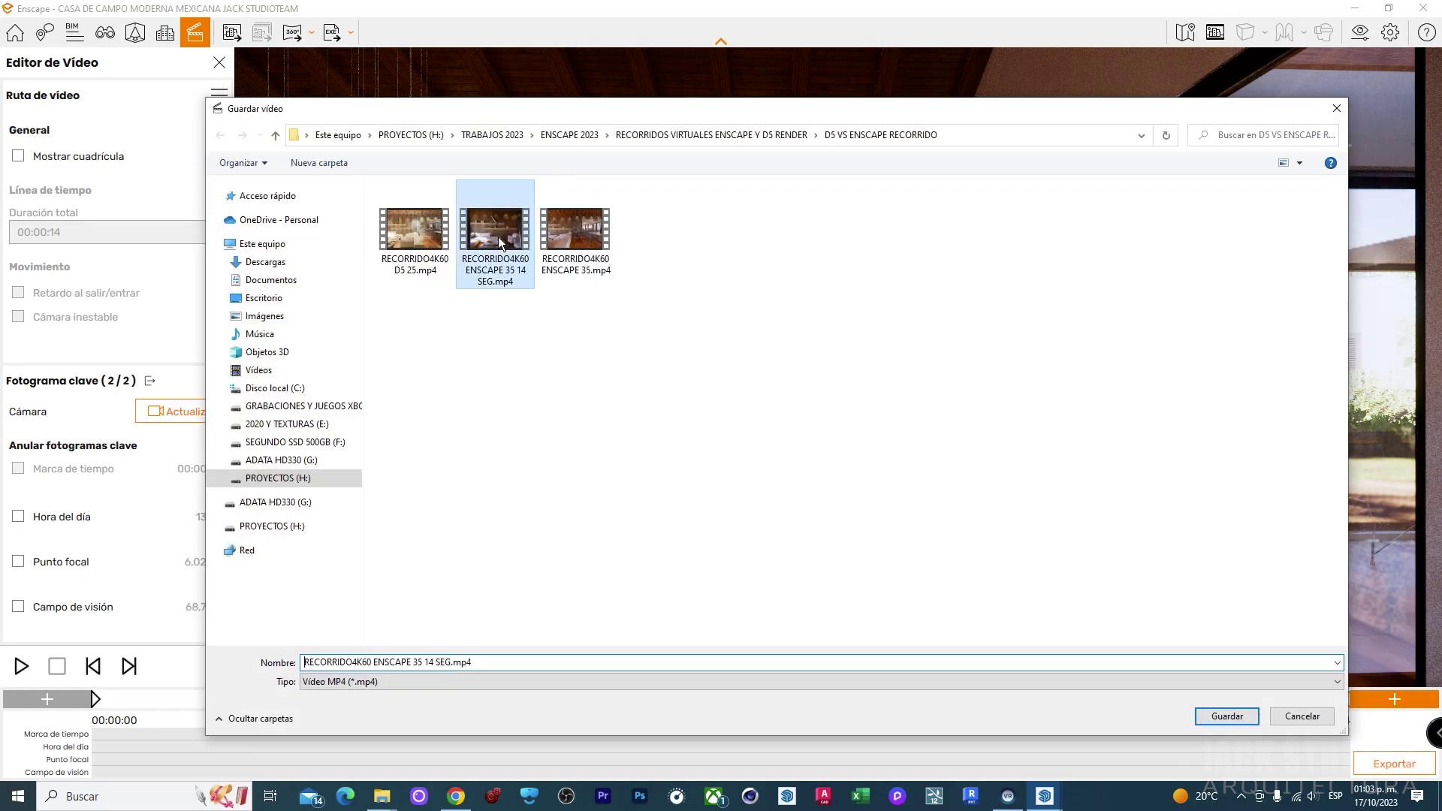
click(767, 464)
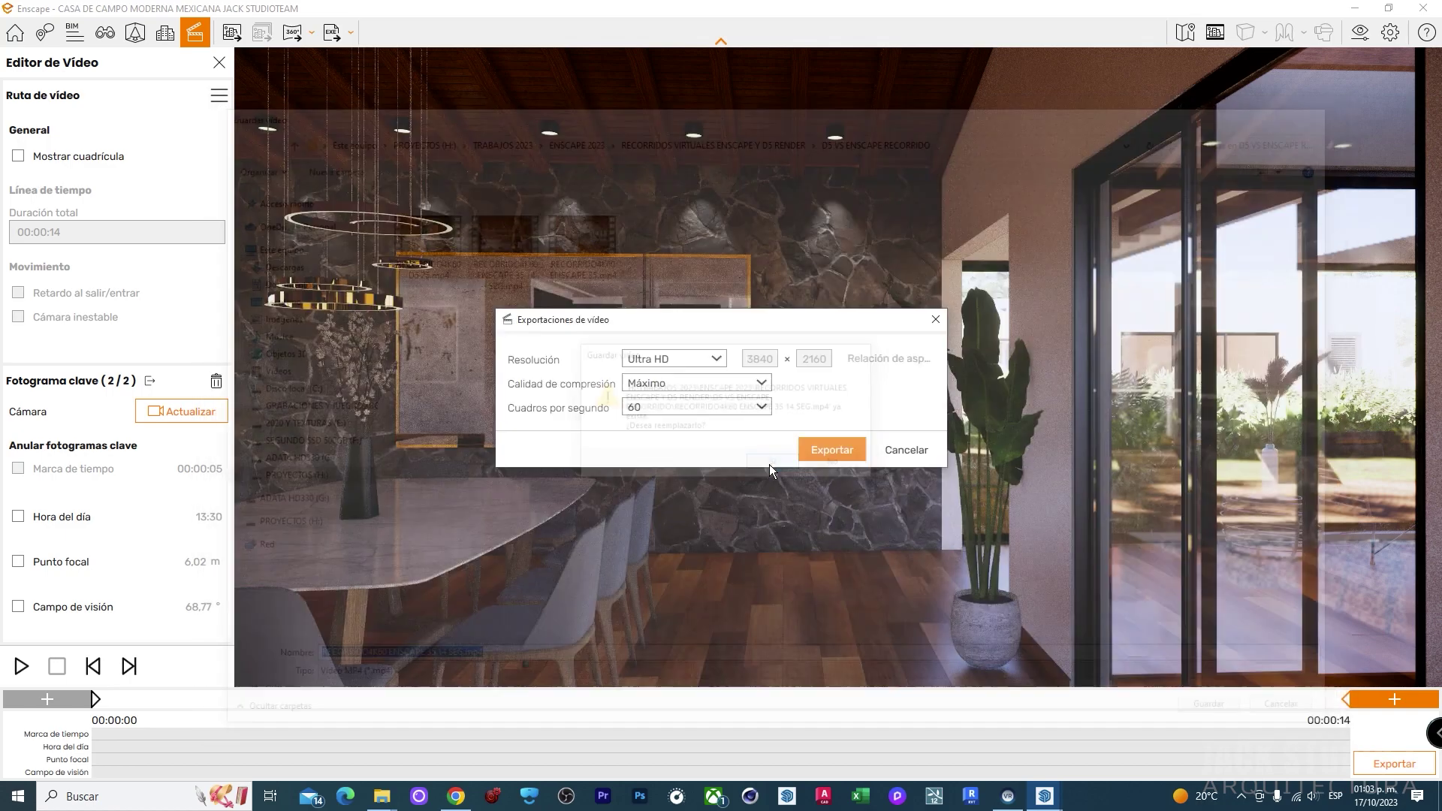